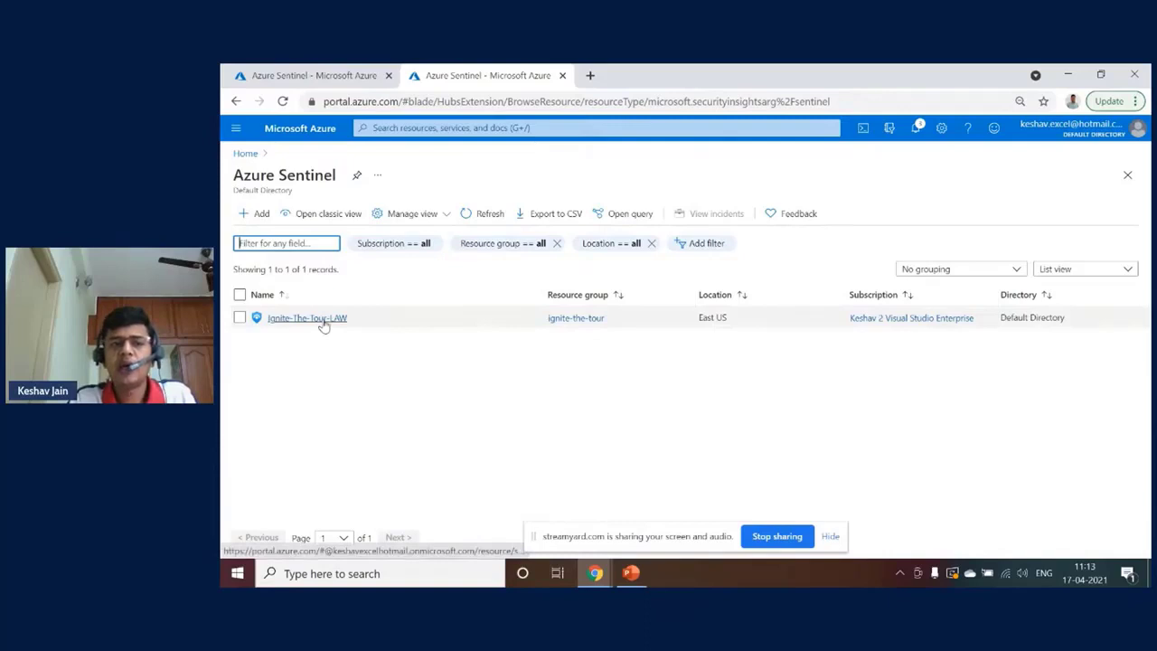
Step: Start a new Log Analytics workspace for Azure Sentinel, using resource group AzureBootCamp and the name global-azure-2021
left_click(254, 221)
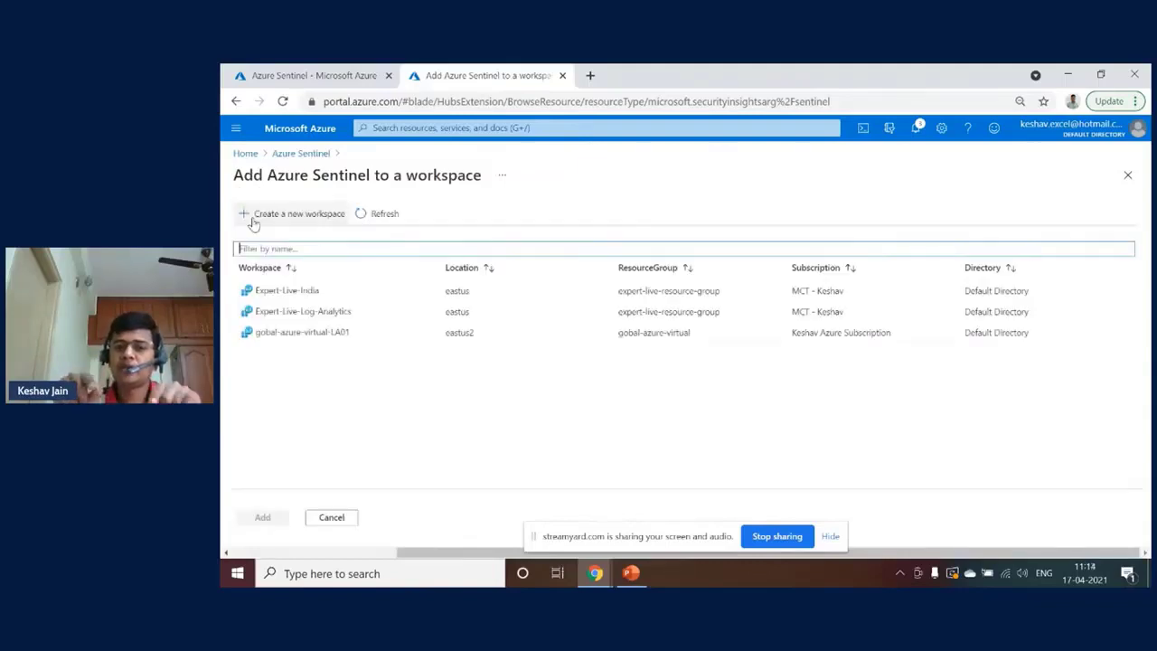
left_click(286, 153)
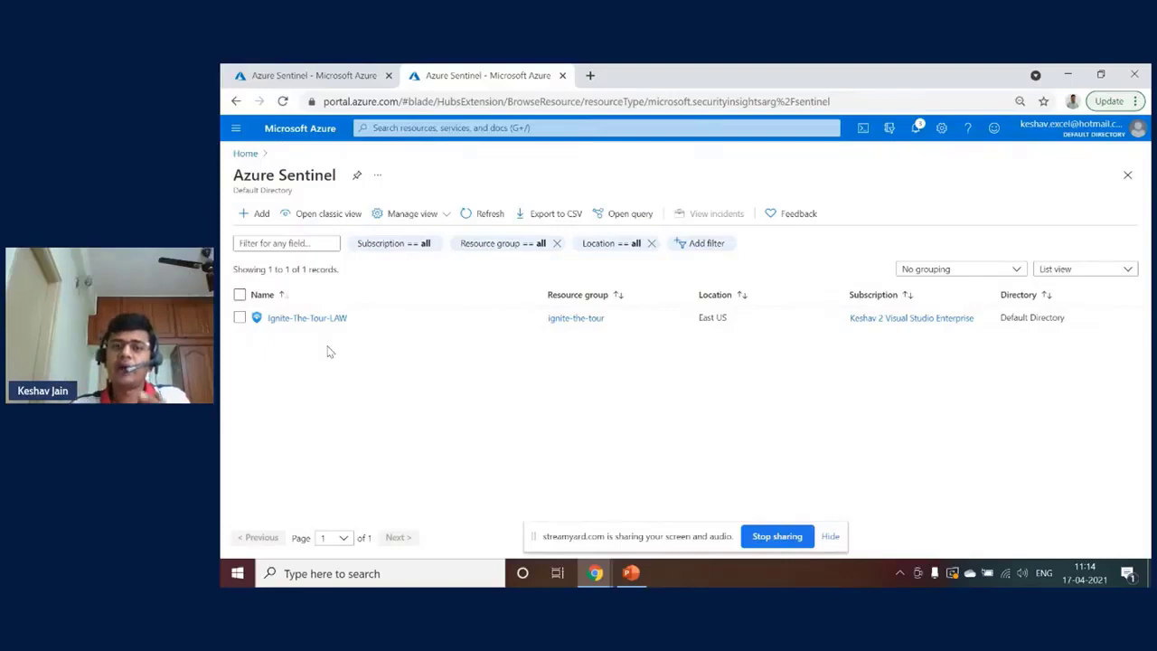
left_click(256, 213)
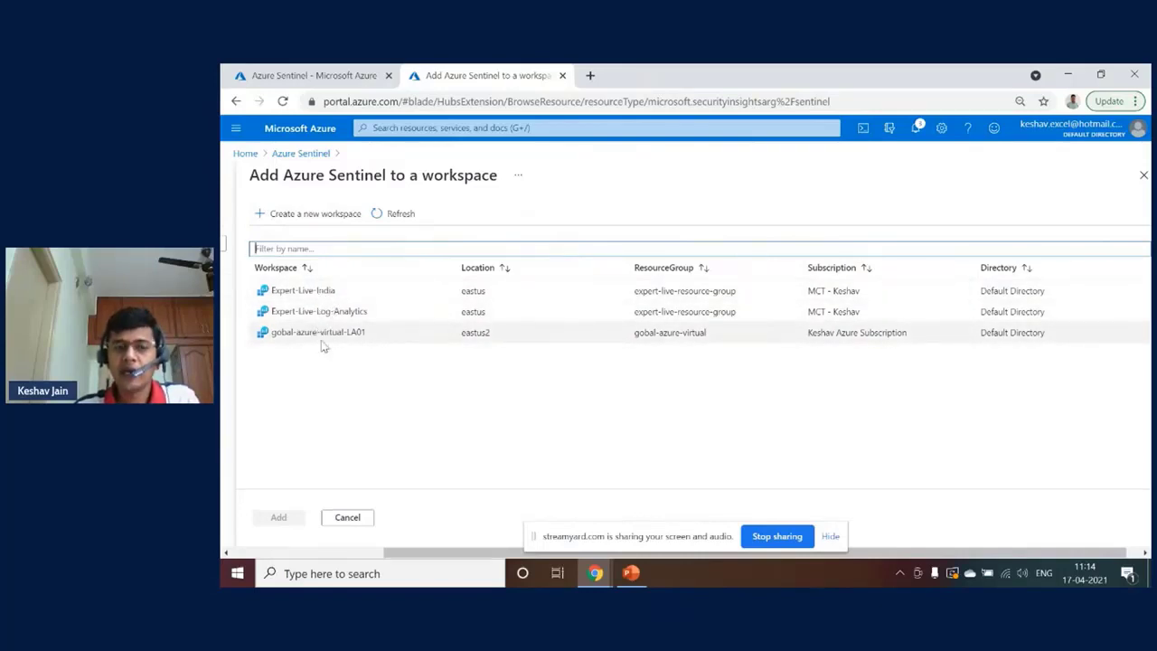
left_click(298, 214)
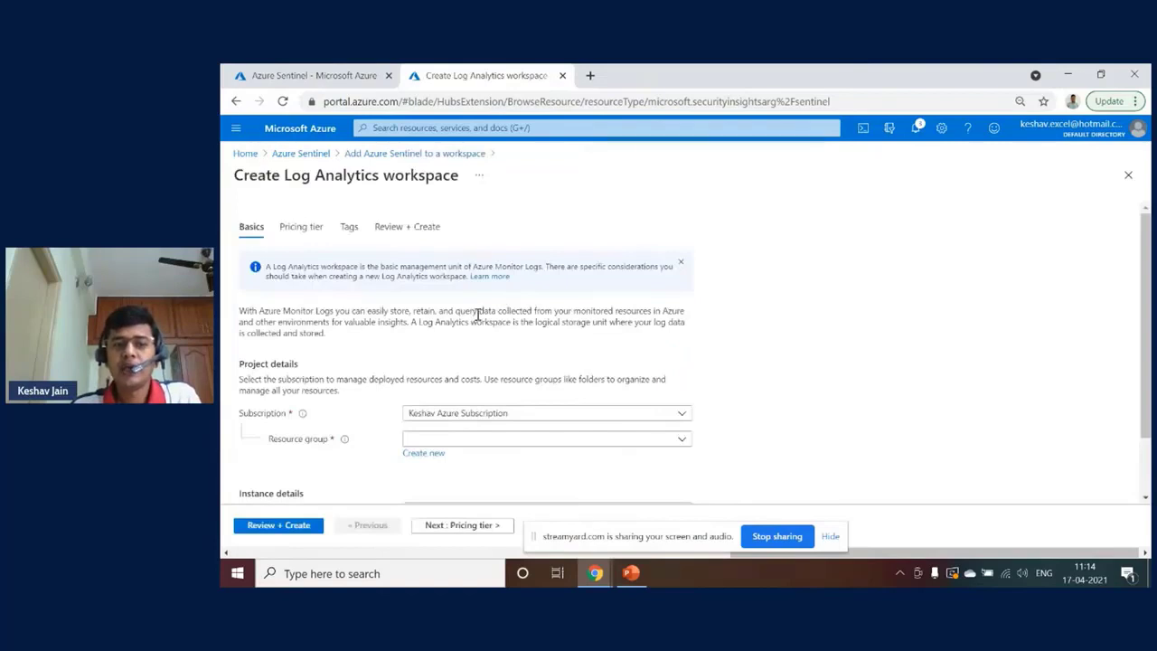
scroll(402, 287, "down", 2)
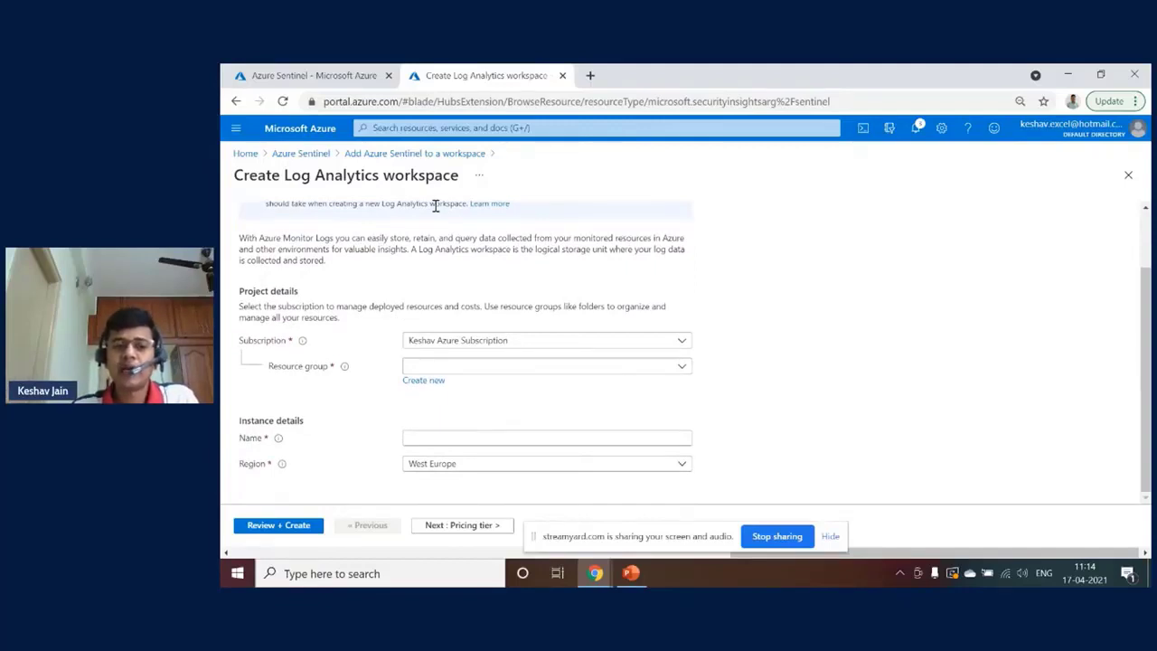
left_click(589, 366)
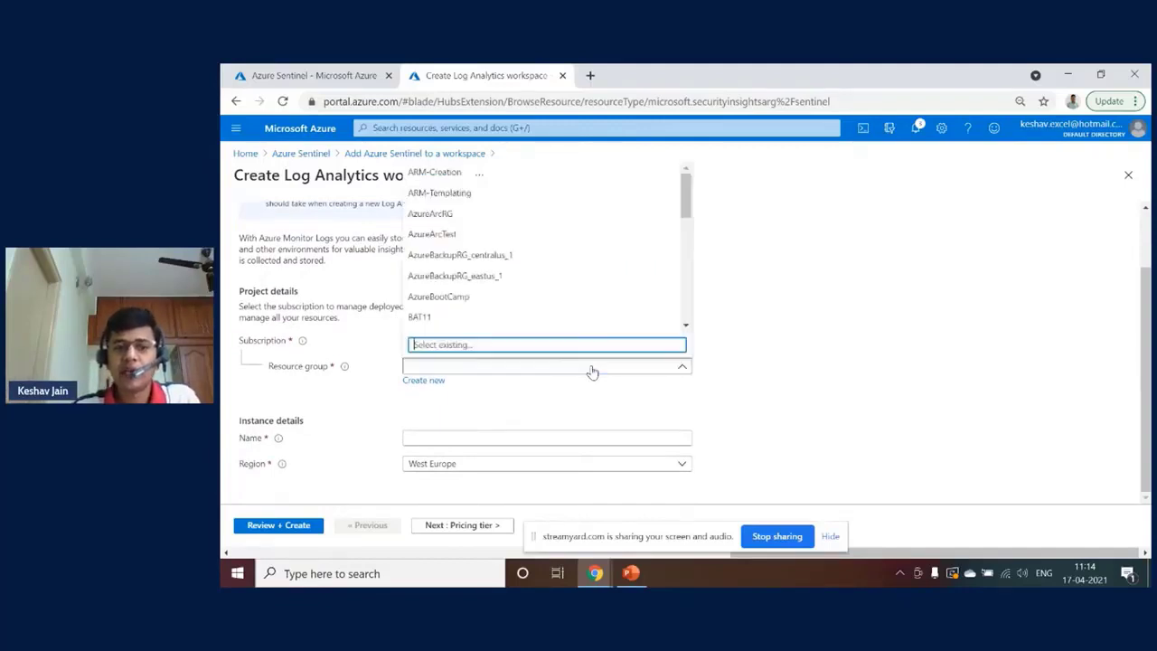
left_click(530, 298)
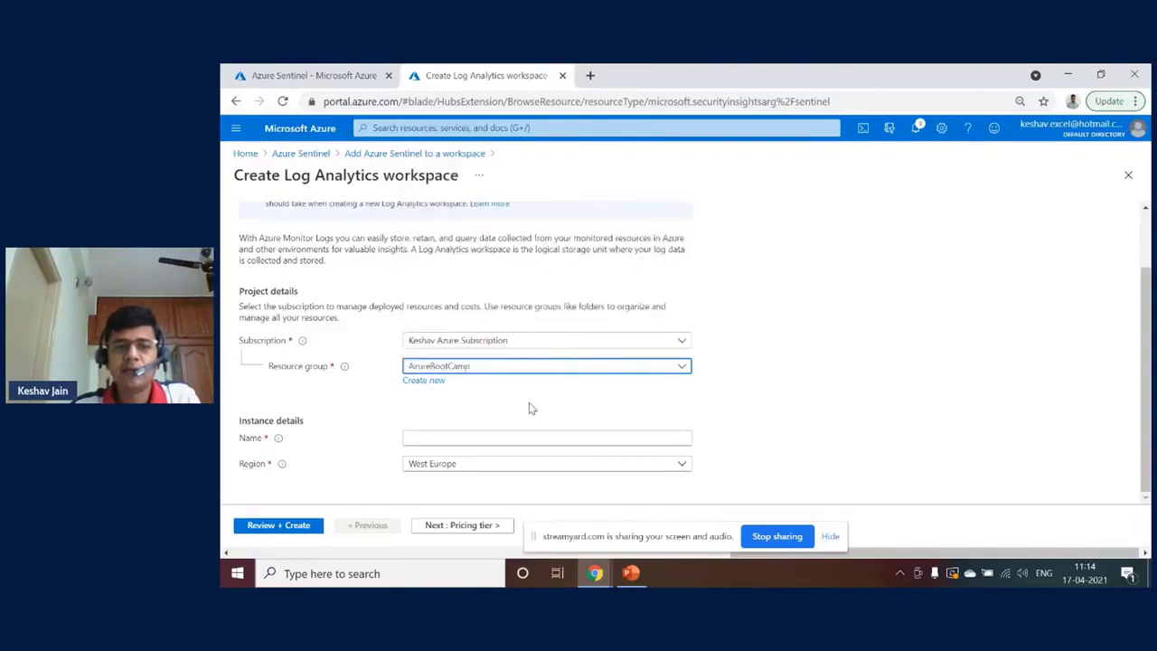
left_click(488, 434)
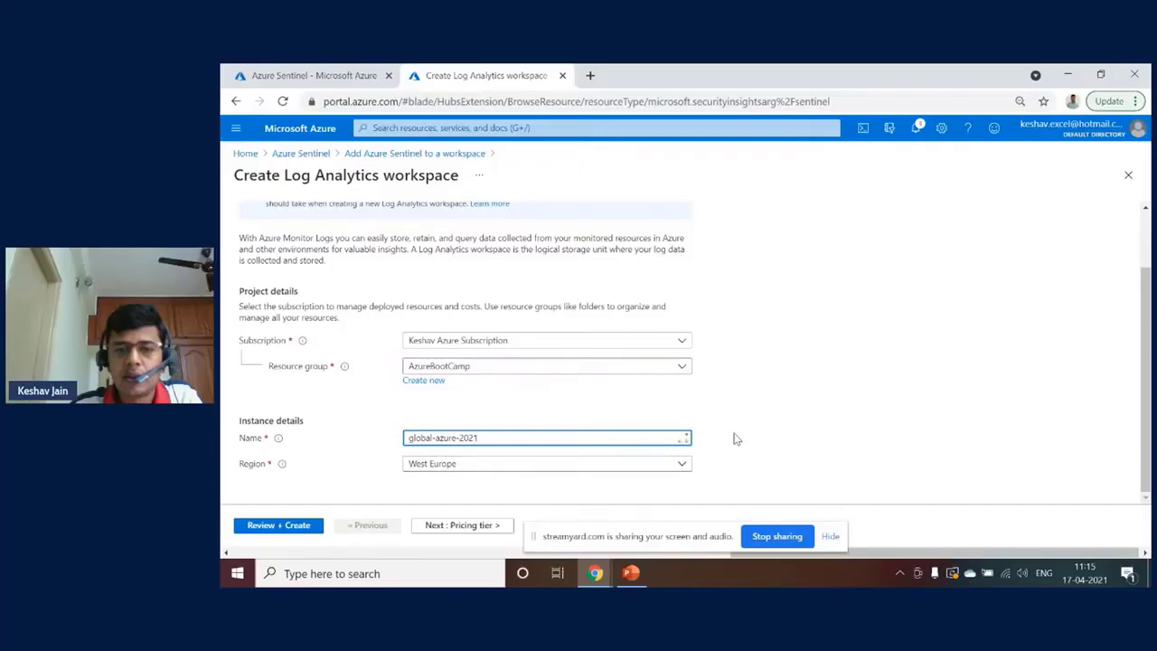
Step: Keep the Pay-as-you-go (Per GB 2018) pricing tier, then review and create the workspace
left_click(483, 528)
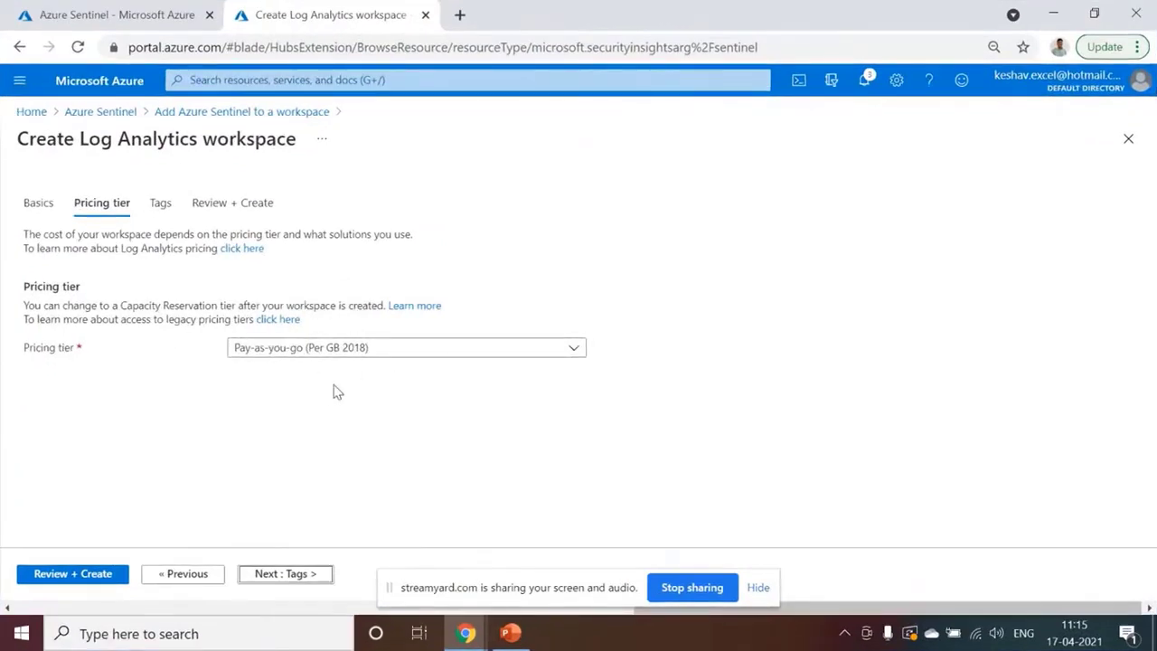
left_click(285, 350)
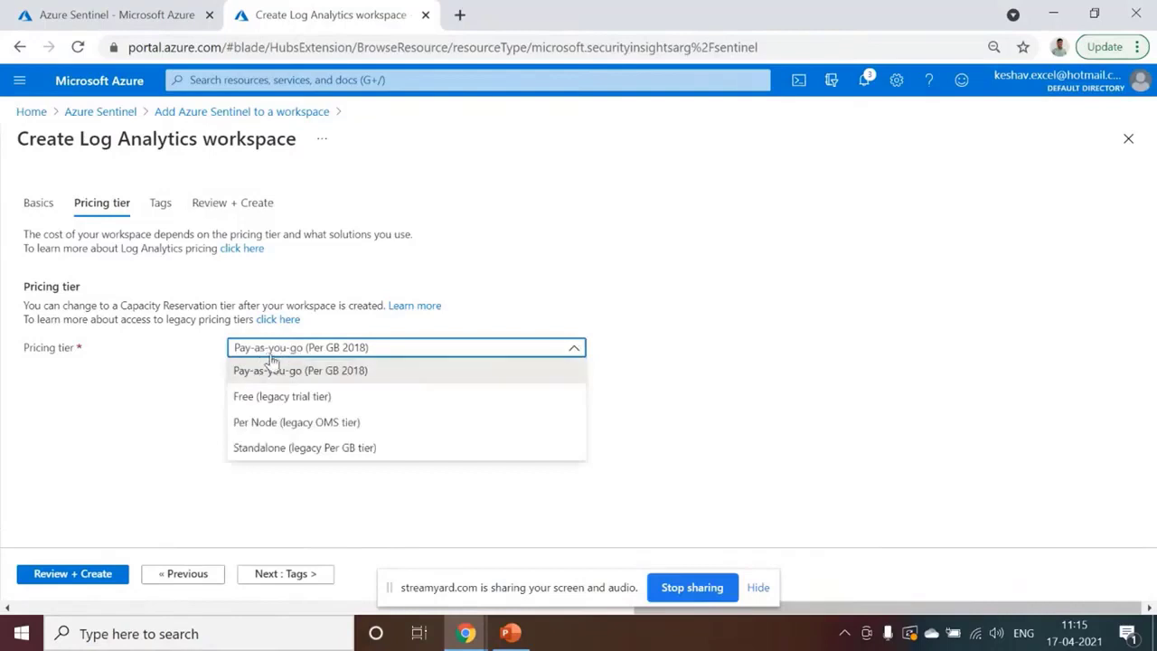
left_click(707, 369)
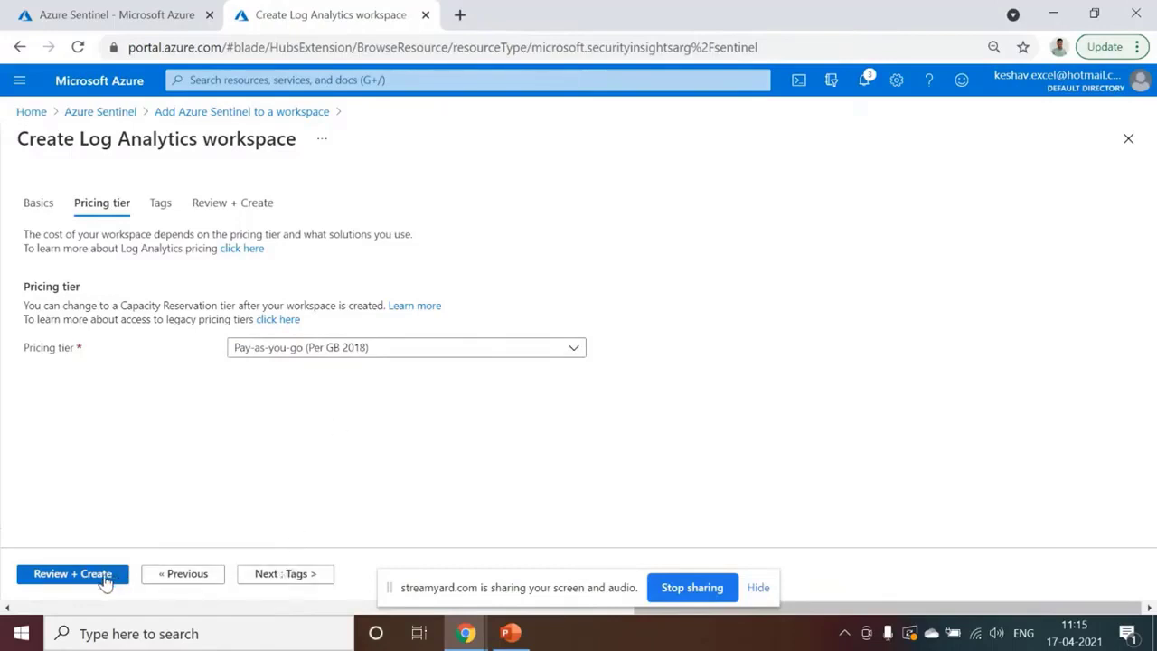
left_click(72, 574)
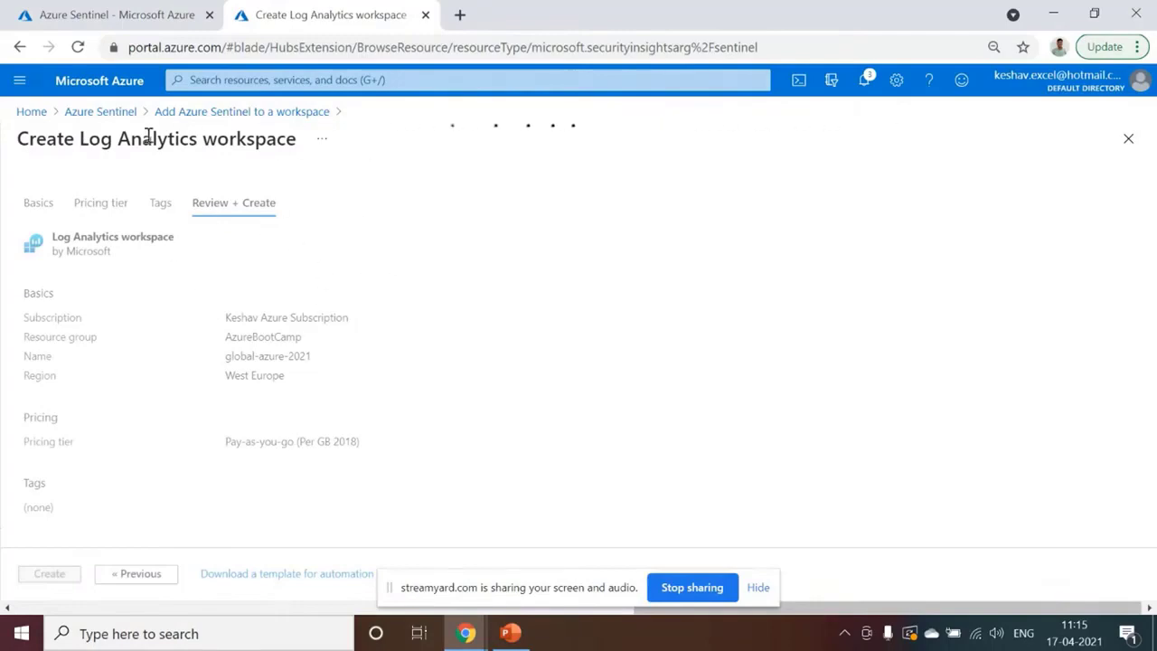
left_click(50, 573)
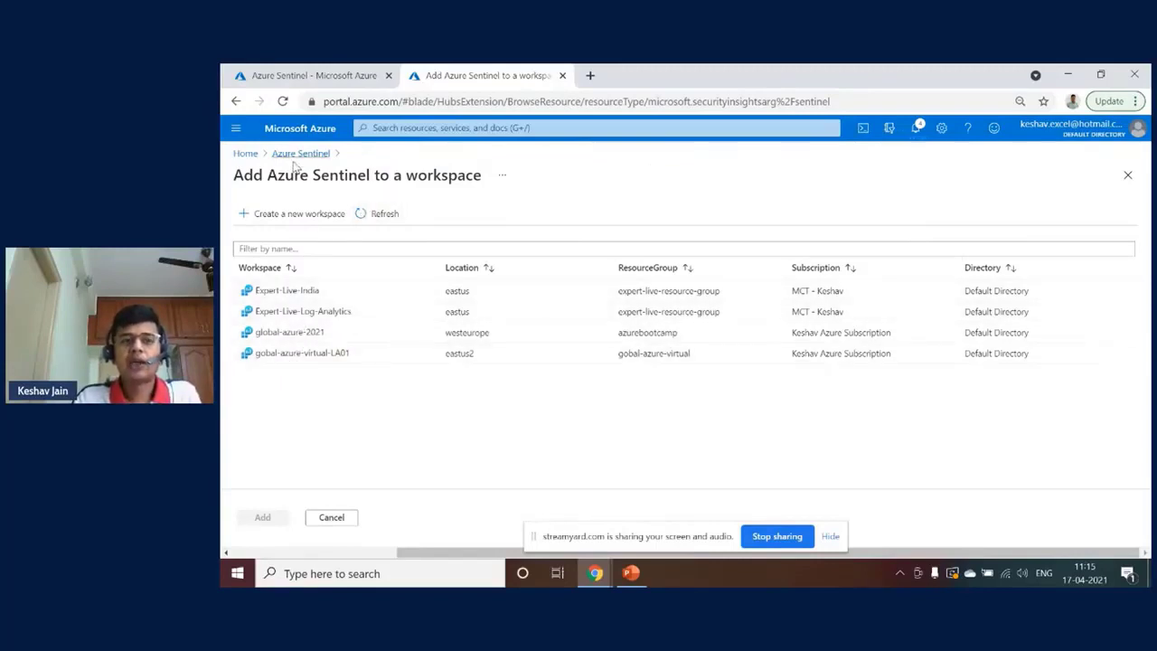
Step: Add Azure Sentinel to the global-azure-2021 workspace and check the portal notifications
triple_click(269, 333)
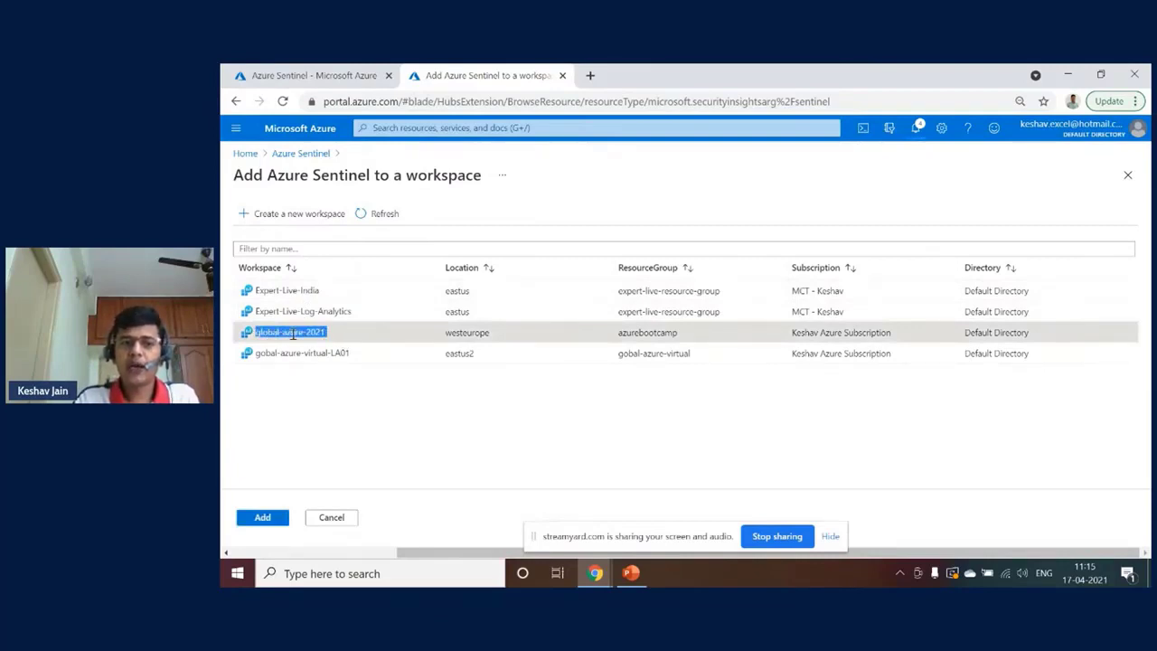
left_click(260, 334)
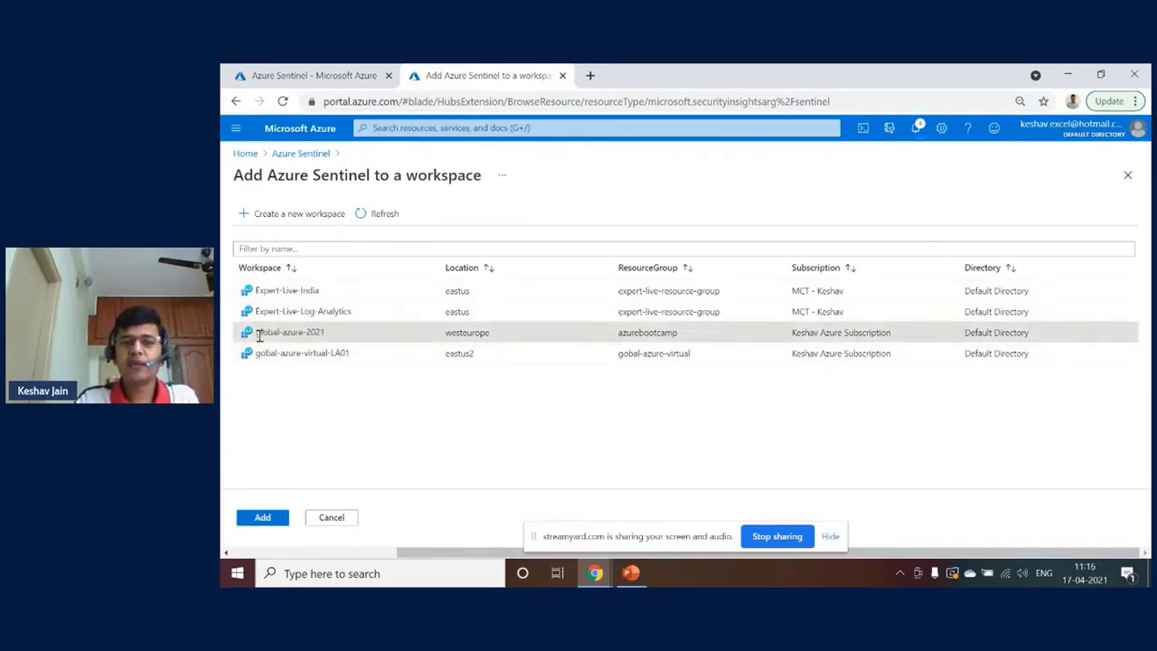
left_click(264, 517)
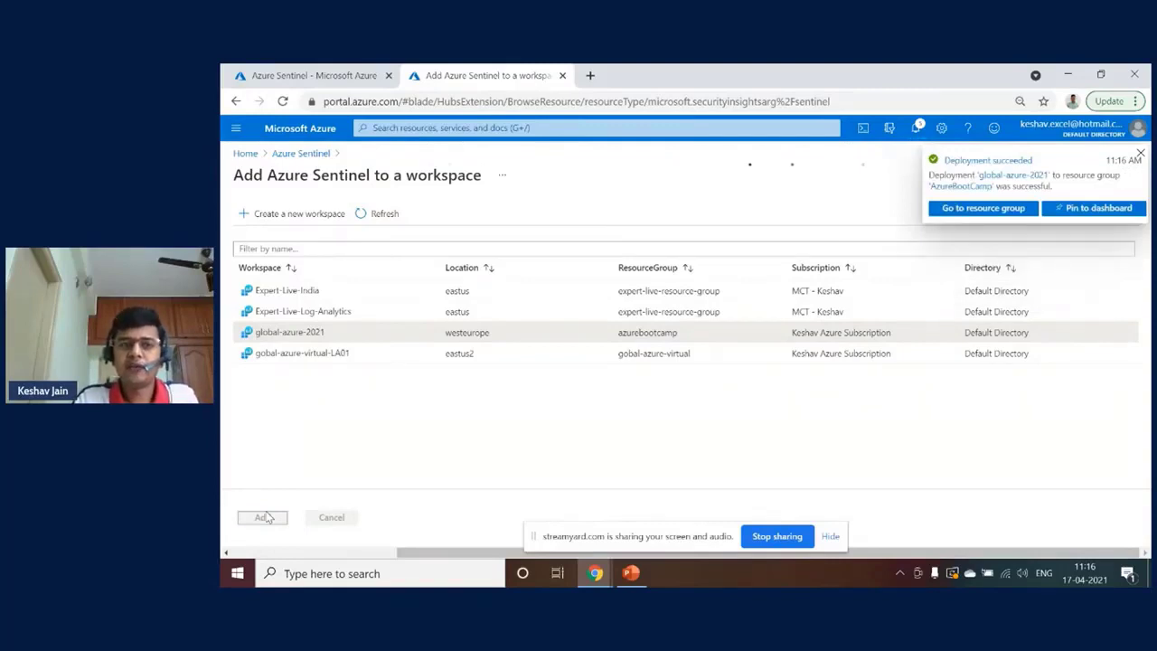
left_click(376, 220)
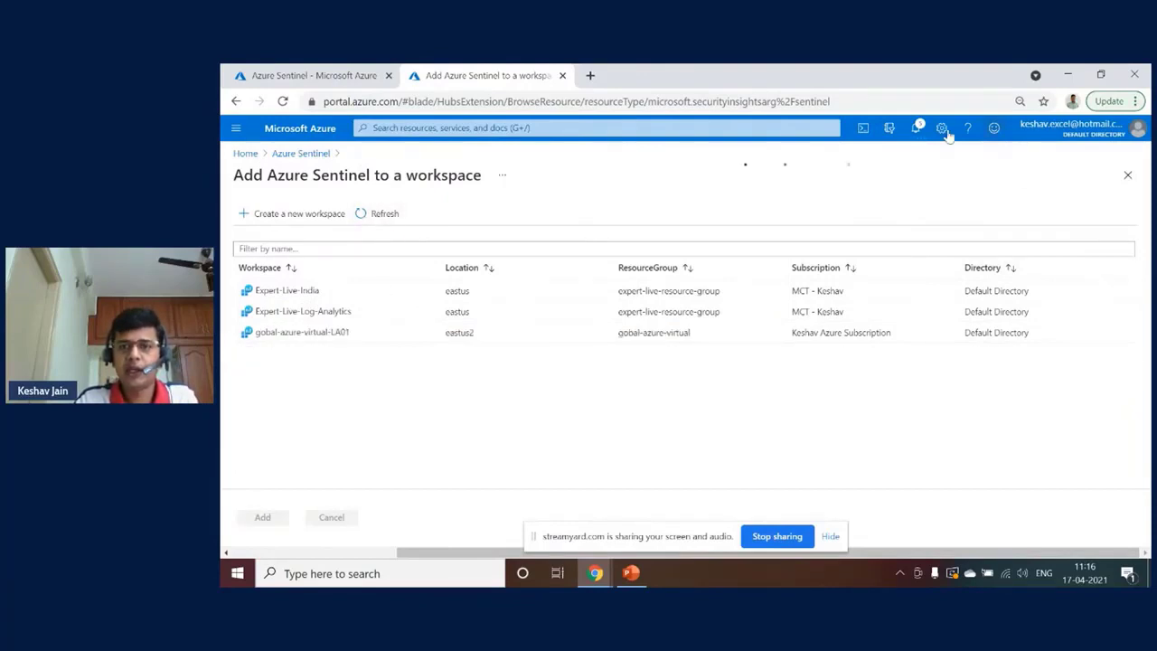
left_click(918, 130)
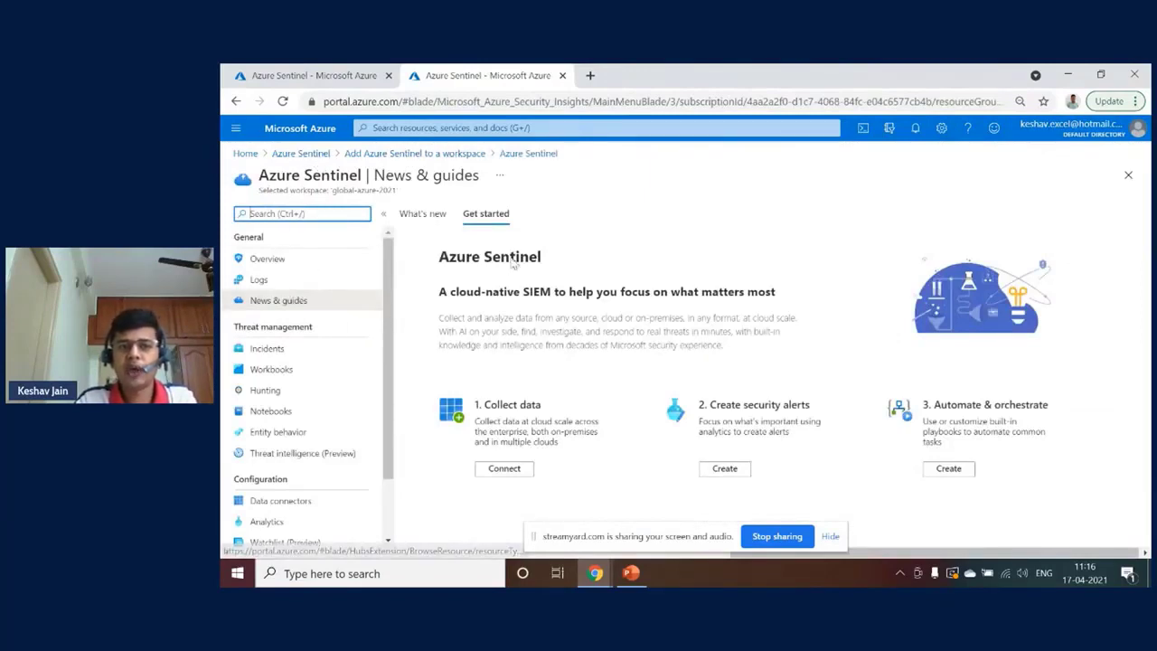
Step: Return to the Azure Sentinel workspace list and reload it to check for the newly added workspace
left_click(301, 154)
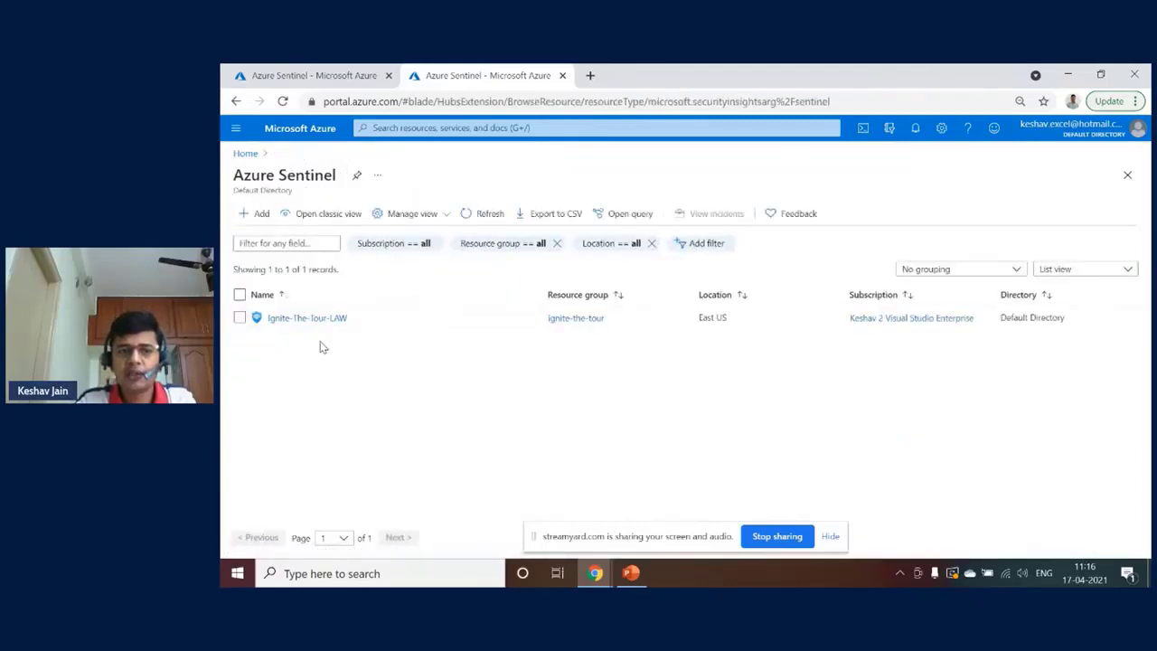
left_click(469, 220)
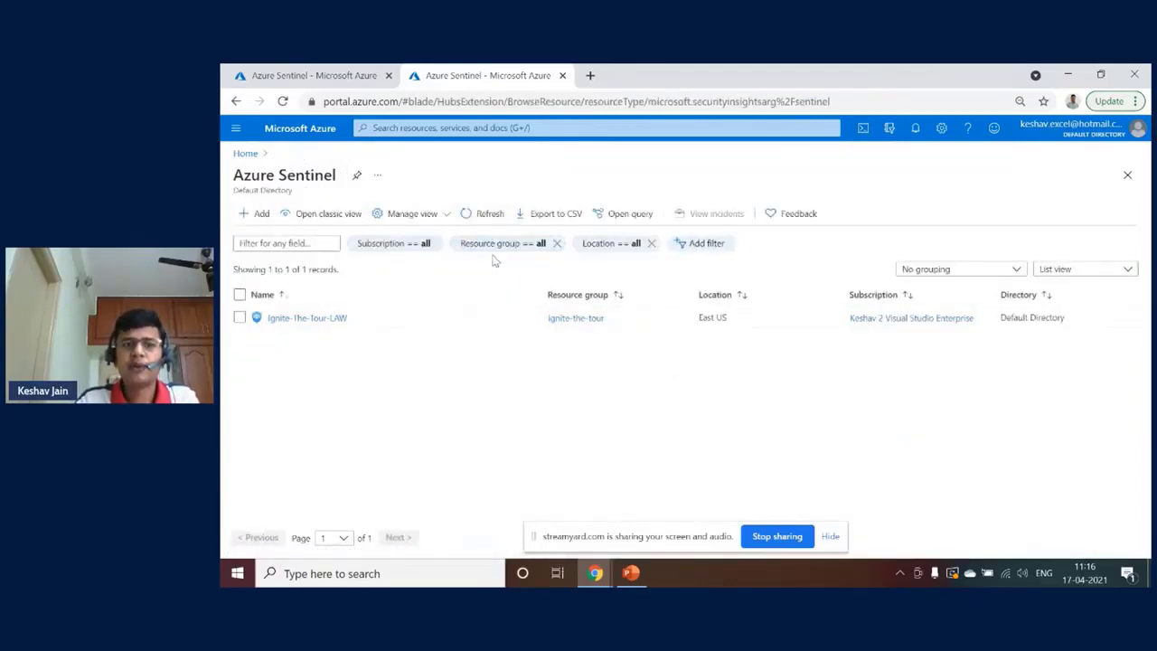
left_click(245, 154)
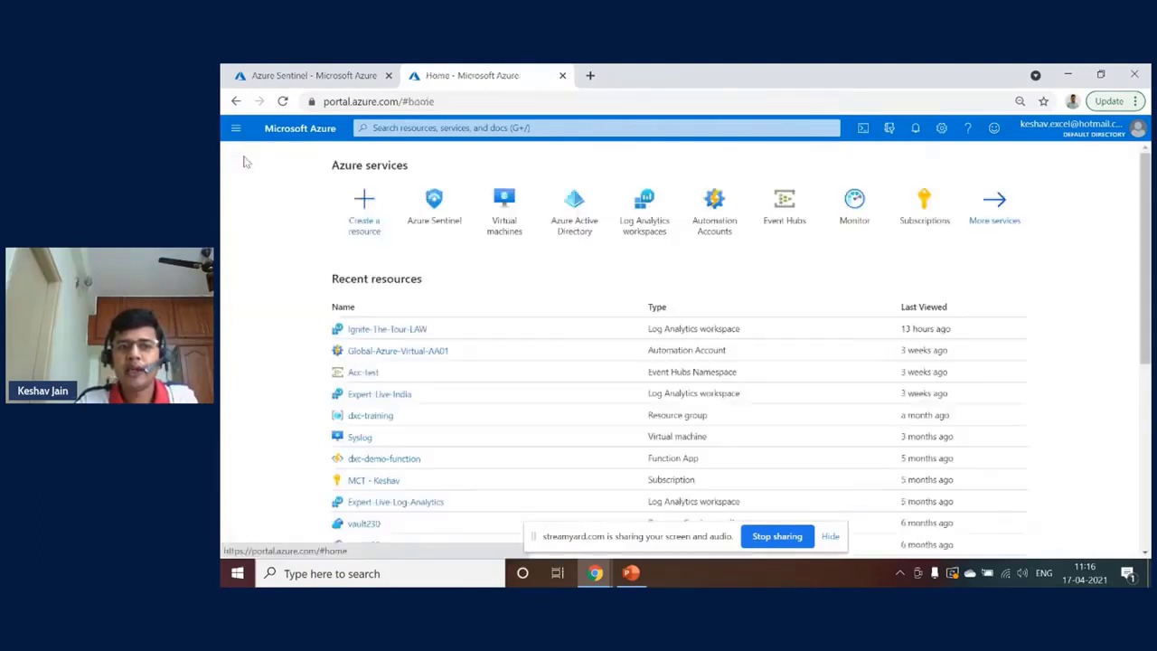
left_click(455, 230)
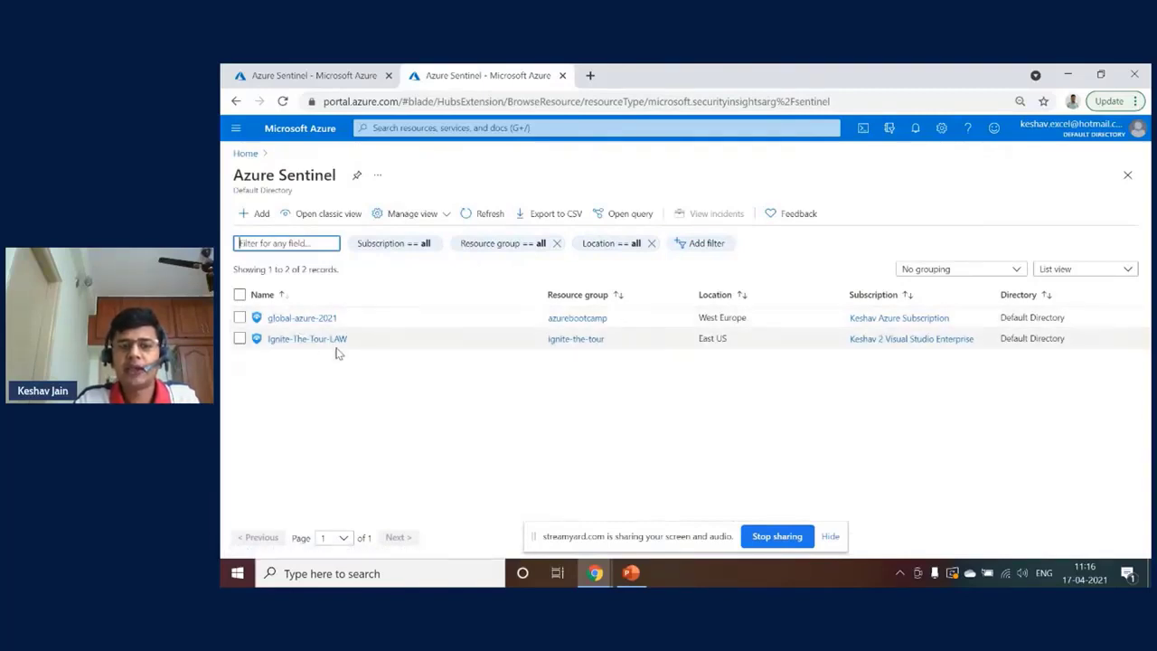
Step: Open the Ignite-The-Tour-LAW Sentinel workspace and look over its threat management and configuration sections
left_click(298, 341)
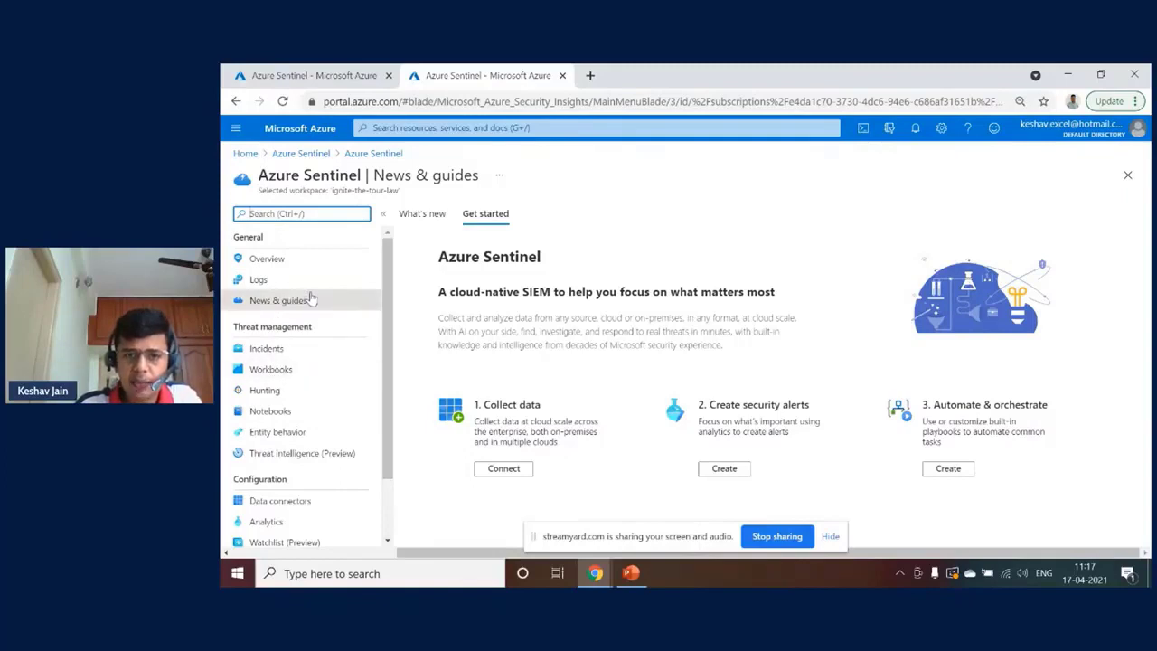
scroll(318, 407, "down", 2)
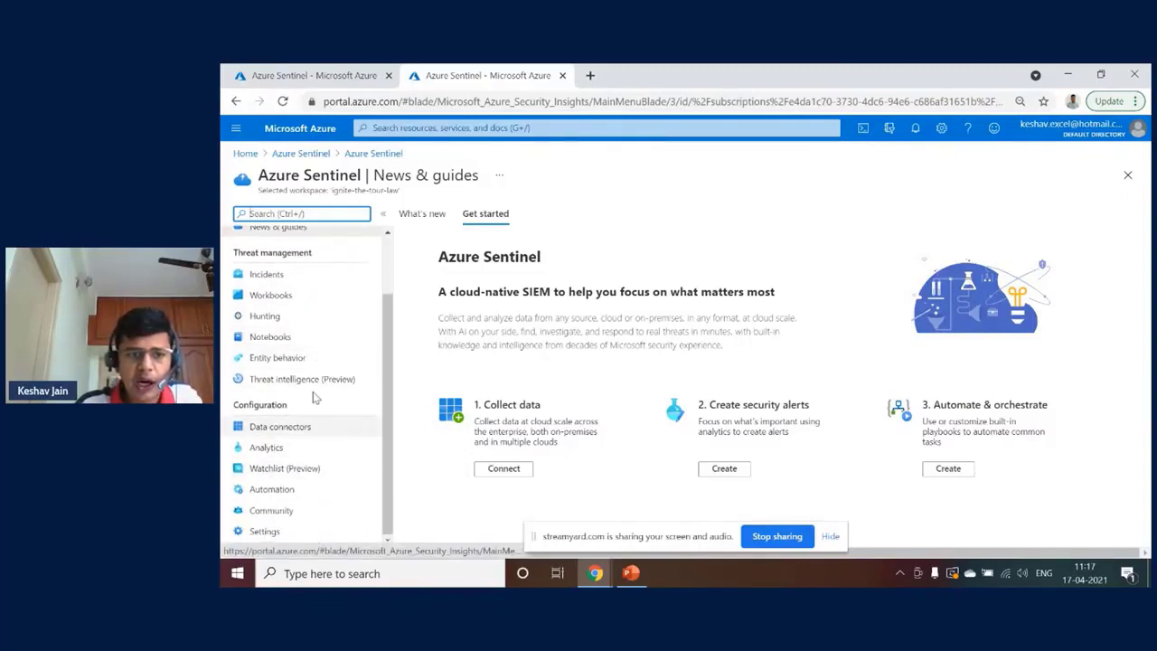
scroll(298, 398, "up", 2)
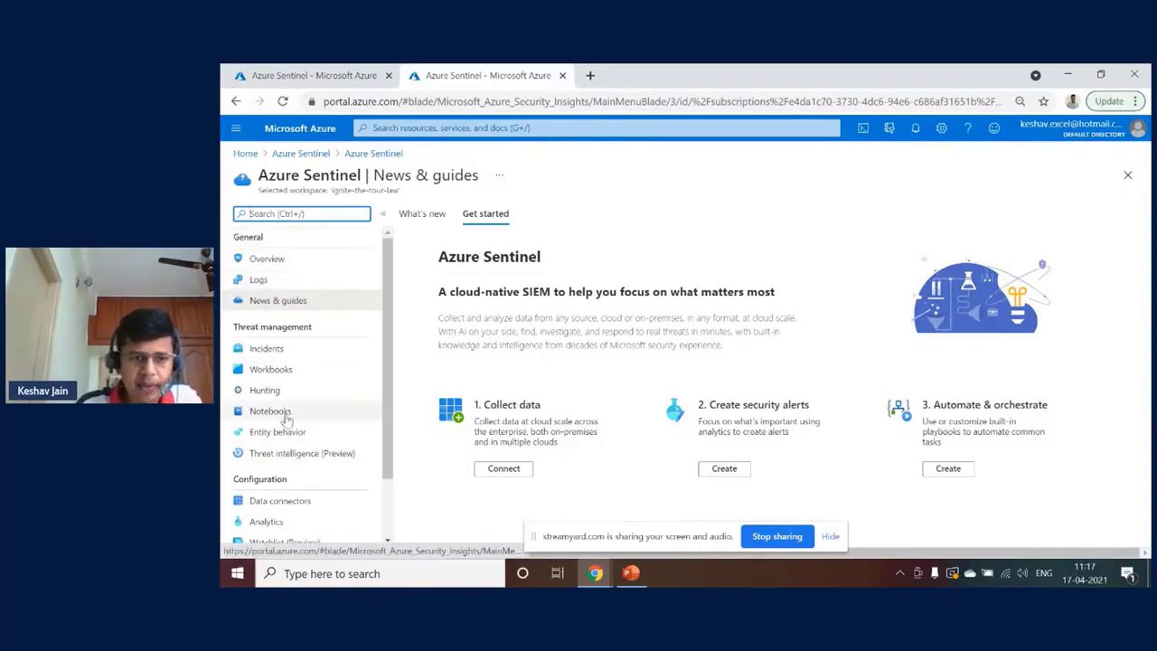
scroll(289, 413, "down", 2)
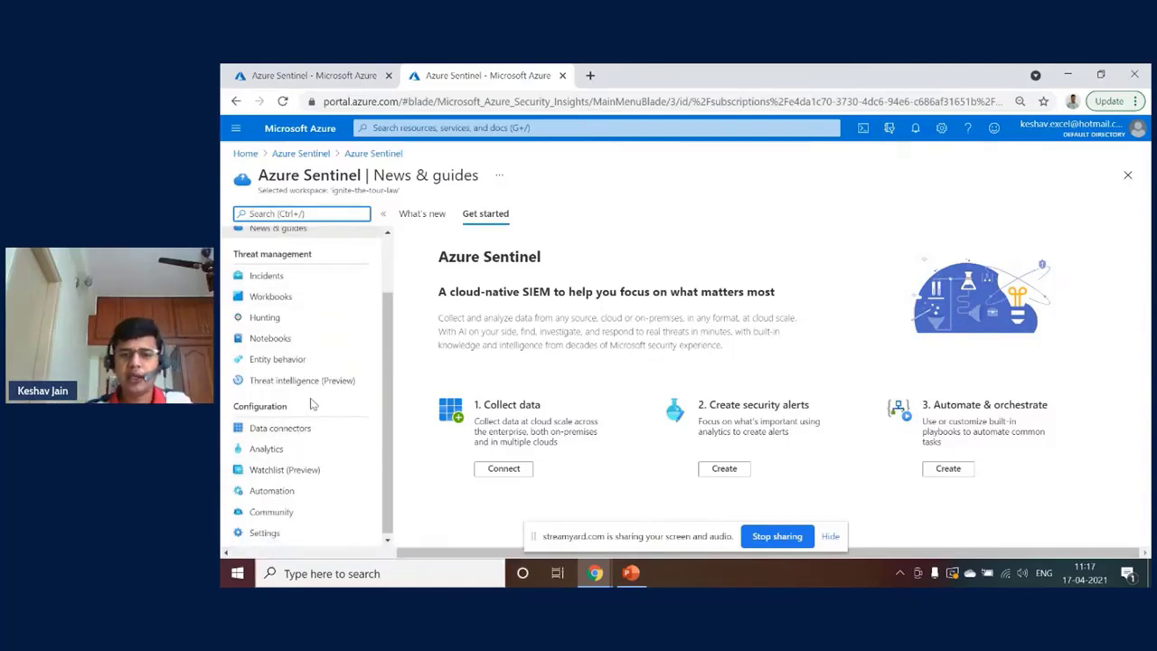
Step: Switch to PowerPoint and present the slides from "Why Azure Sentinel is in Demand!" through "Azure Sentinel – Graph Security API"
left_click(630, 573)
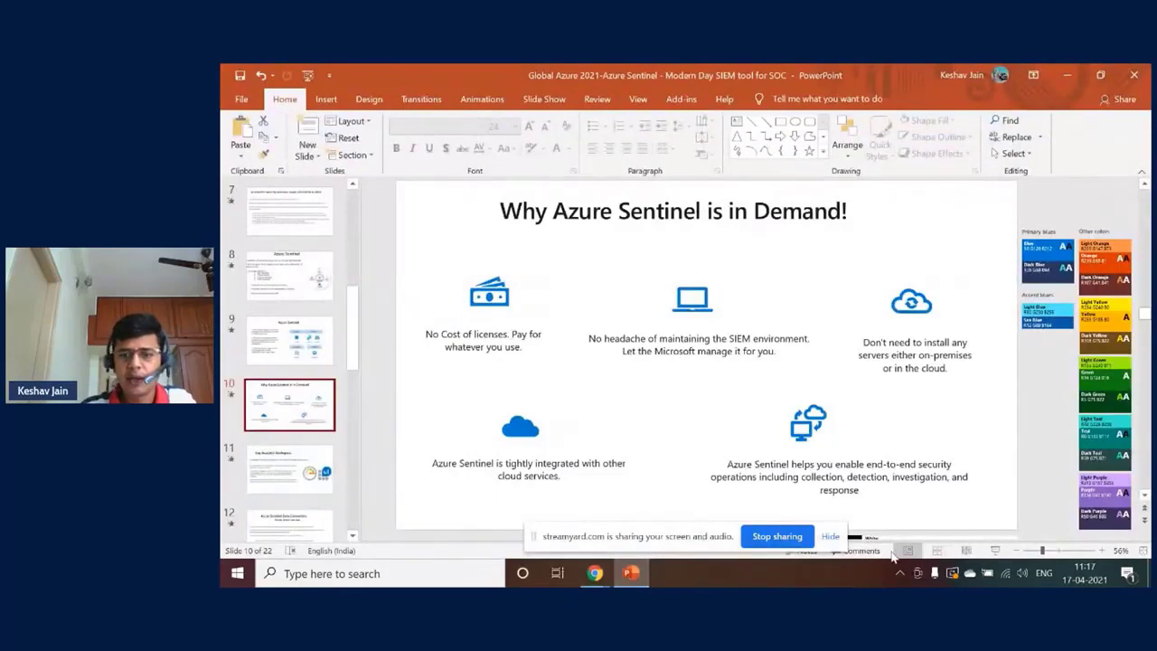
left_click(995, 550)
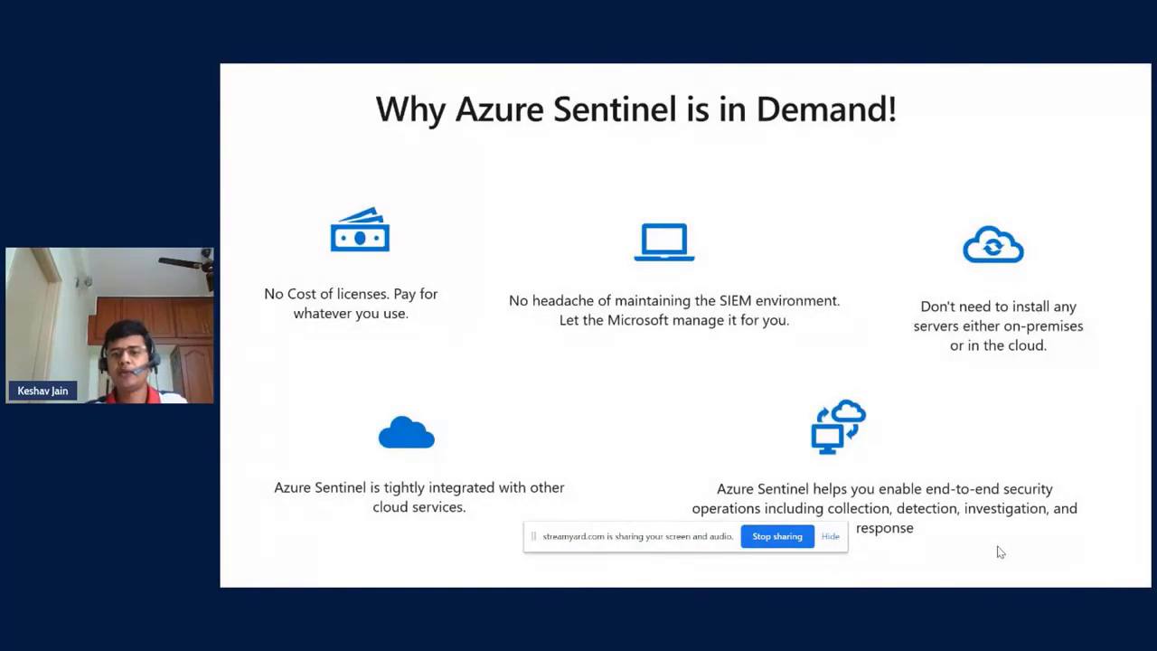
left_click(1000, 552)
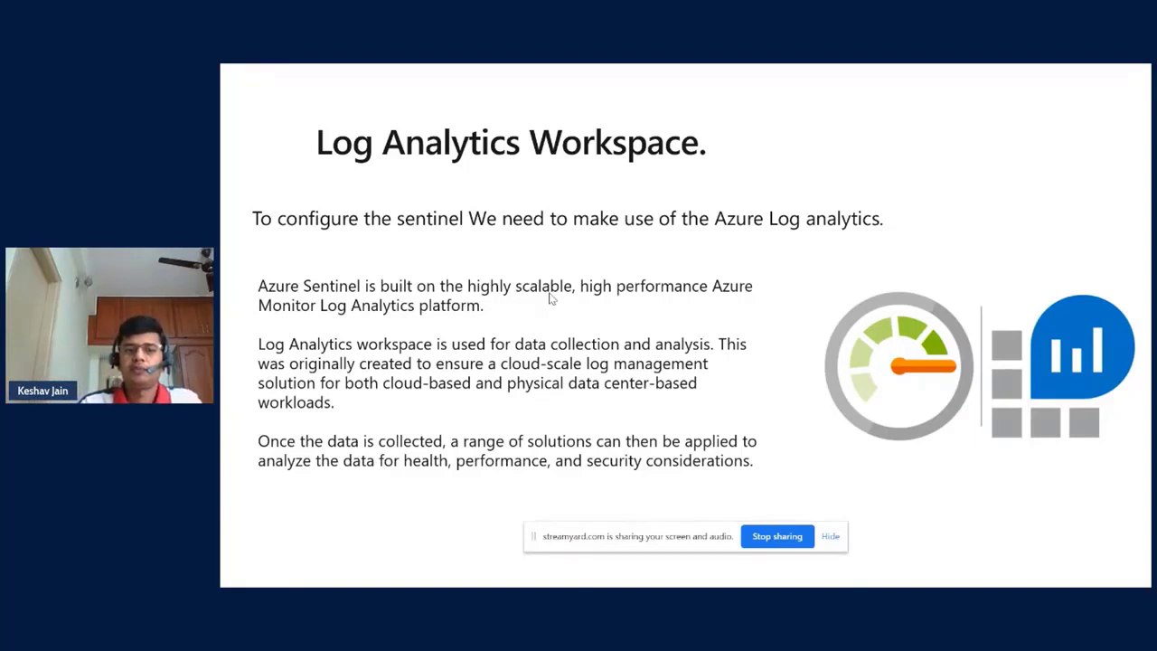
key("Right")
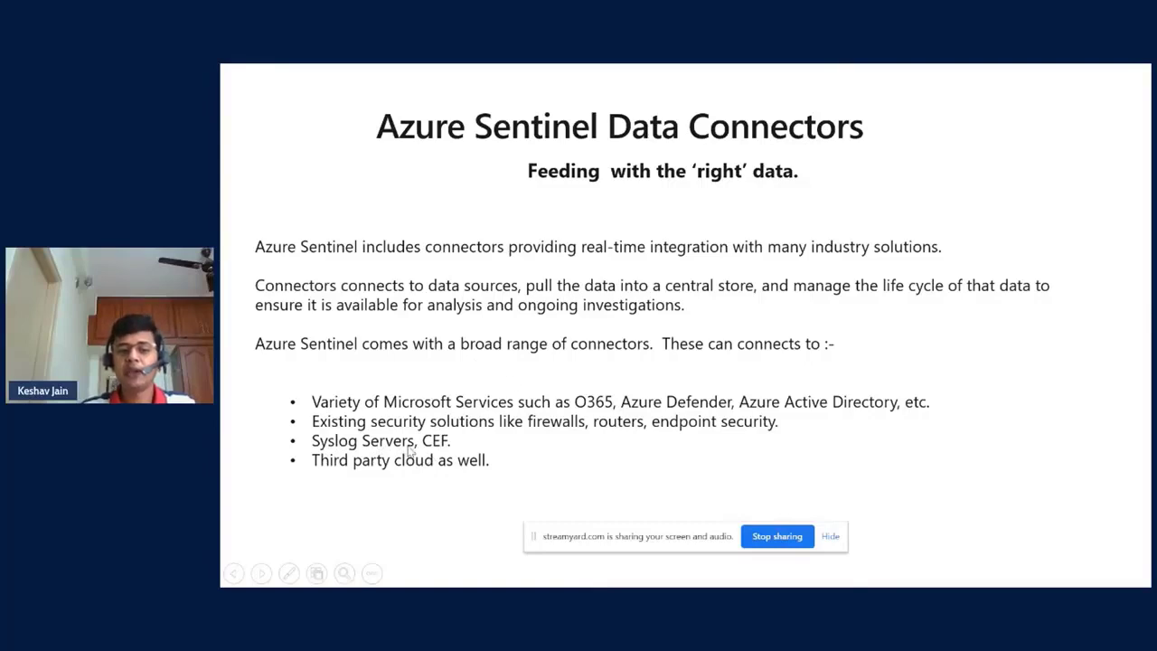
left_click(394, 372)
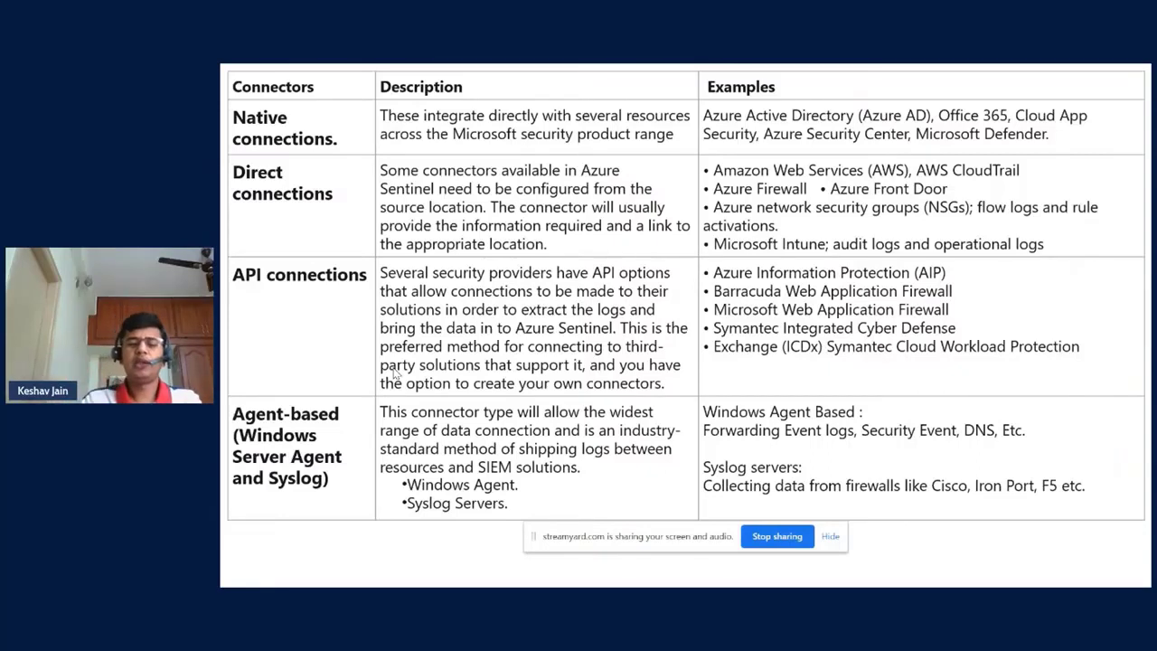
key("Right")
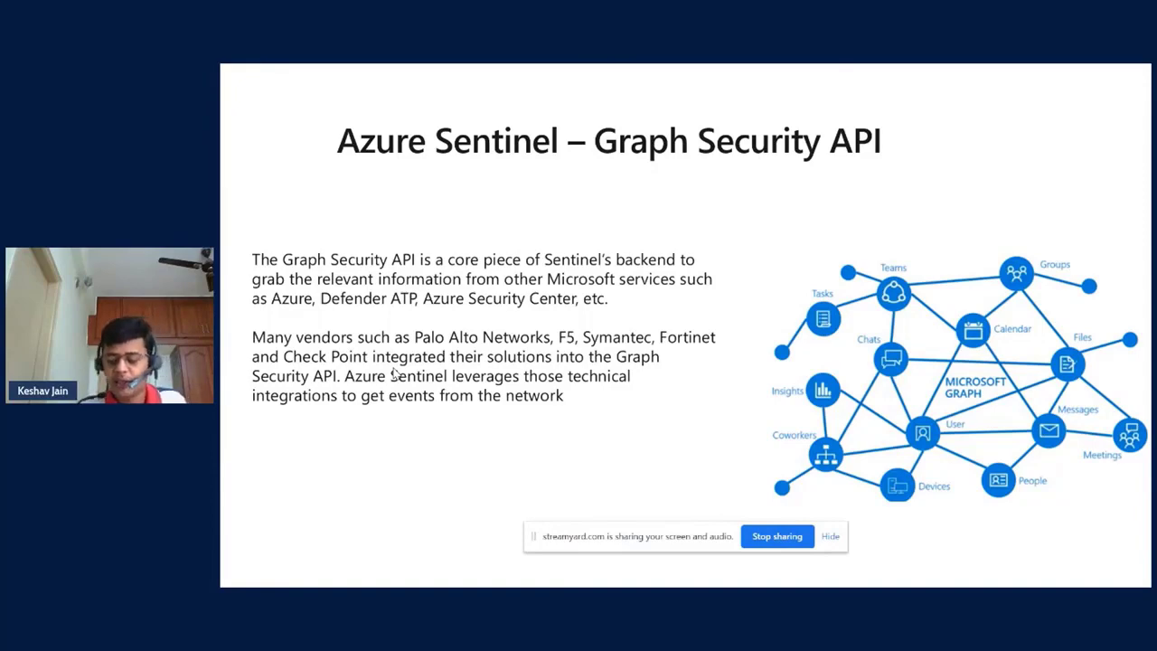
Step: End the slide show and switch back to the Azure Sentinel portal window in Chrome
key("Escape")
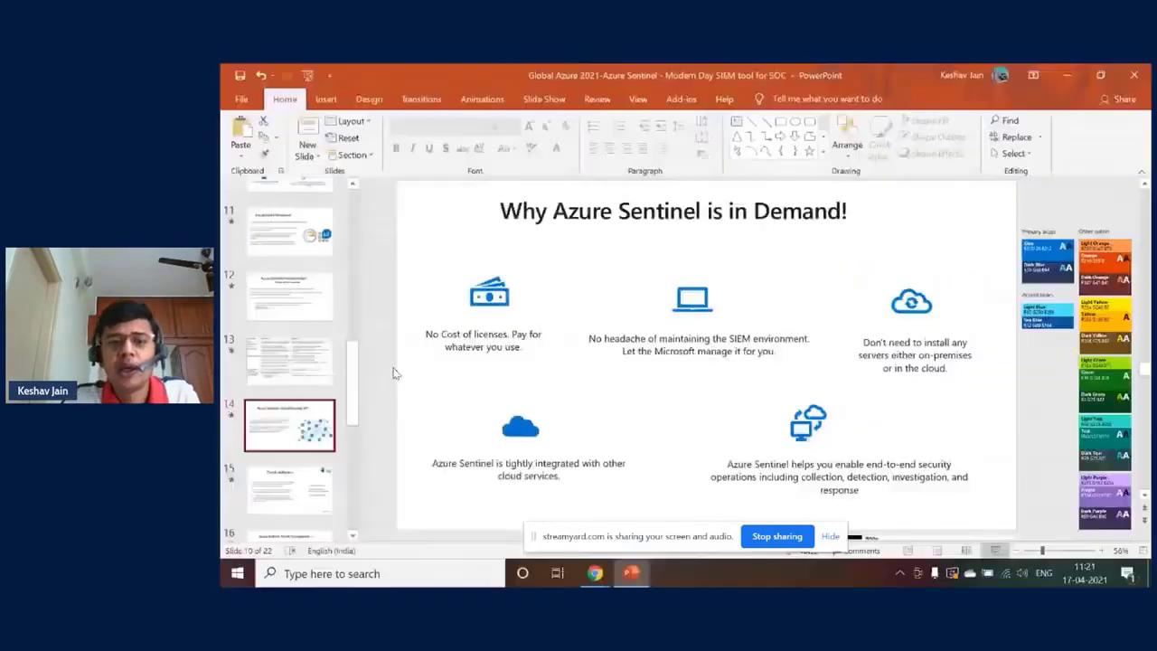
mouse_move(587, 571)
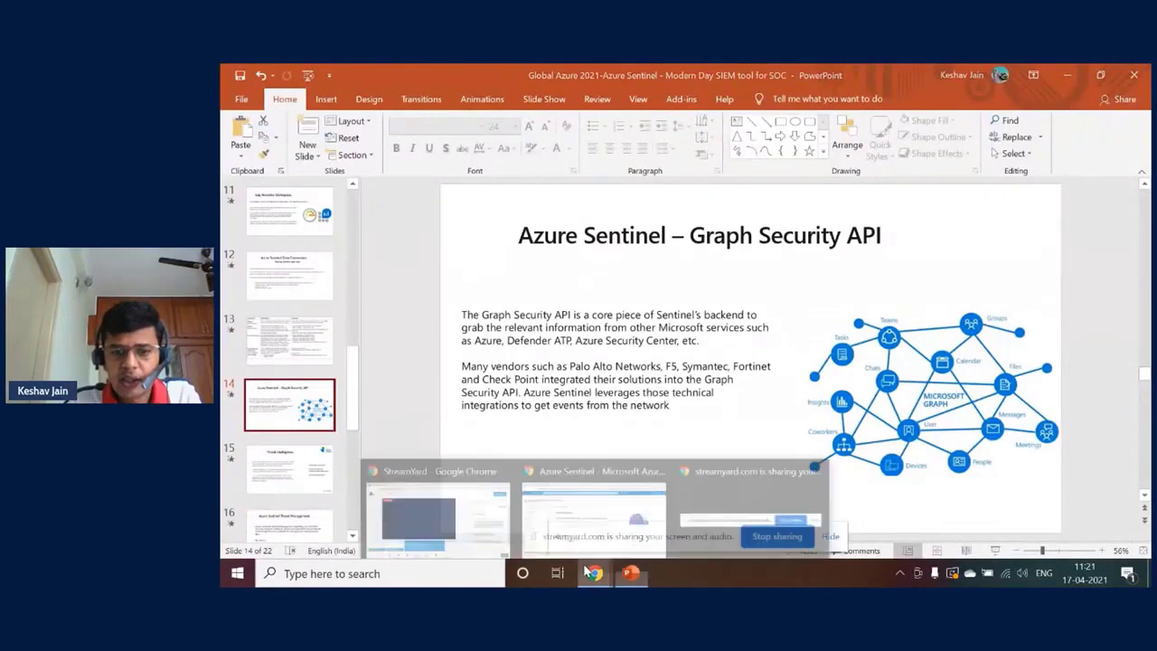
left_click(583, 511)
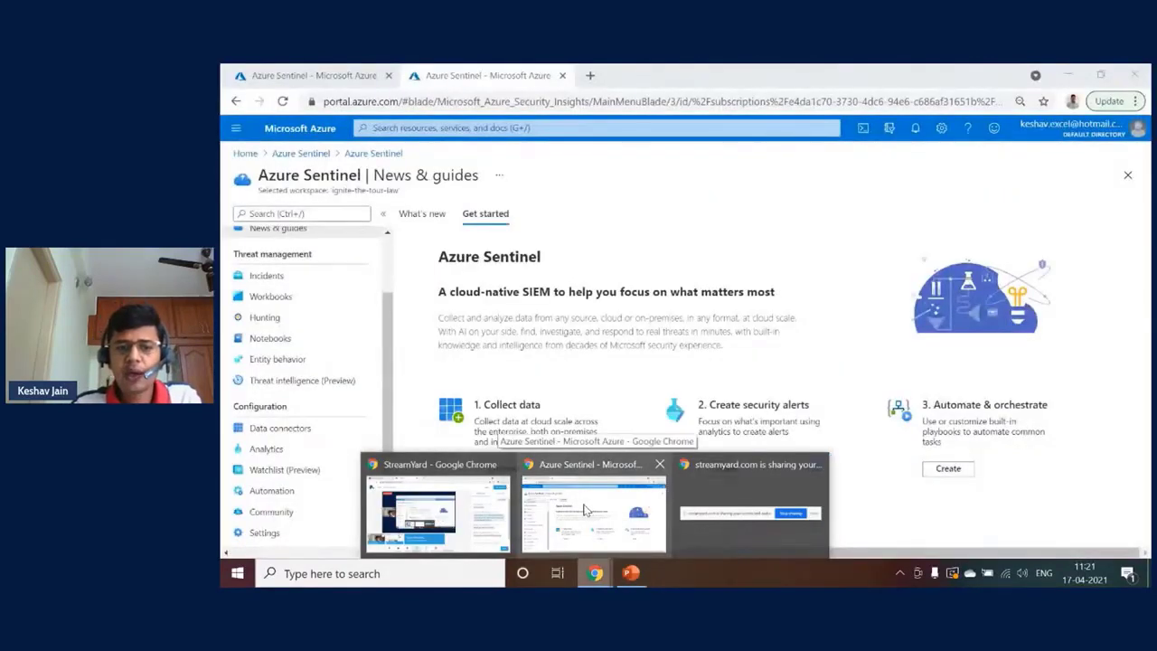
Step: Open the data connectors page of the ignite-the-tour-law workspace and check the connector totals in the widened view
left_click(583, 510)
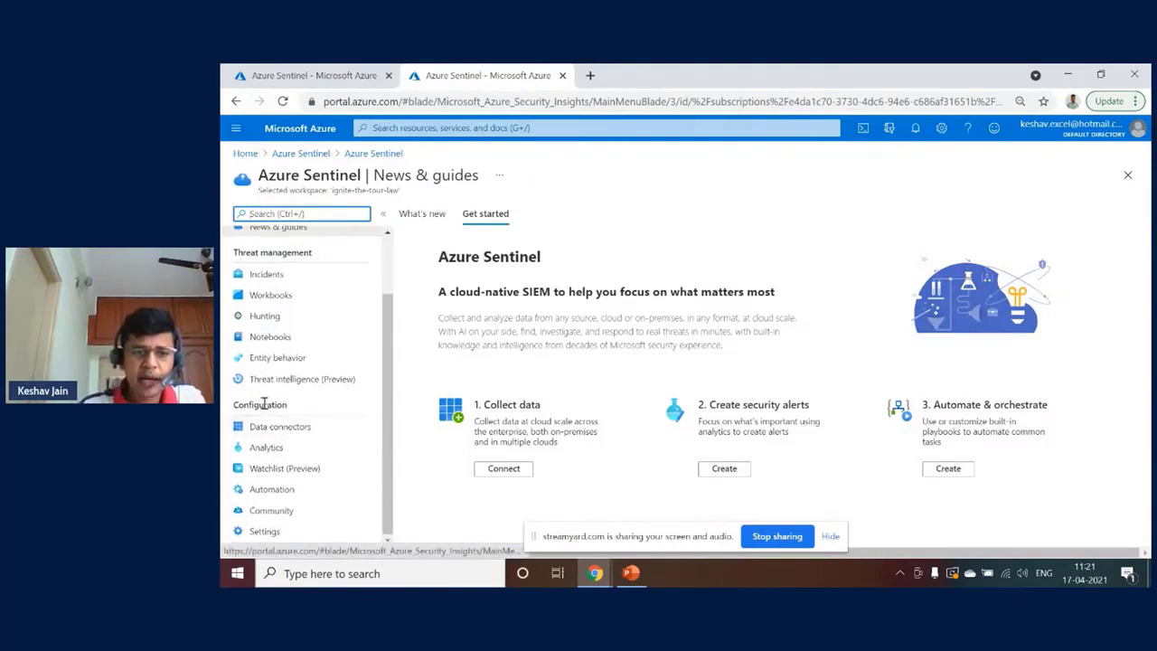
left_click(265, 430)
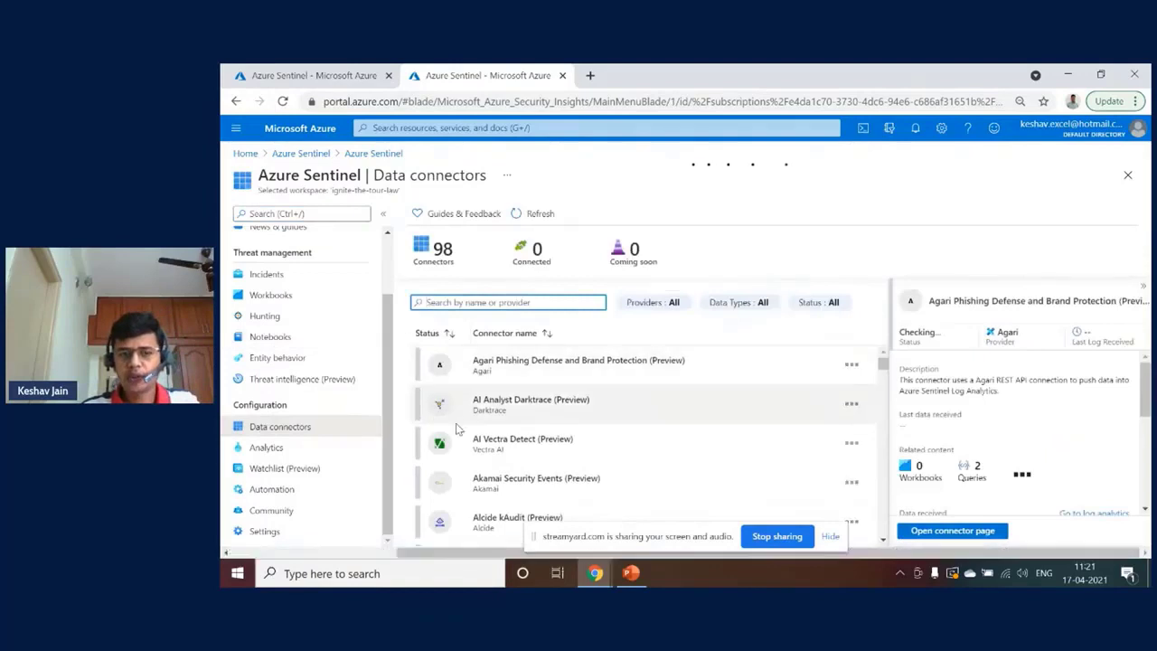
left_click(383, 213)
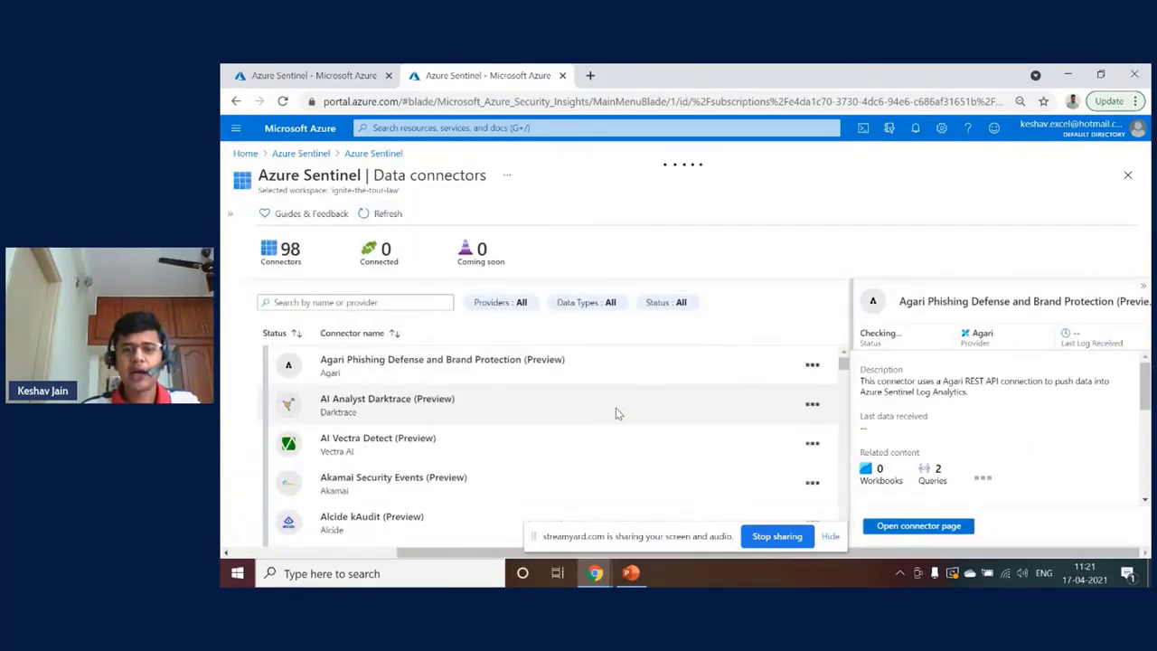
double_click(291, 249)
left_click_drag(291, 250, 312, 256)
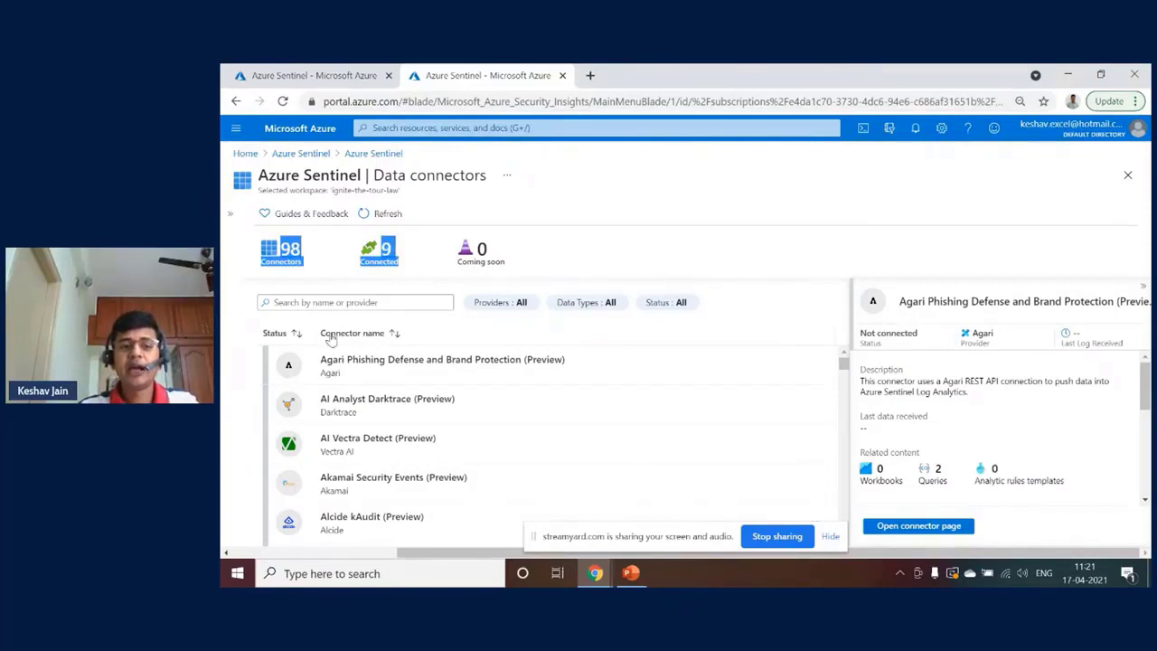
Step: Review the status and provider filter options for the data connectors, then look through the connector list without filtering it
left_click(579, 302)
left_click(666, 302)
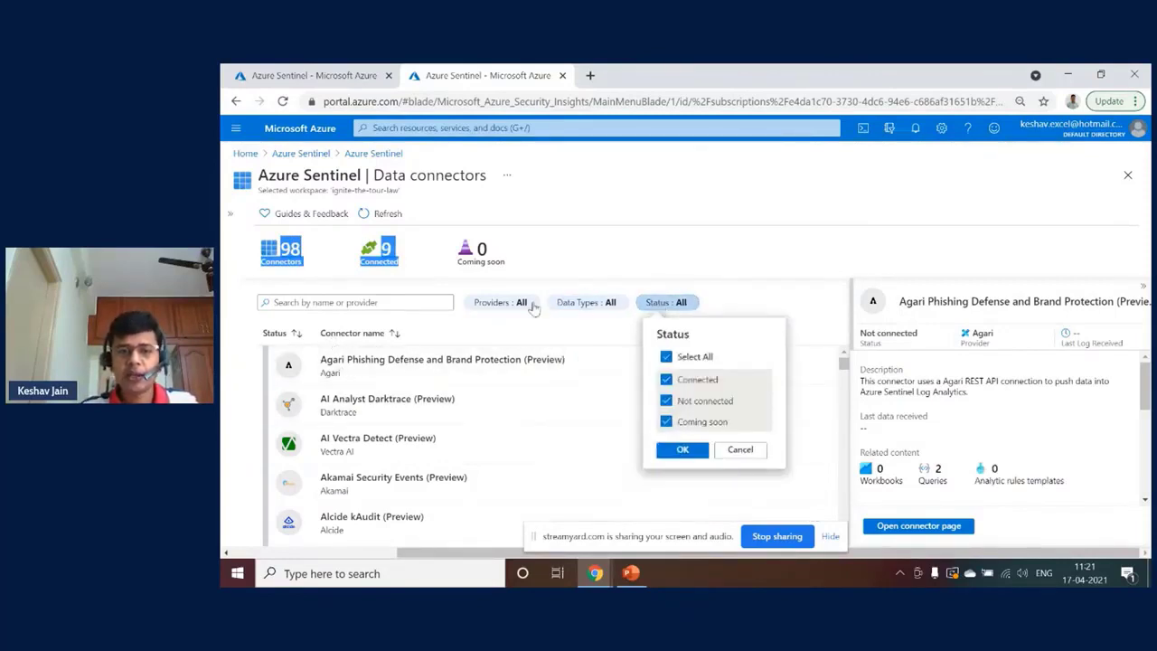
left_click(500, 302)
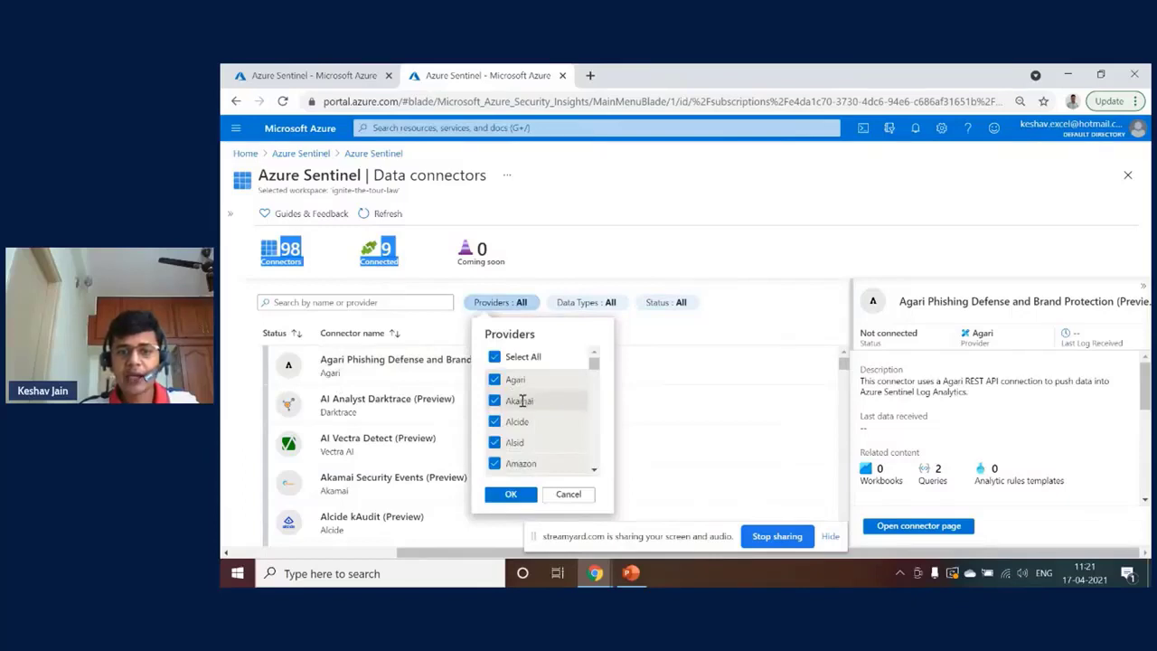
scroll(542, 421, "down", 1)
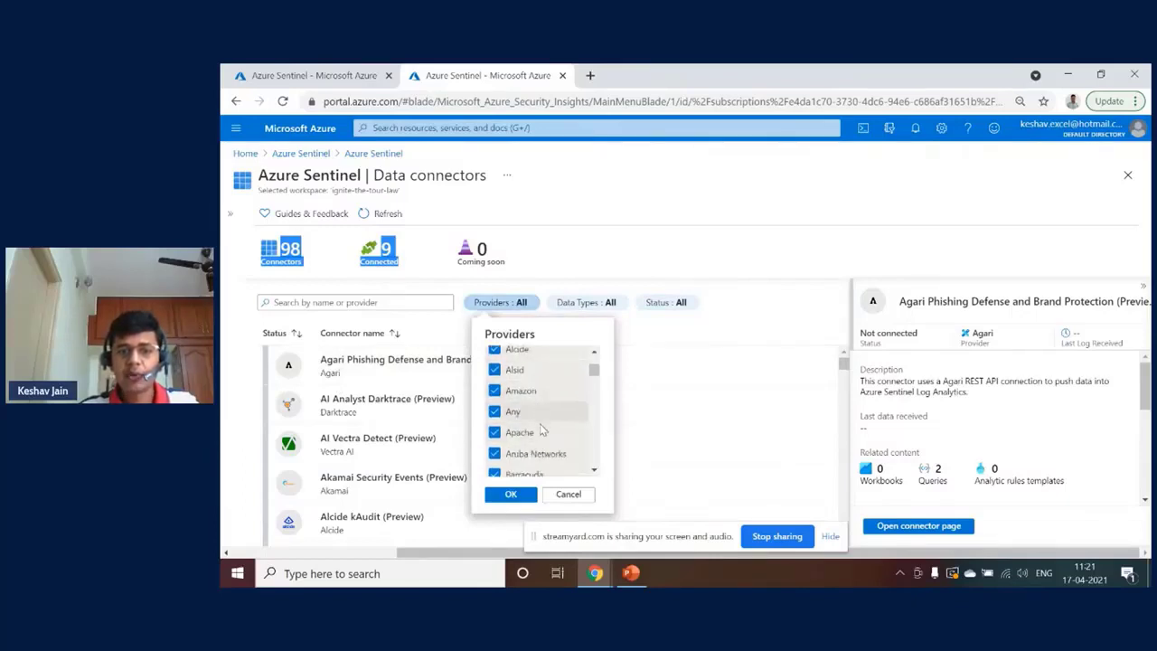
scroll(542, 442, "down", 2)
scroll(537, 432, "down", 4)
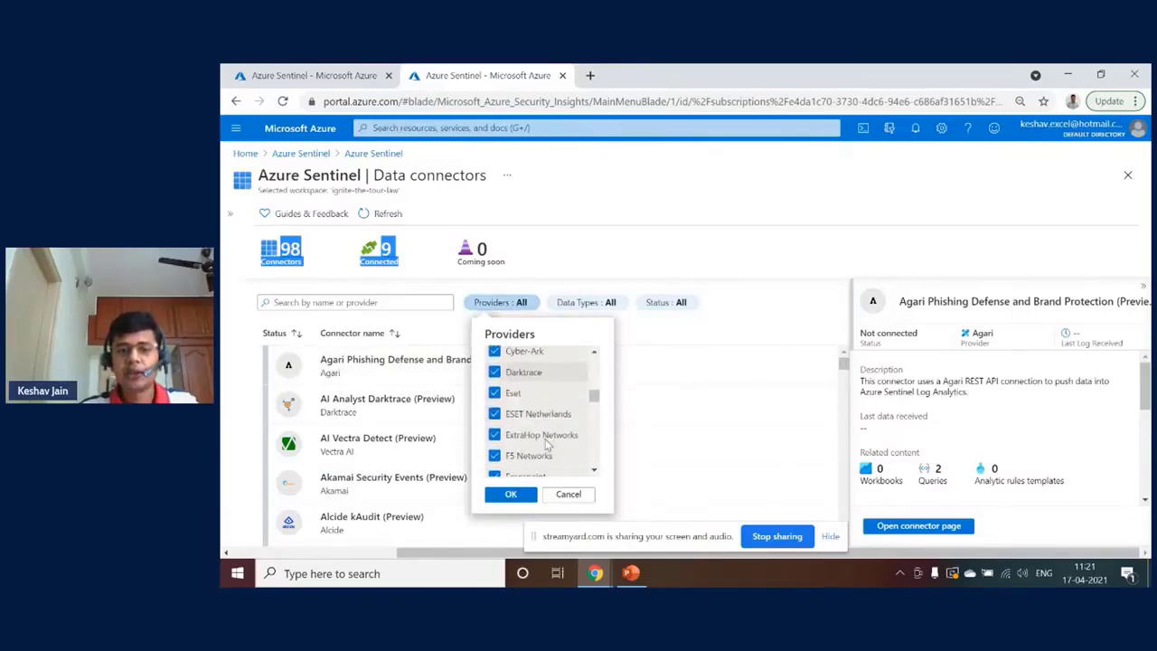
scroll(535, 425, "down", 8)
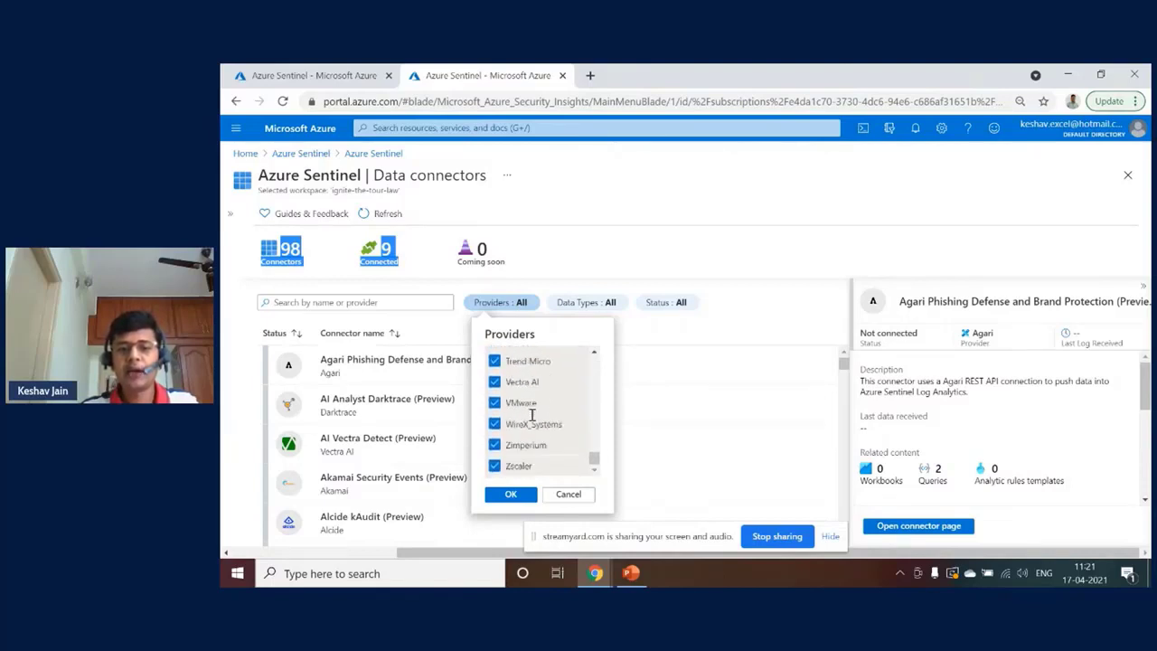
scroll(536, 393, "up", 2)
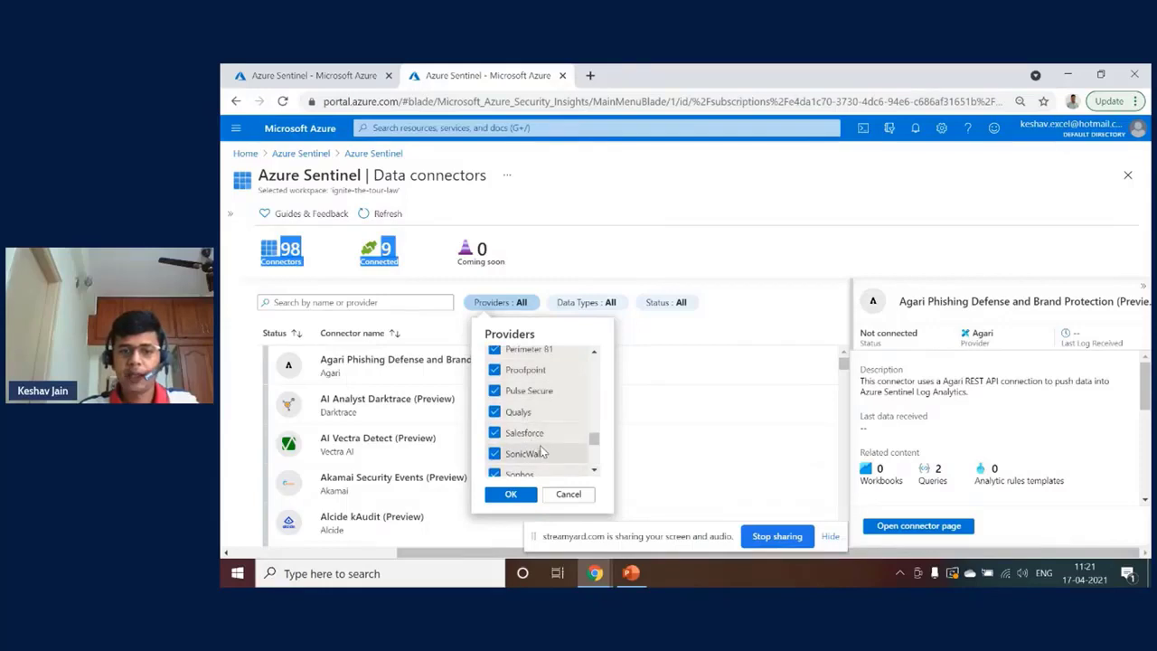
scroll(506, 398, "up", 3)
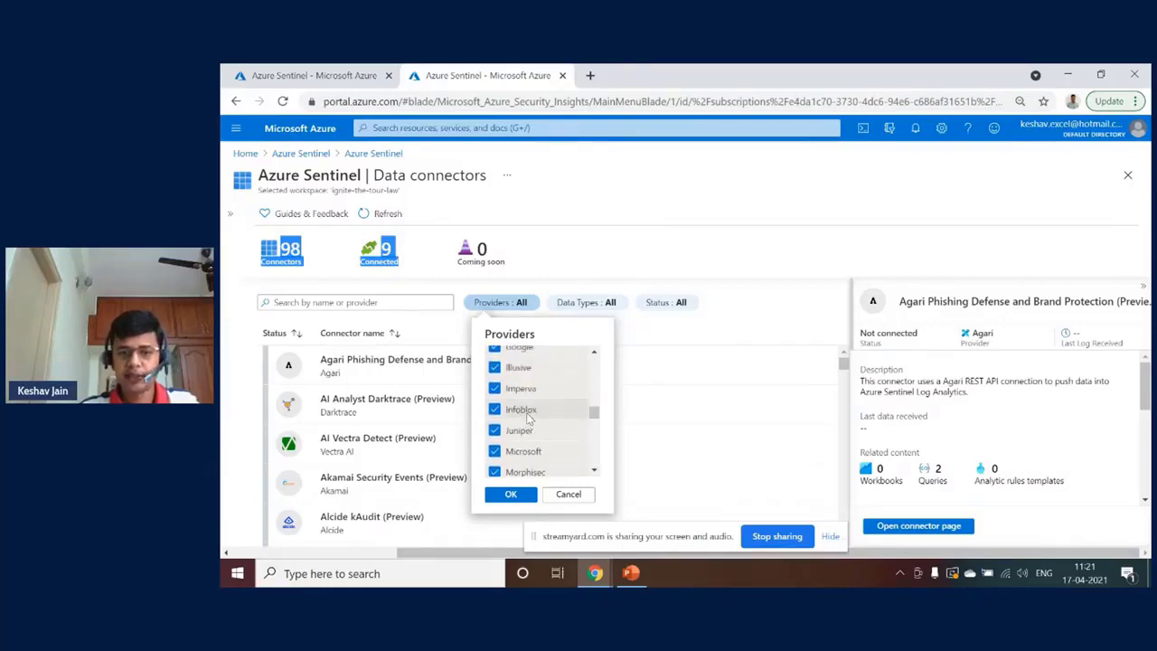
left_click(590, 264)
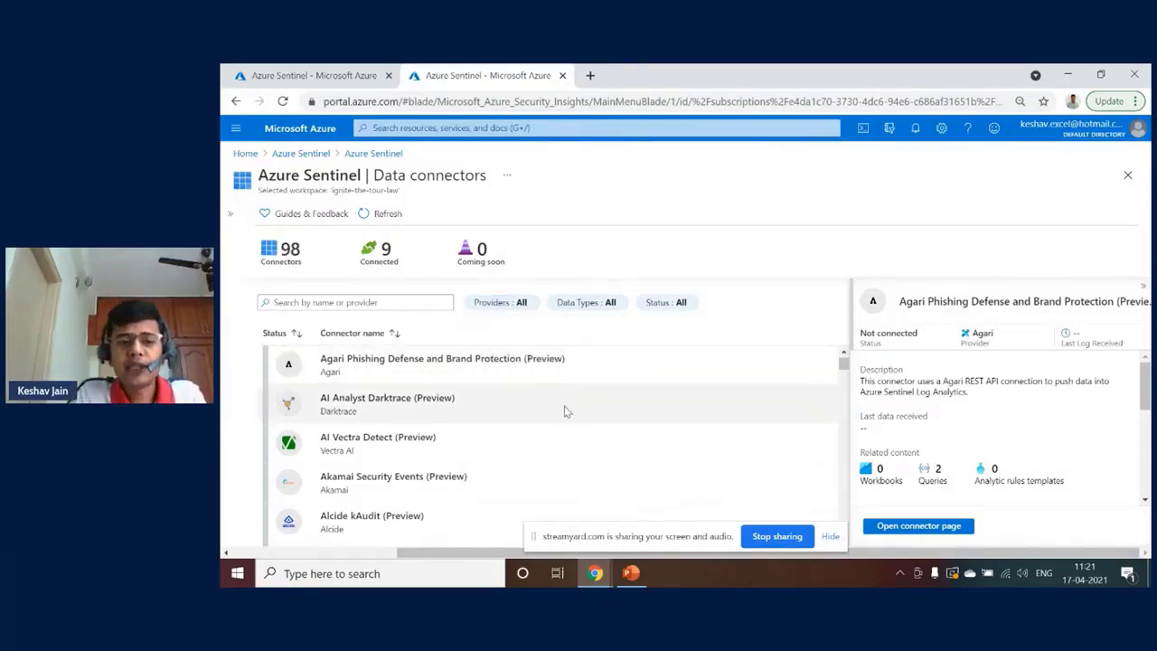
scroll(560, 407, "down", 3)
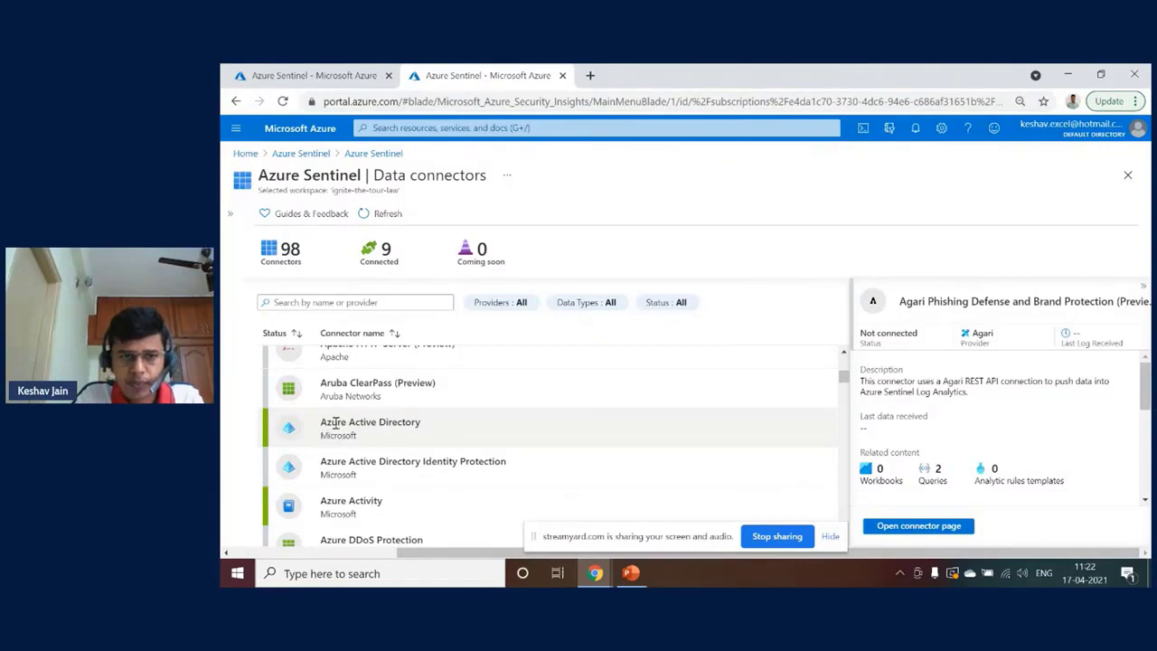
Step: Switch to the global-azure-2021 Sentinel workspace and open its data connectors page
left_click(301, 153)
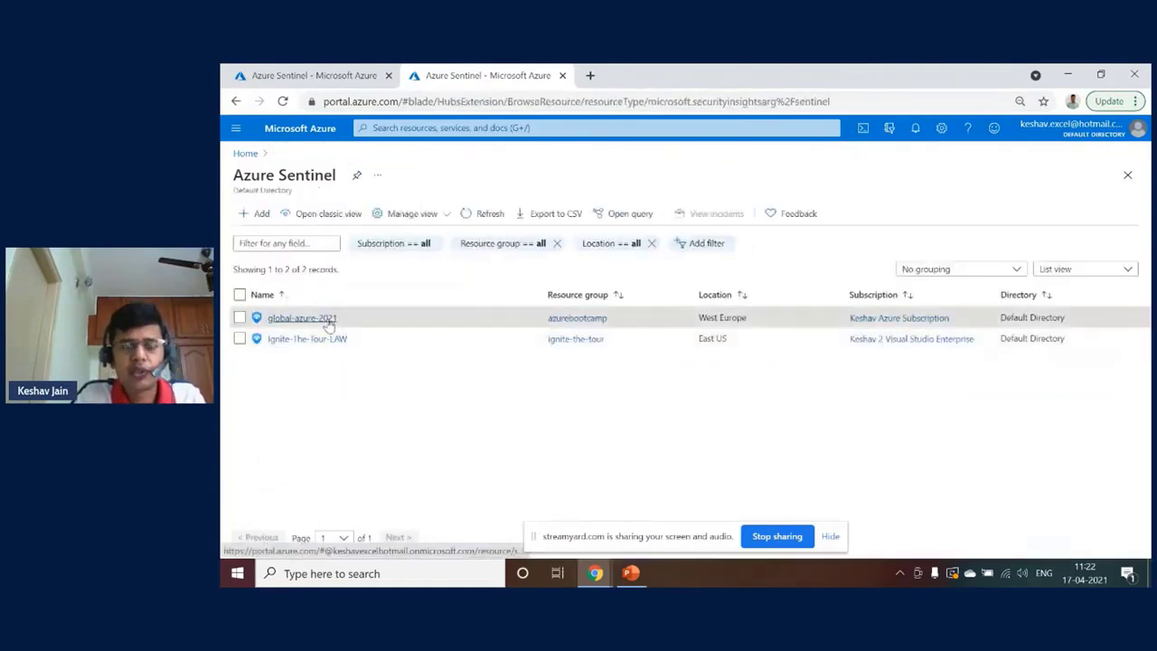
left_click(328, 320)
scroll(361, 397, "down", 2)
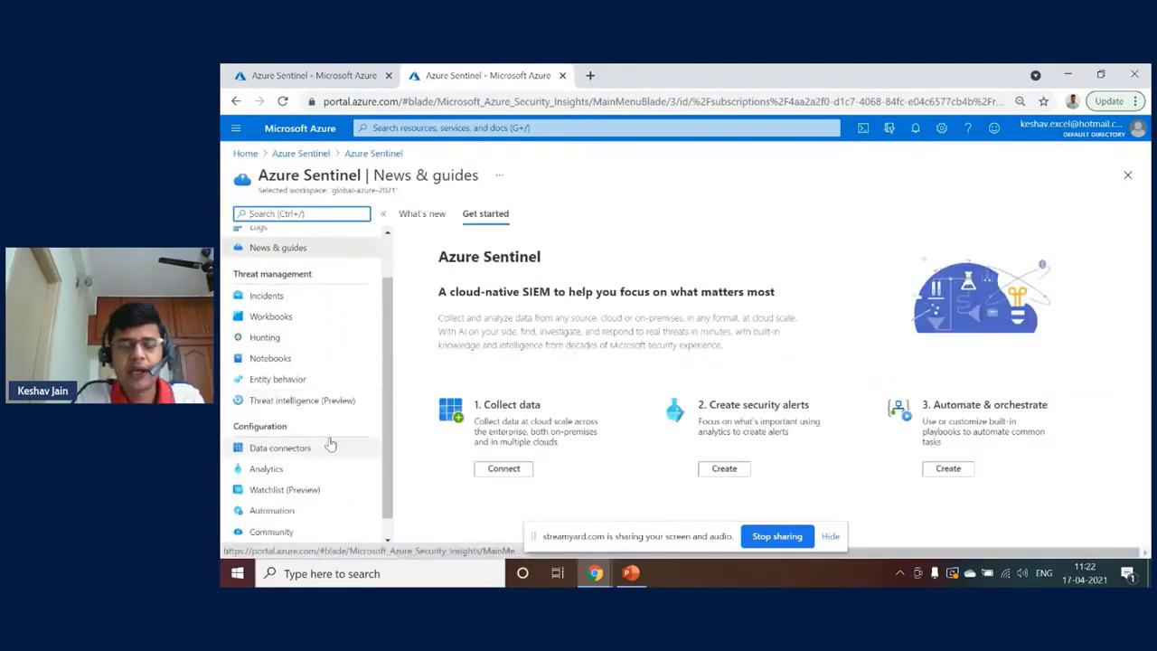
left_click(327, 447)
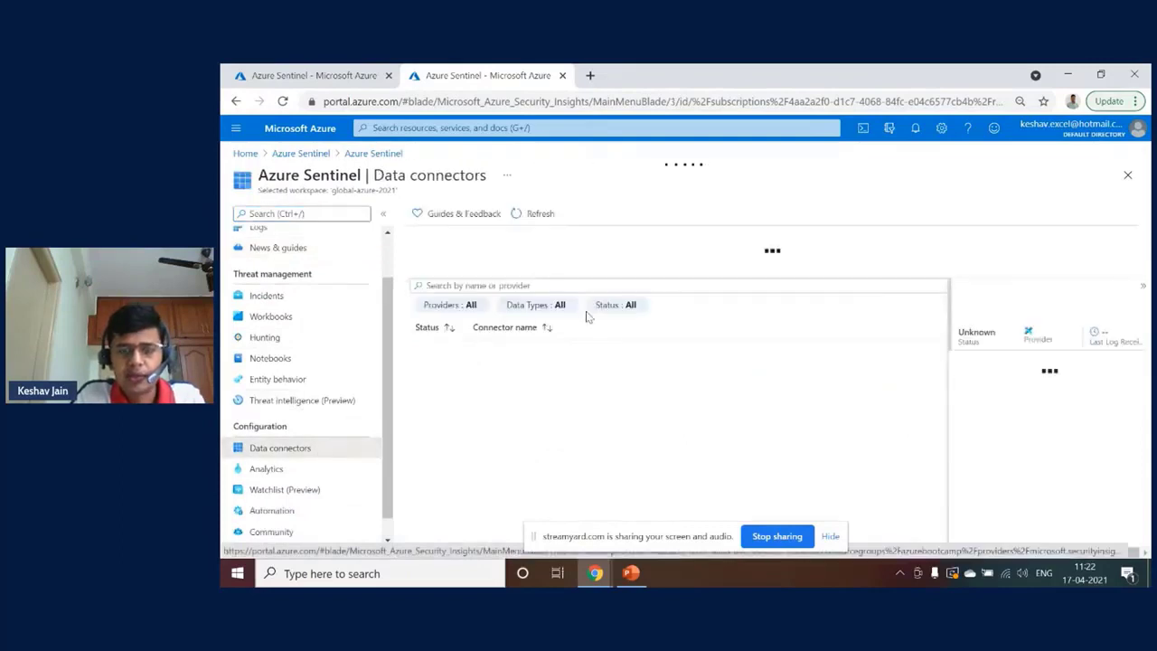
Step: Find the Azure Active Directory connector in the list and open its connector page
scroll(669, 406, "down", 3)
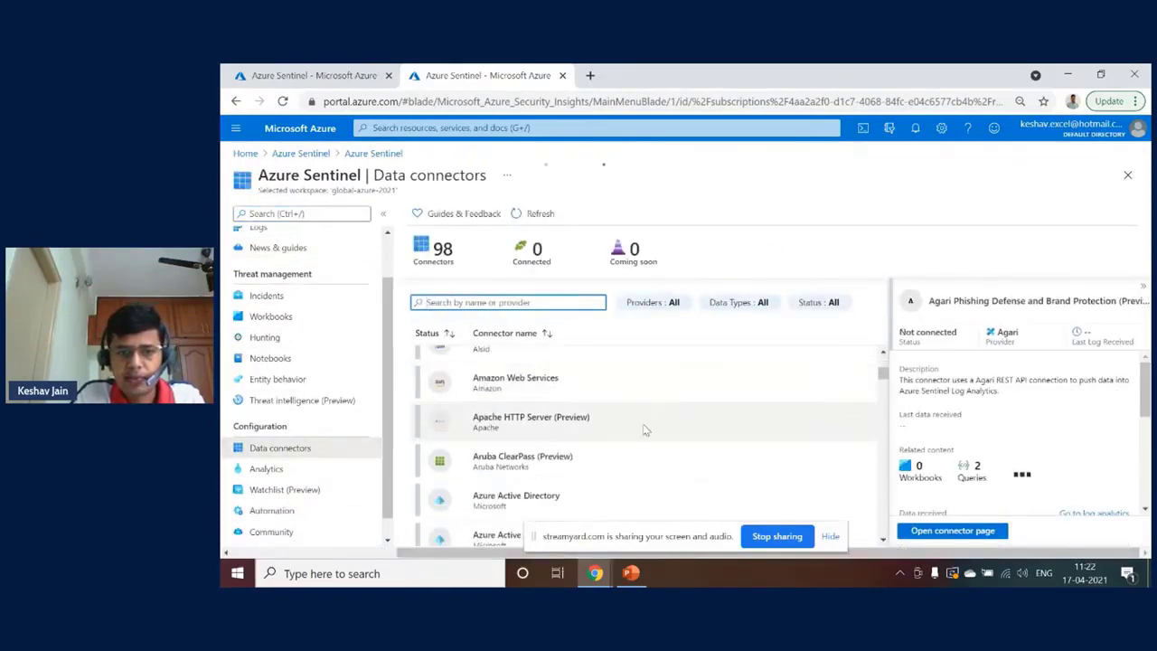
scroll(633, 427, "down", 3)
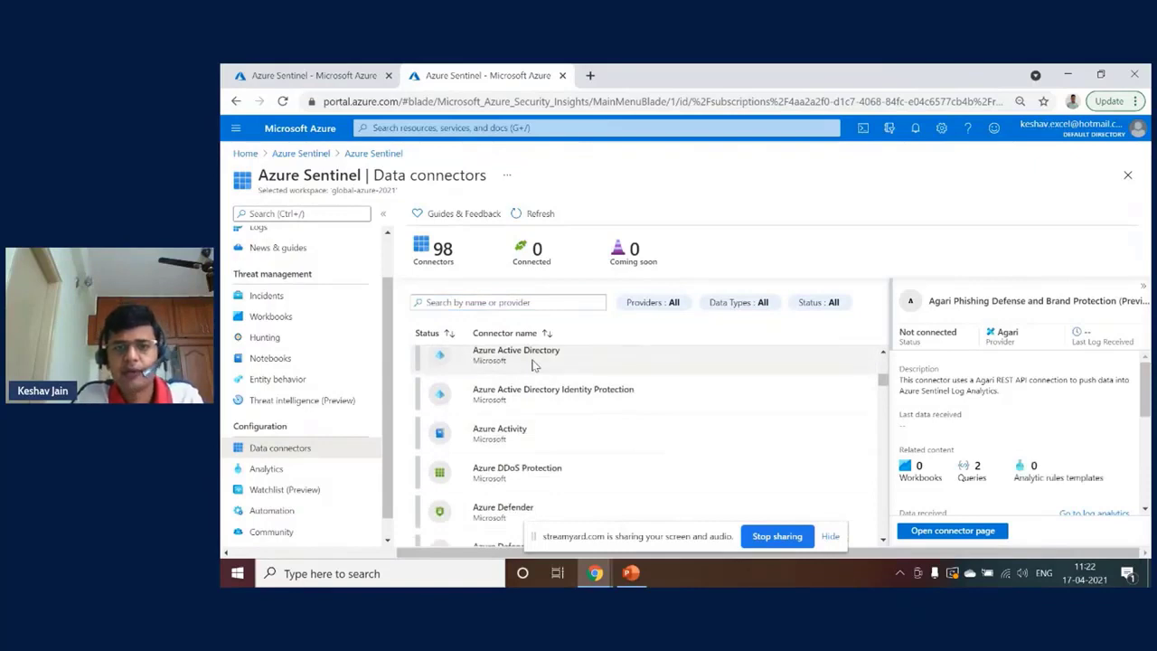
left_click(531, 361)
left_click(953, 530)
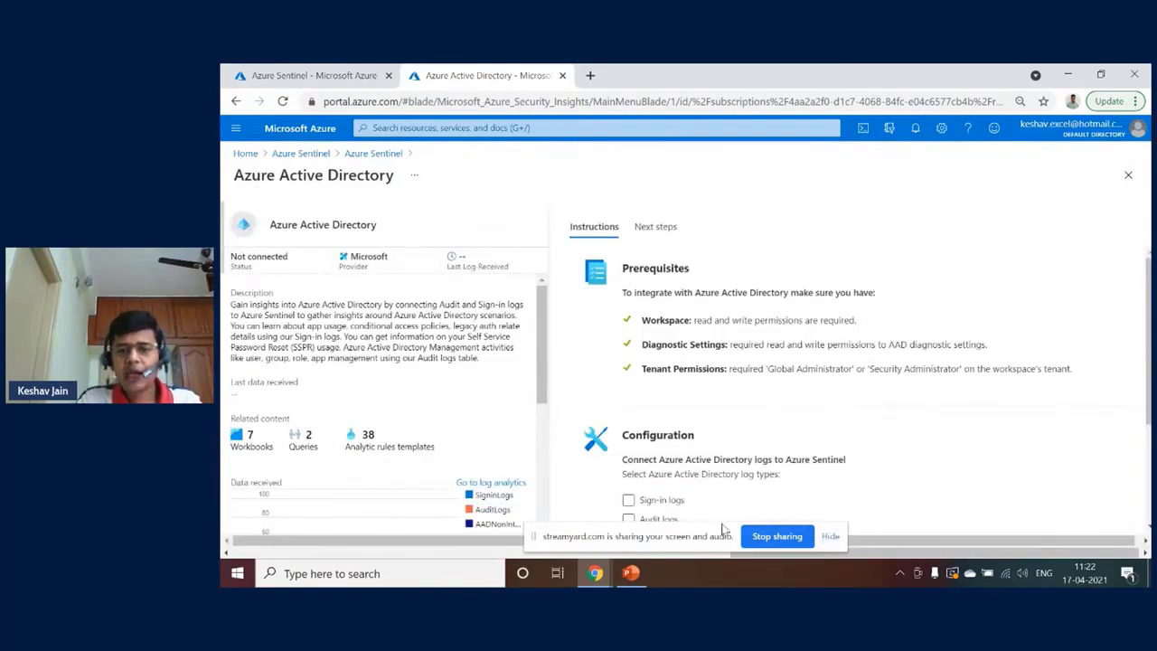
left_click_drag(679, 535, 867, 78)
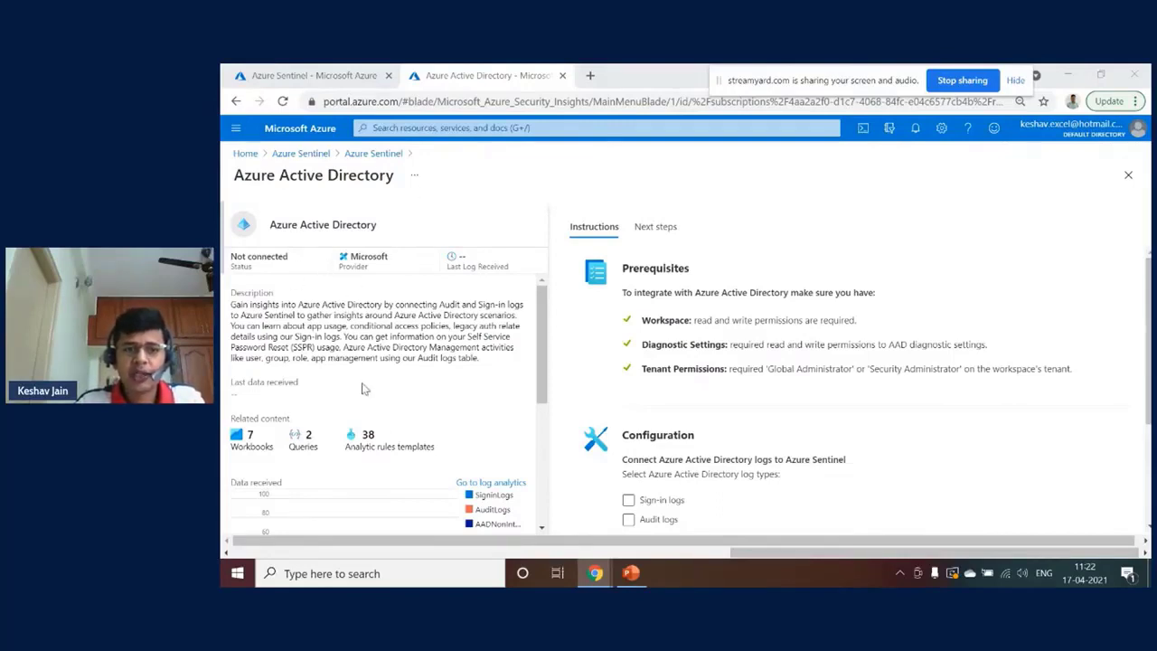
Step: Examine the Azure Active Directory connector's description, related content, data received chart and prerequisites
scroll(416, 441, "down", 1)
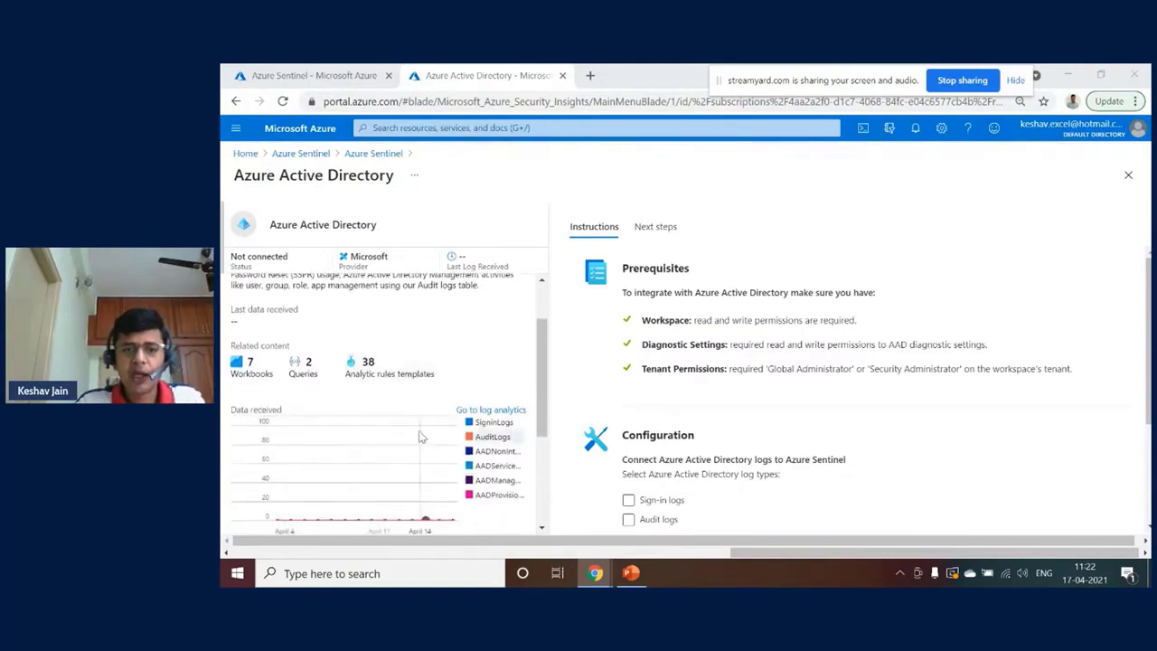
scroll(420, 432, "up", 1)
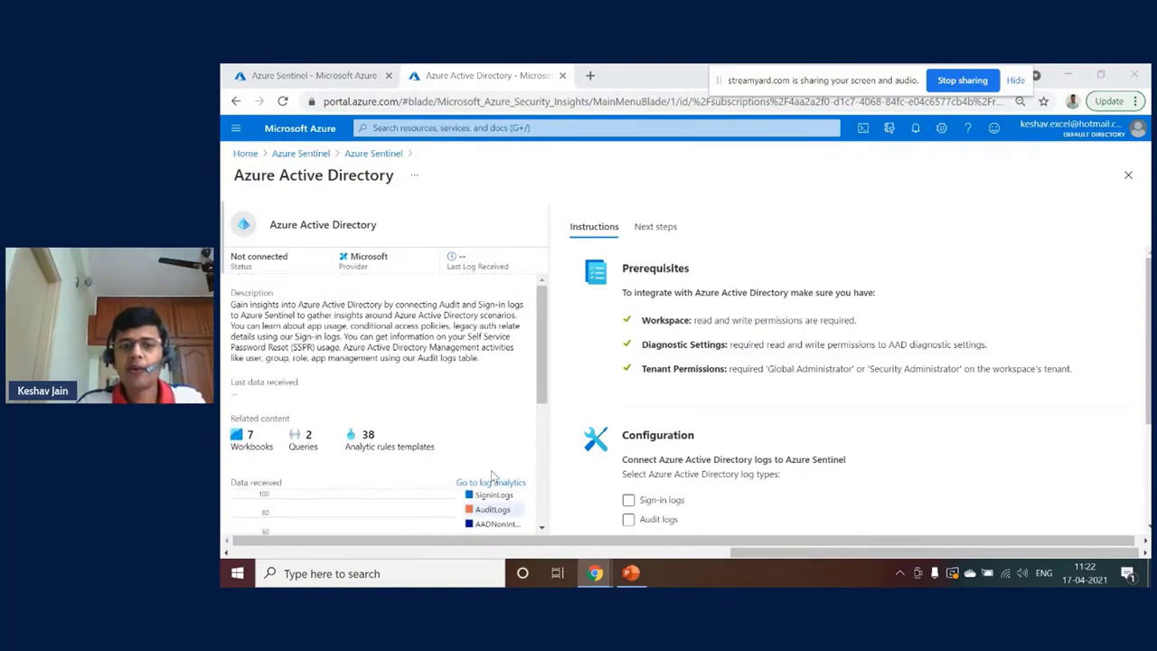
scroll(483, 445, "down", 1)
scroll(450, 381, "up", 1)
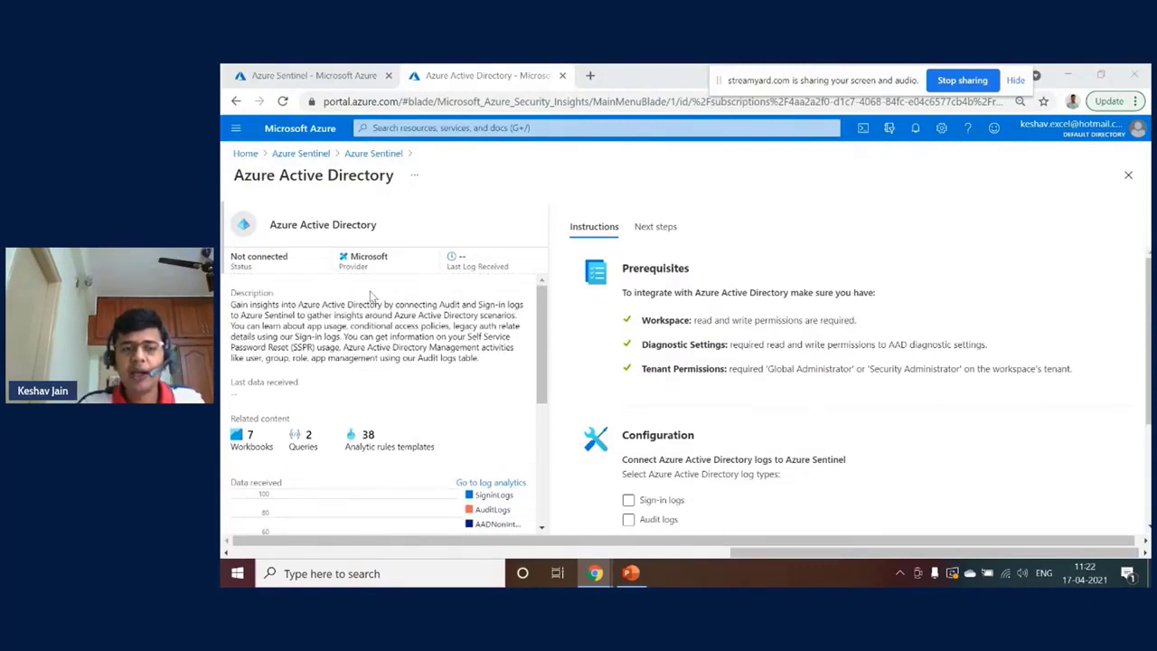
left_click_drag(289, 224, 409, 229)
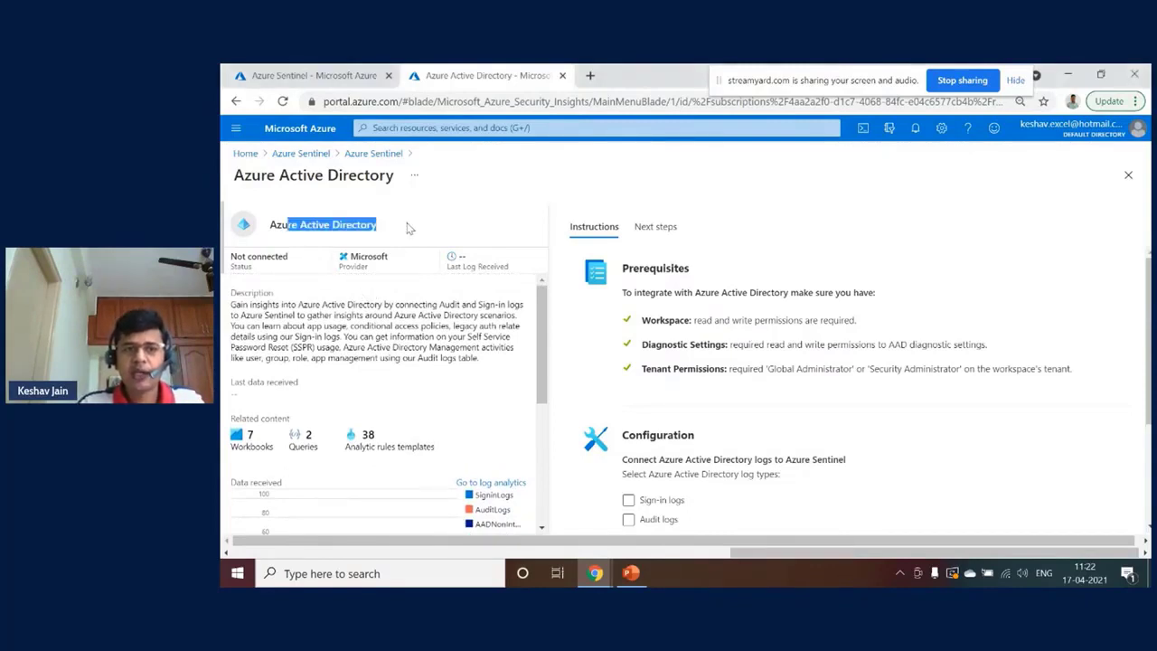
scroll(437, 415, "down", 1)
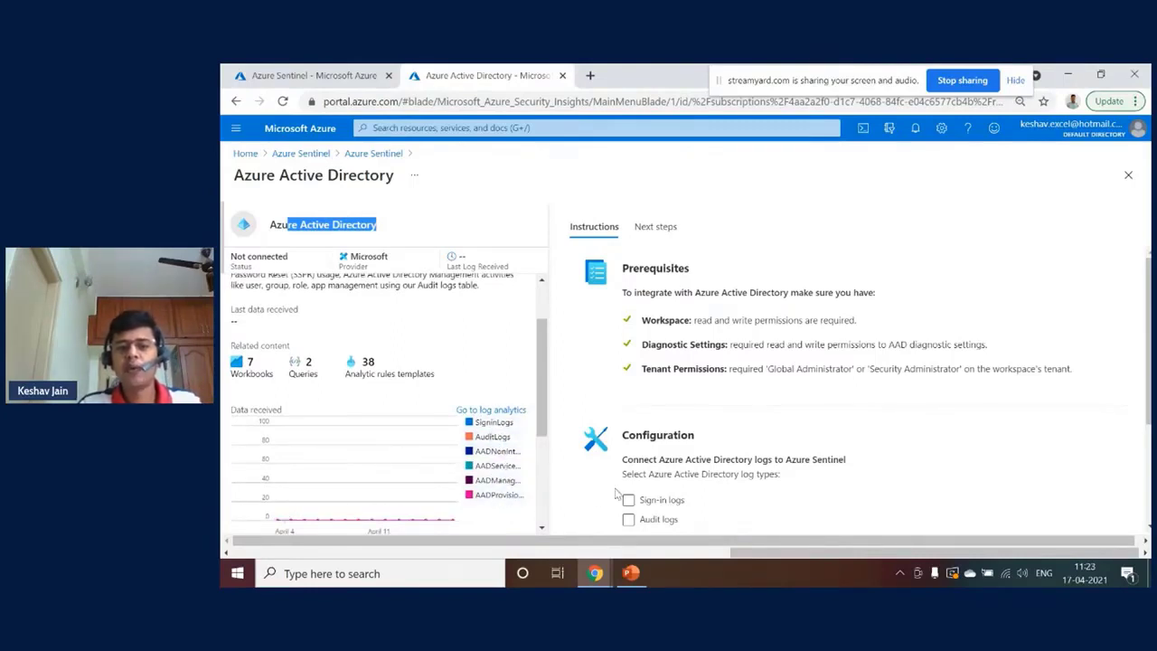
scroll(659, 449, "down", 1)
scroll(623, 380, "up", 1)
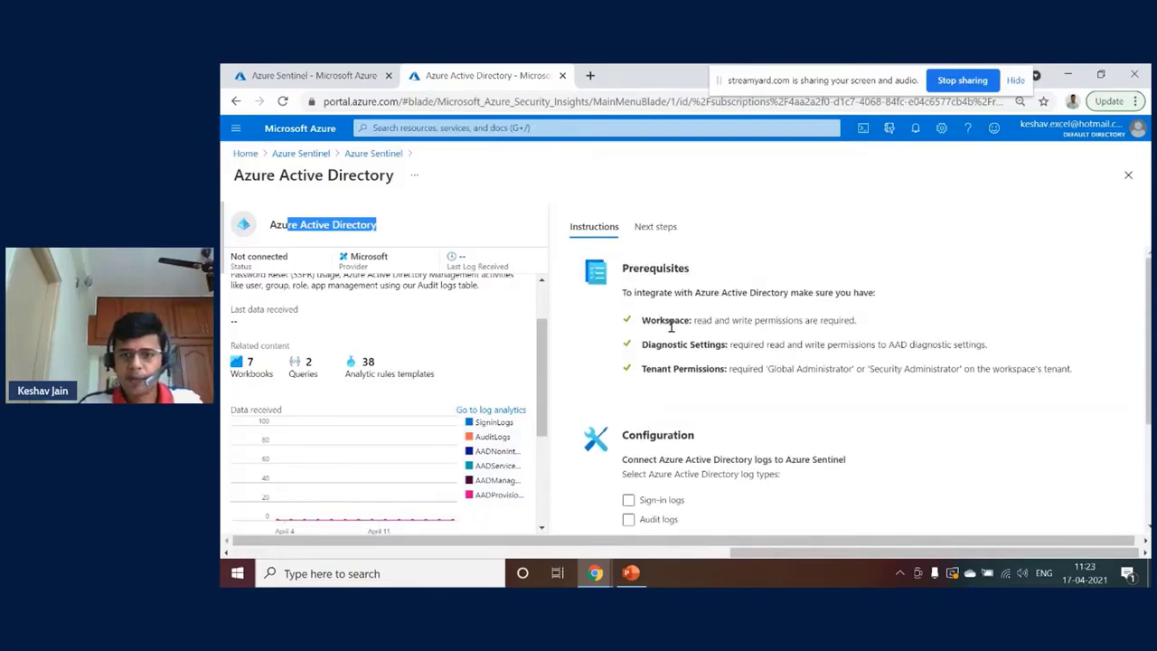
Step: Select all six Azure Active Directory log types, from sign-in and audit logs to provisioning logs, and apply the changes
scroll(719, 373, "down", 2)
left_click(628, 354)
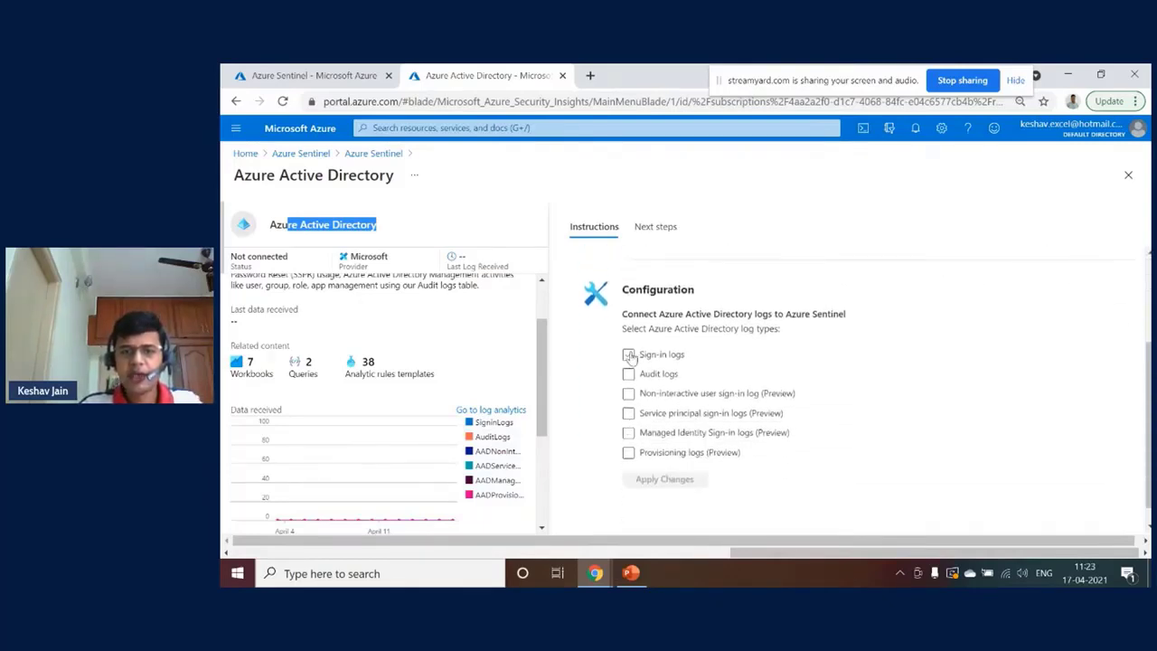
left_click(628, 374)
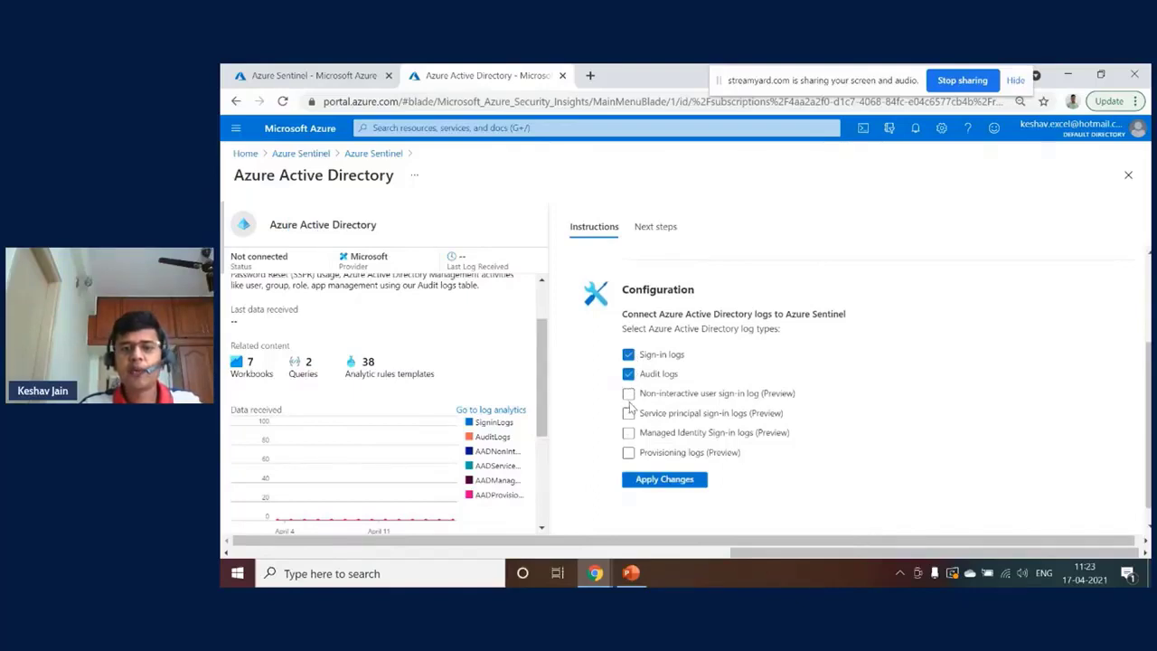
left_click(628, 393)
left_click(628, 413)
left_click(628, 432)
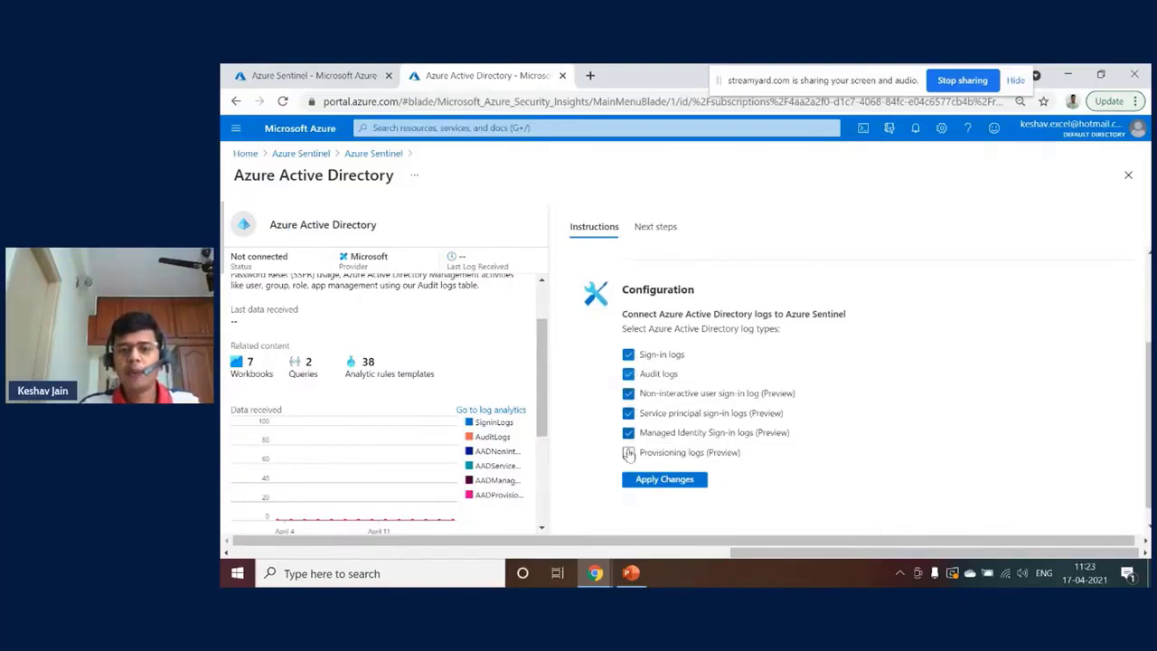
left_click(628, 452)
left_click(648, 484)
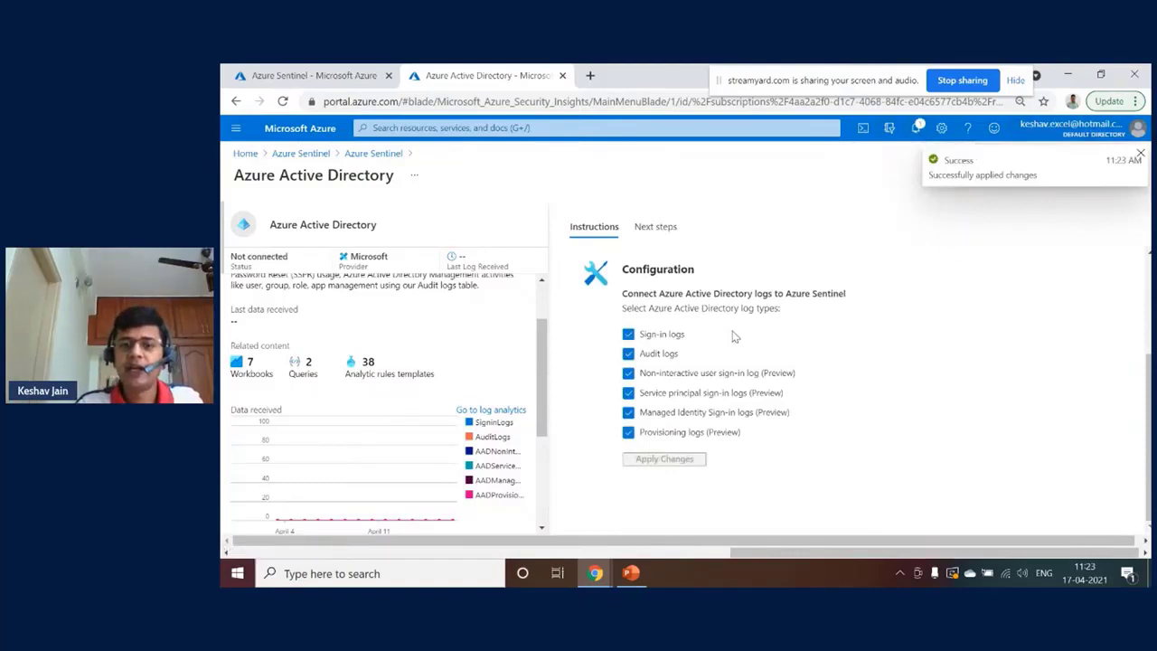
Step: Review the connector's recommended workbooks, query samples and analytic templates, then return to the workspace's data connectors list
left_click(657, 227)
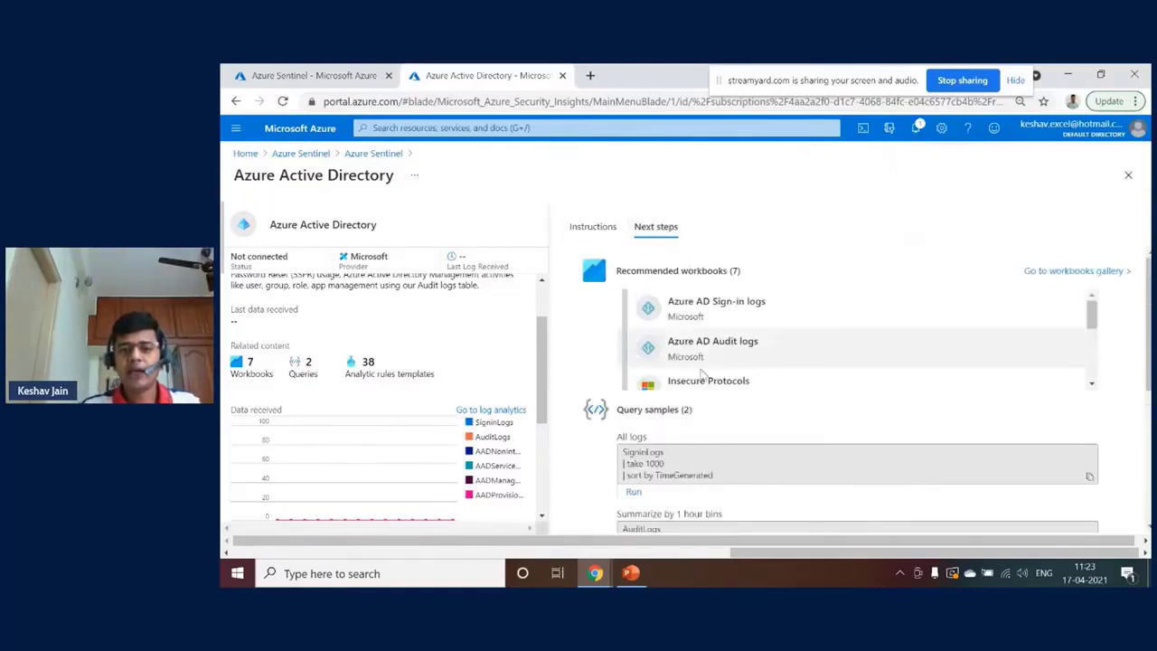
scroll(803, 409, "down", 1)
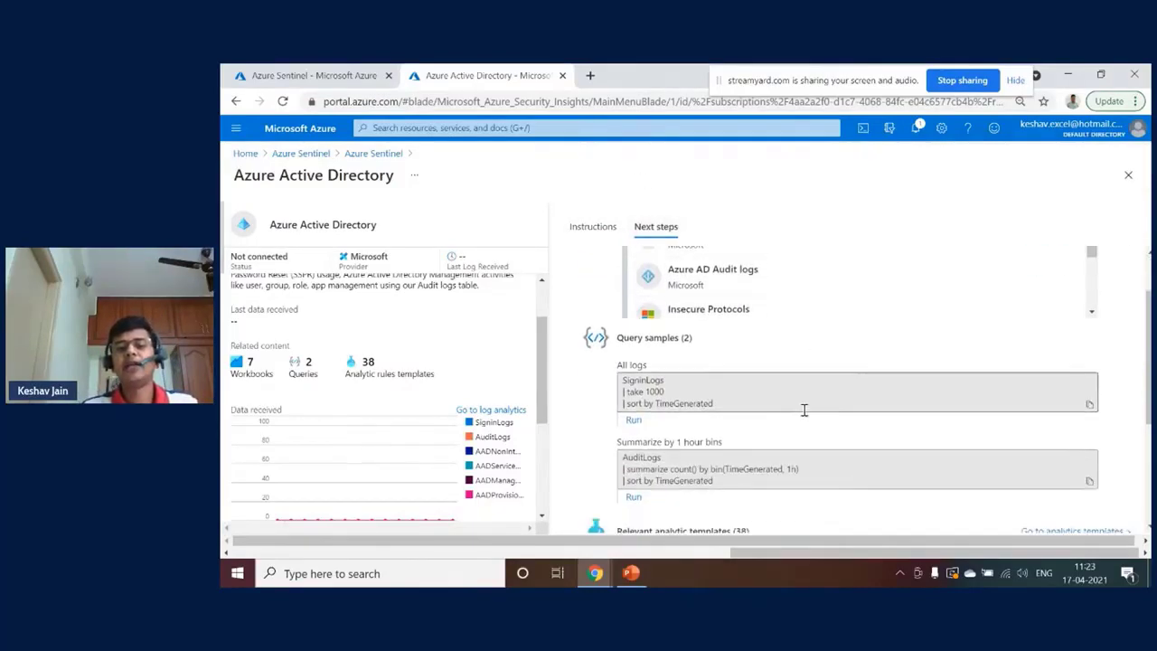
scroll(804, 409, "up", 1)
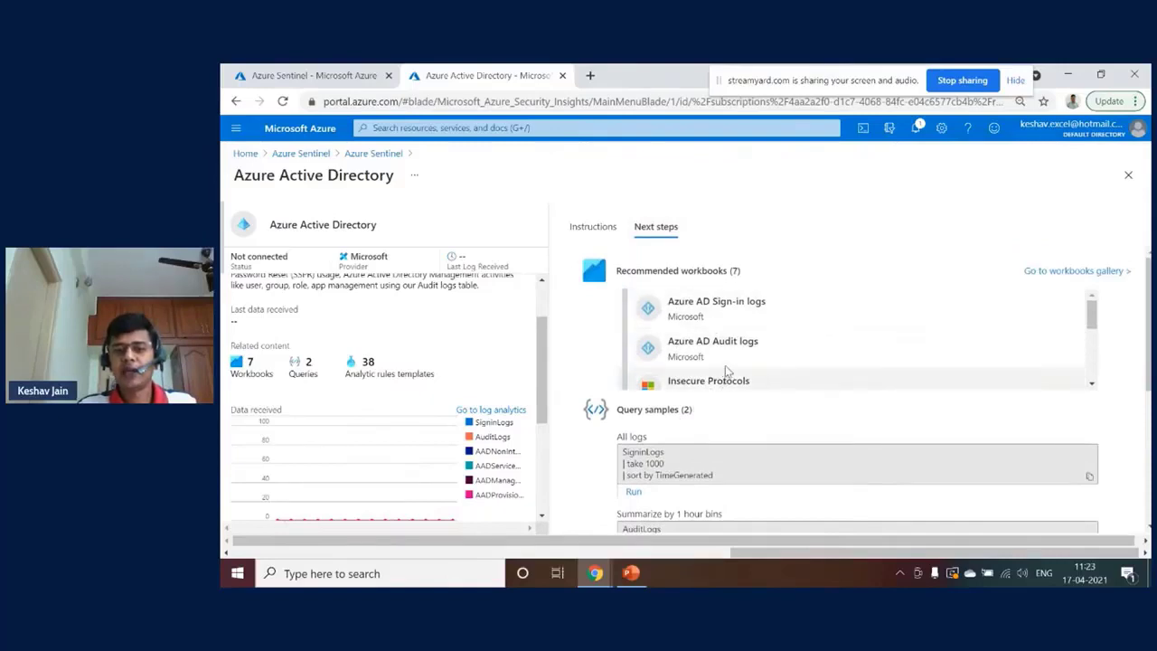
scroll(725, 365, "down", 5)
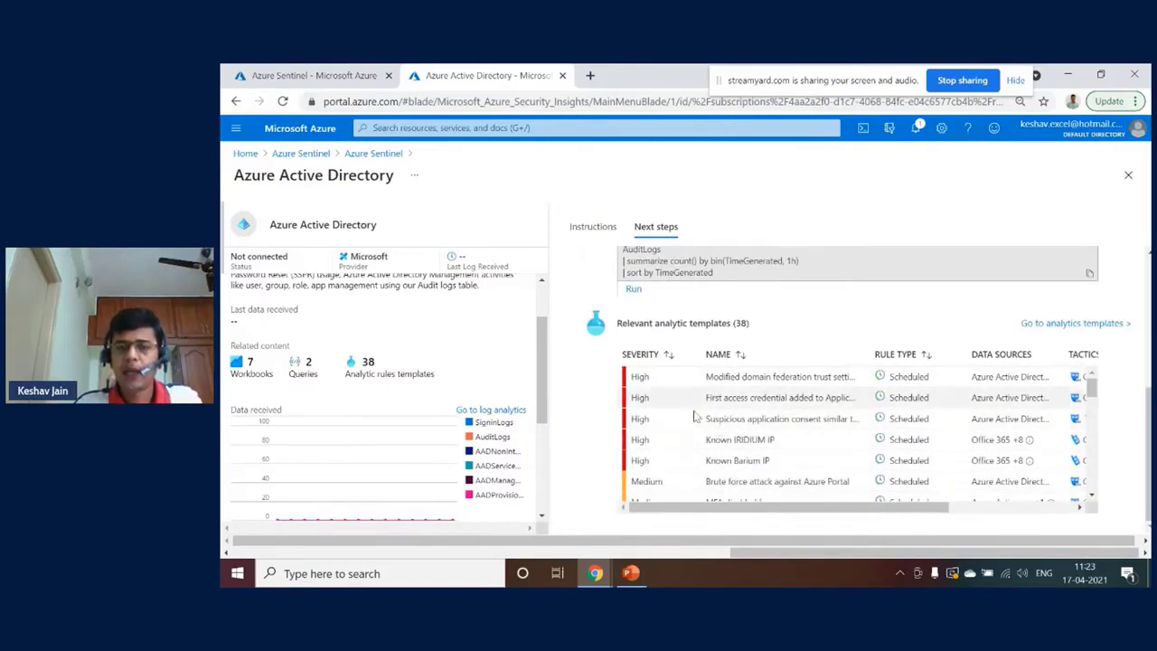
left_click(379, 153)
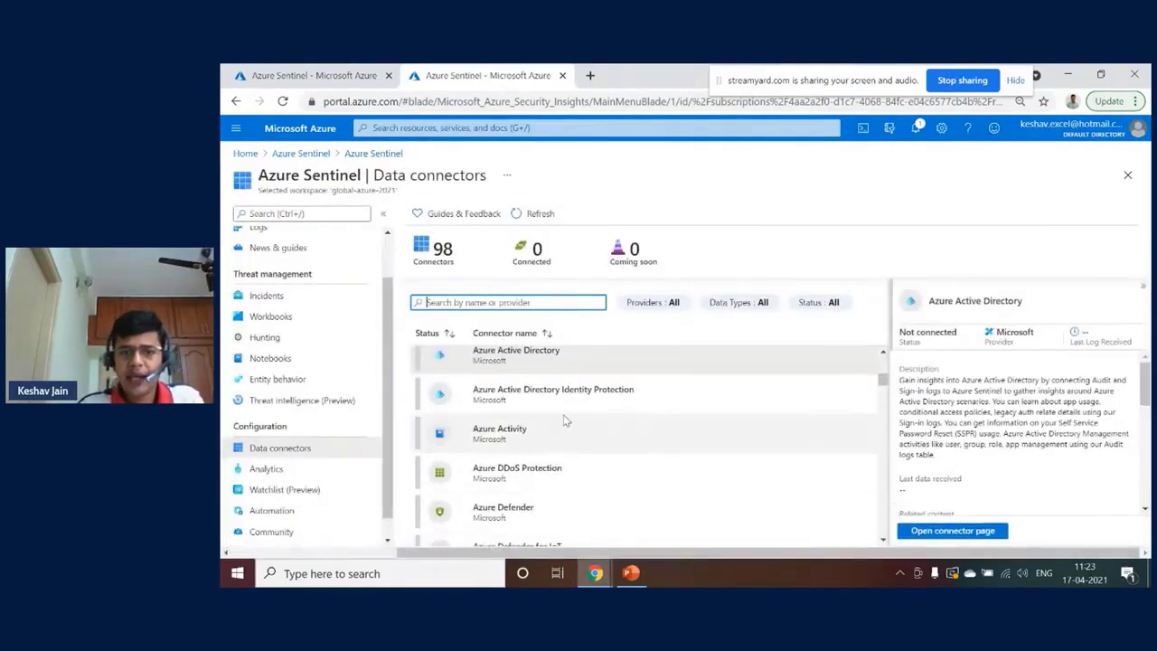
Step: Find the Azure Activity connector in the data connectors list and open its connector page
scroll(545, 443, "down", 2)
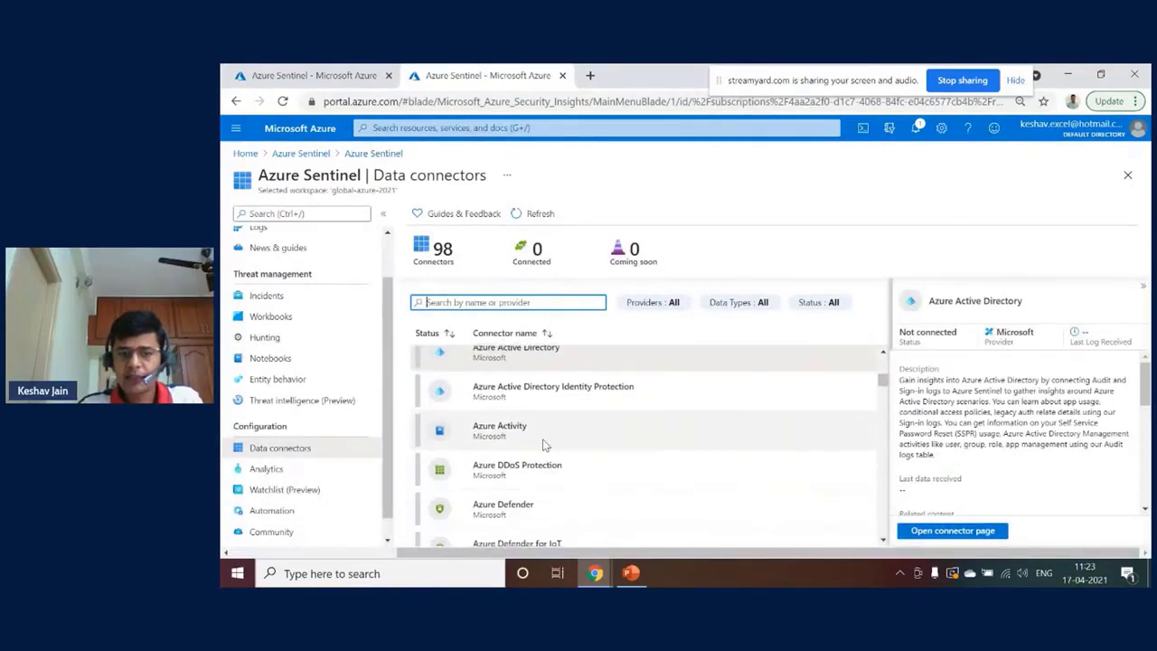
scroll(545, 443, "down", 2)
scroll(520, 403, "up", 2)
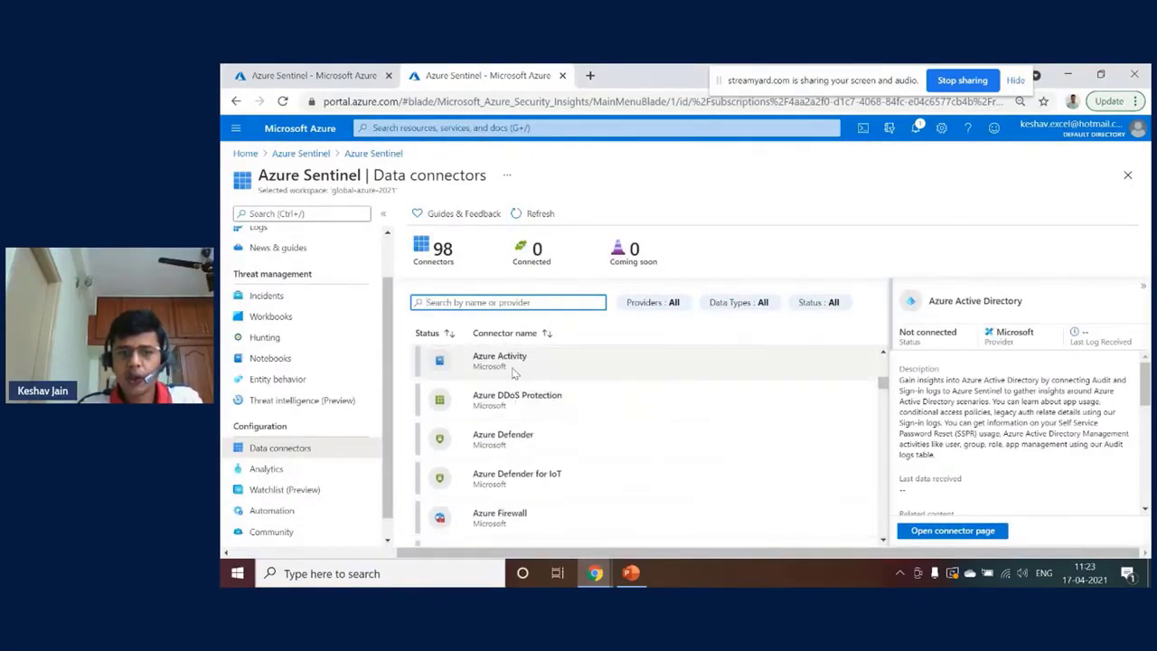
left_click(513, 373)
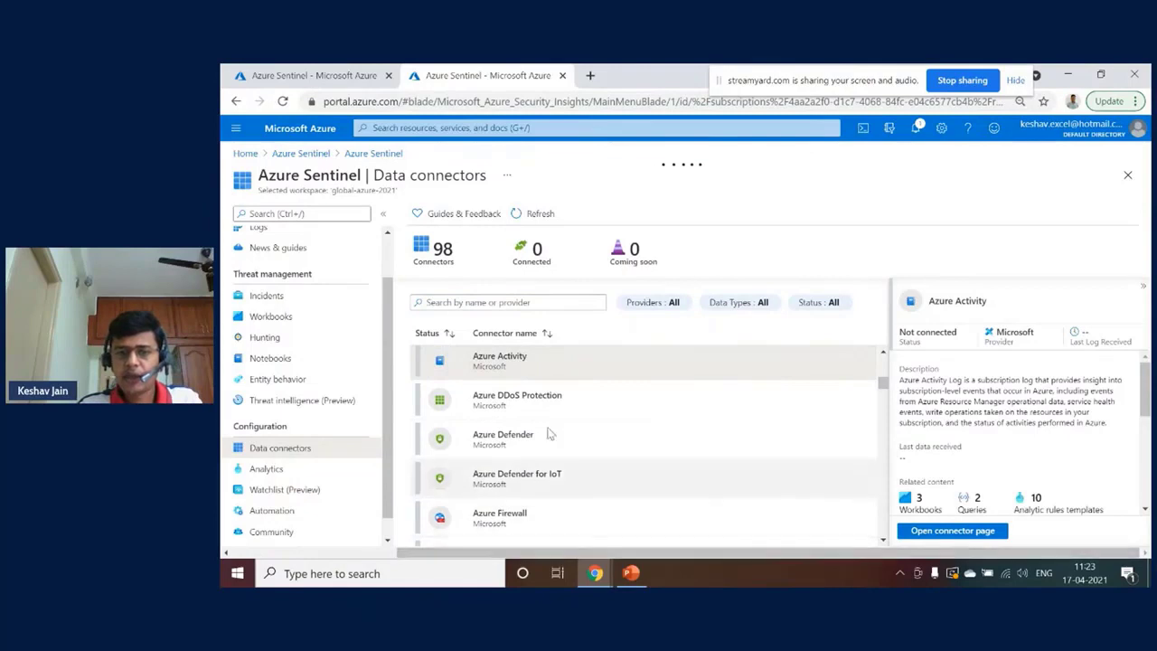
left_click(957, 533)
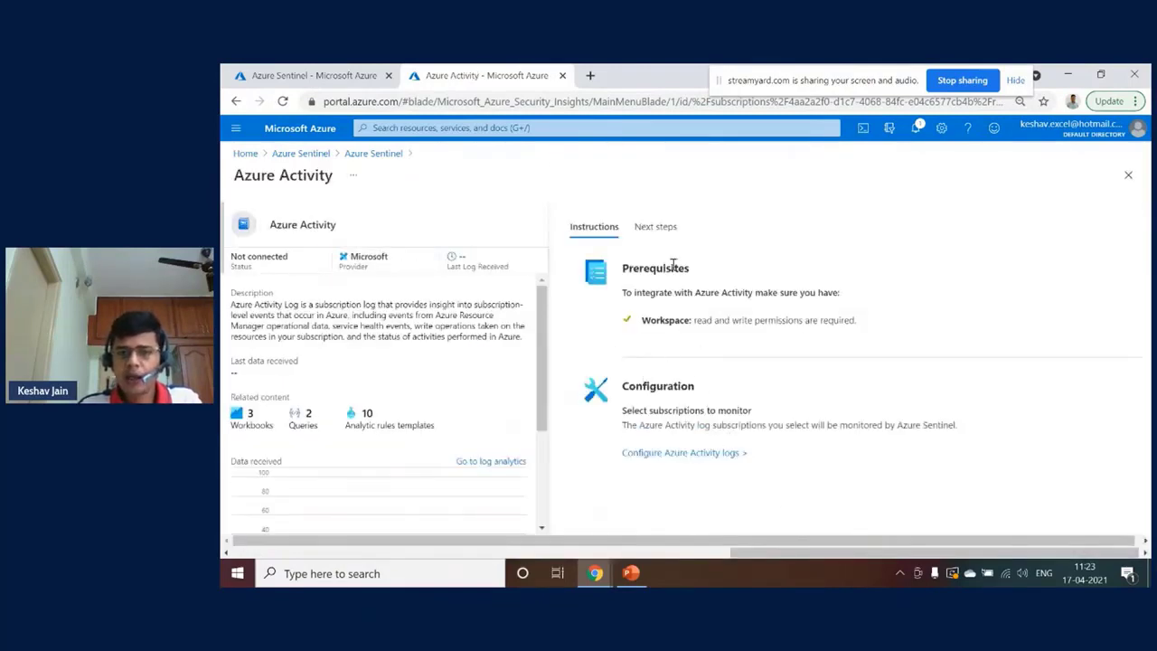
Step: Connect the Visual Studio Enterprise subscription's activity log to the workspace and return to the data connectors list
left_click(701, 452)
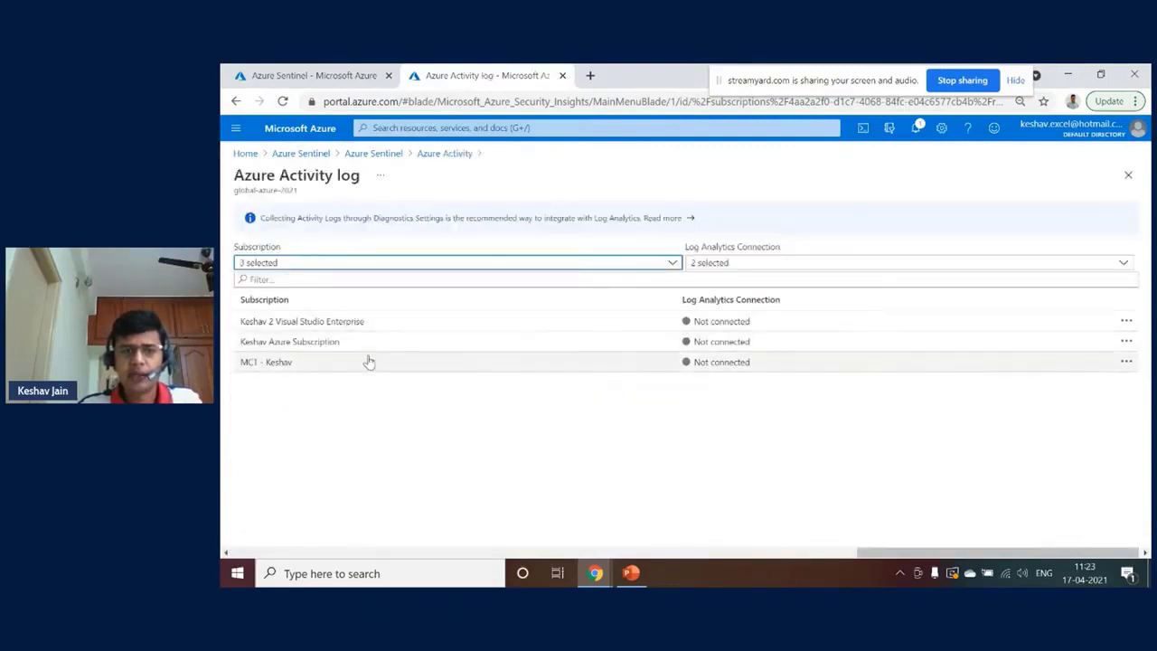
left_click(773, 331)
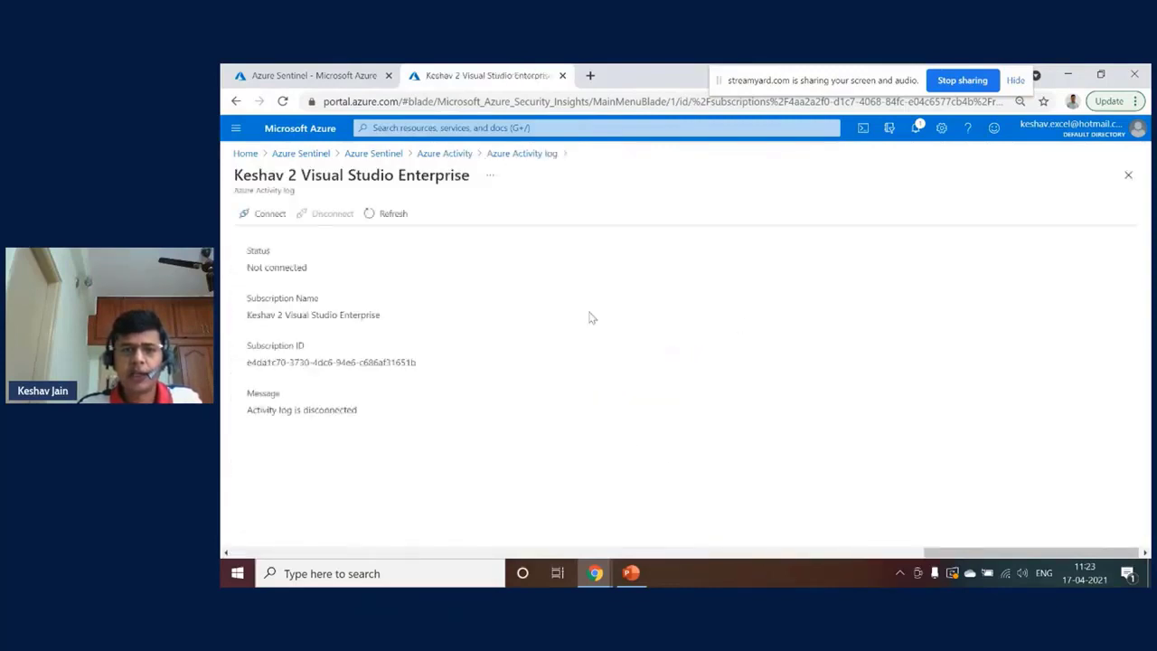
left_click(282, 222)
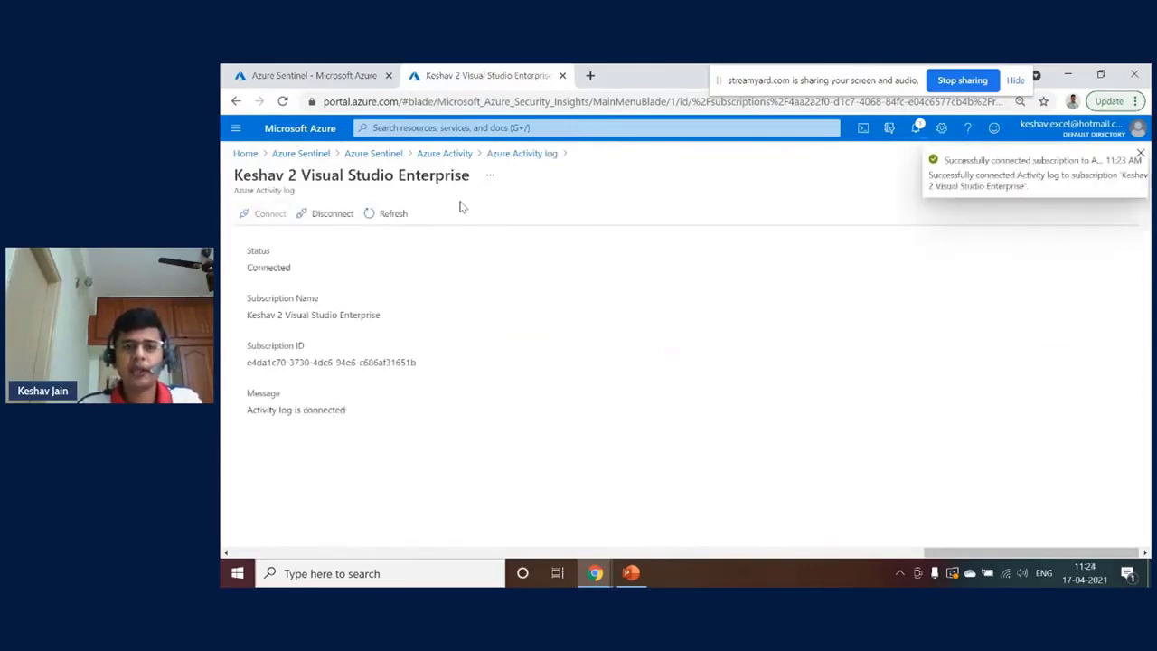
left_click(445, 153)
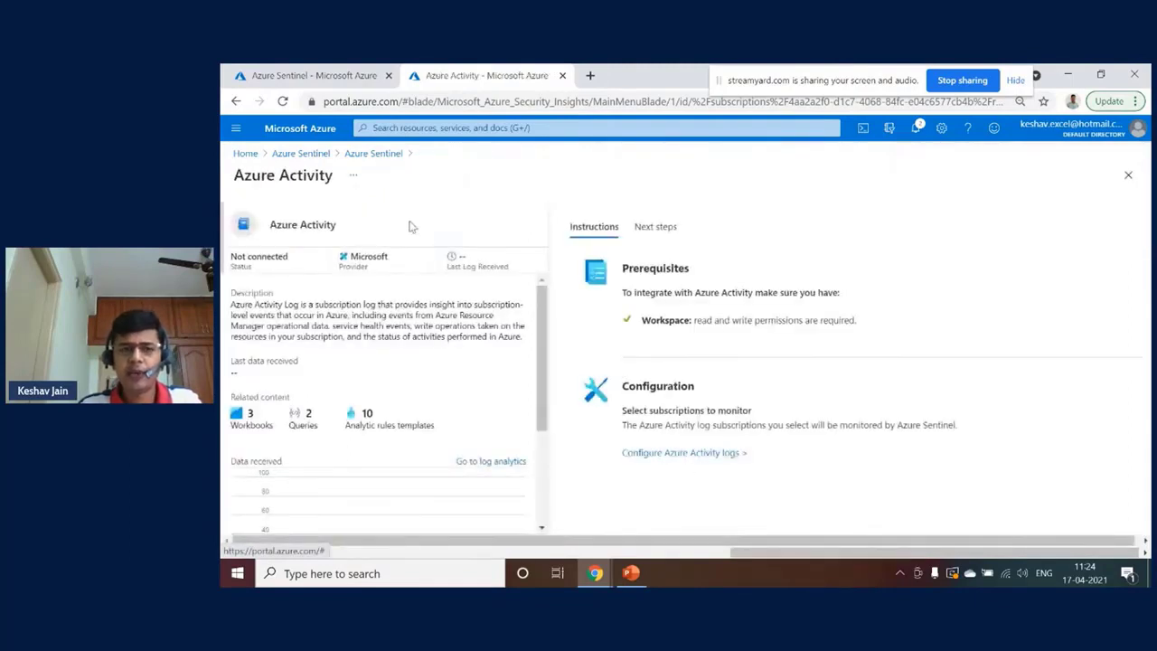
left_click(374, 154)
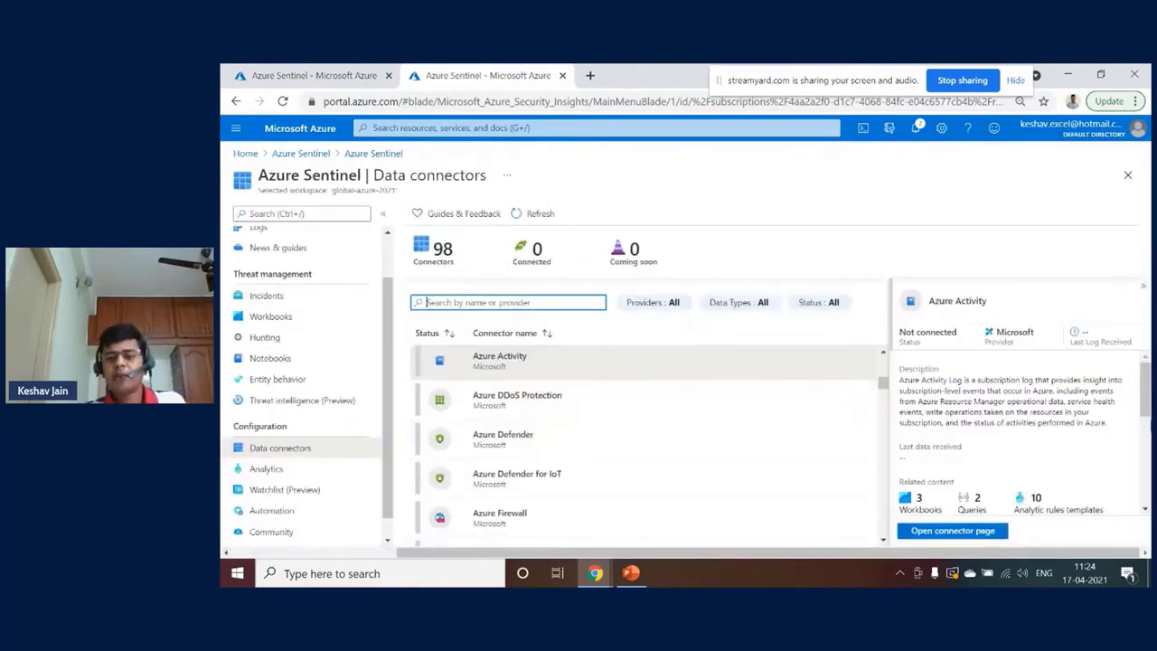
Step: Search the data connectors for "defender" and open the Microsoft 365 Defender (Preview) connector page
left_click(1142, 287)
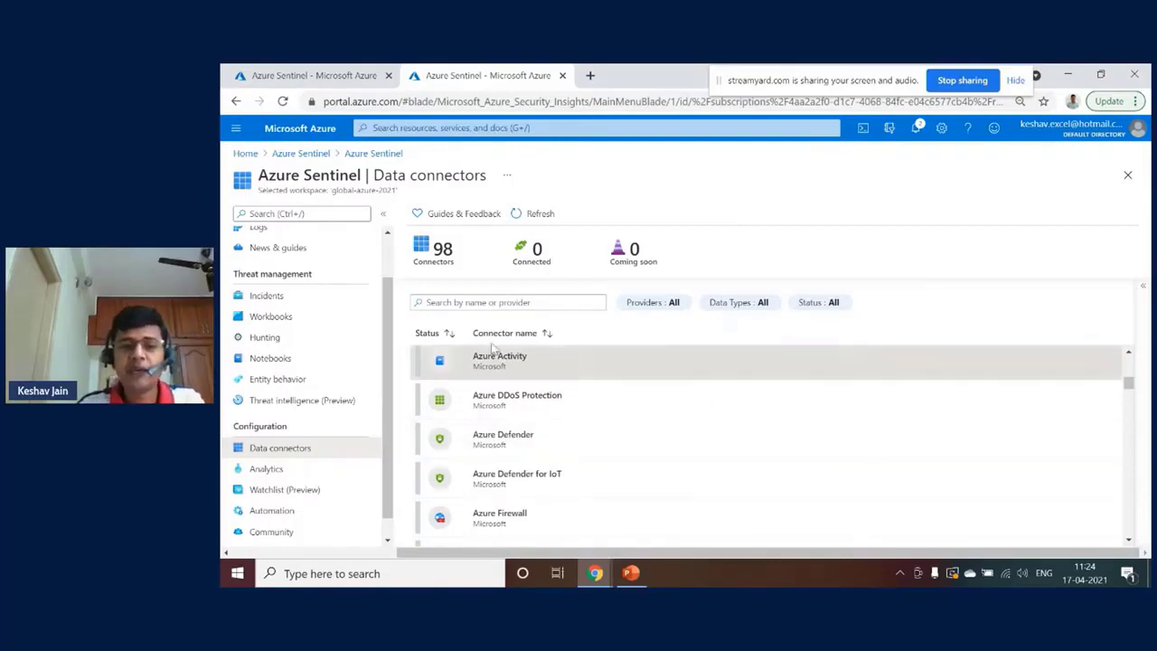
left_click(494, 306)
type("d")
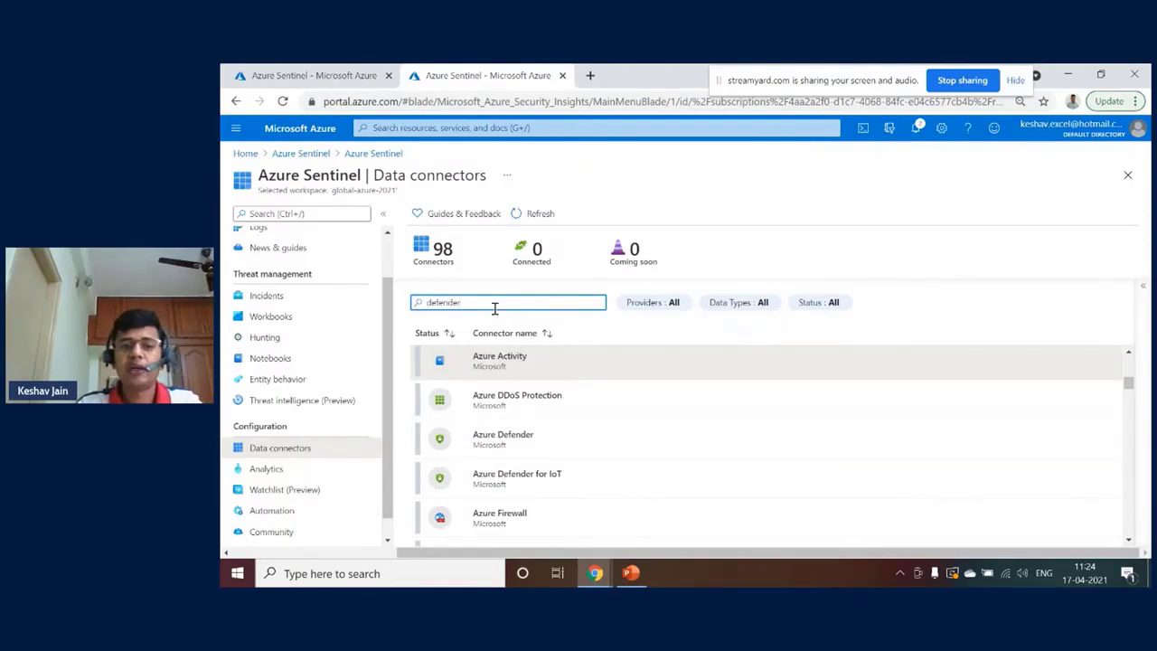
type("efender")
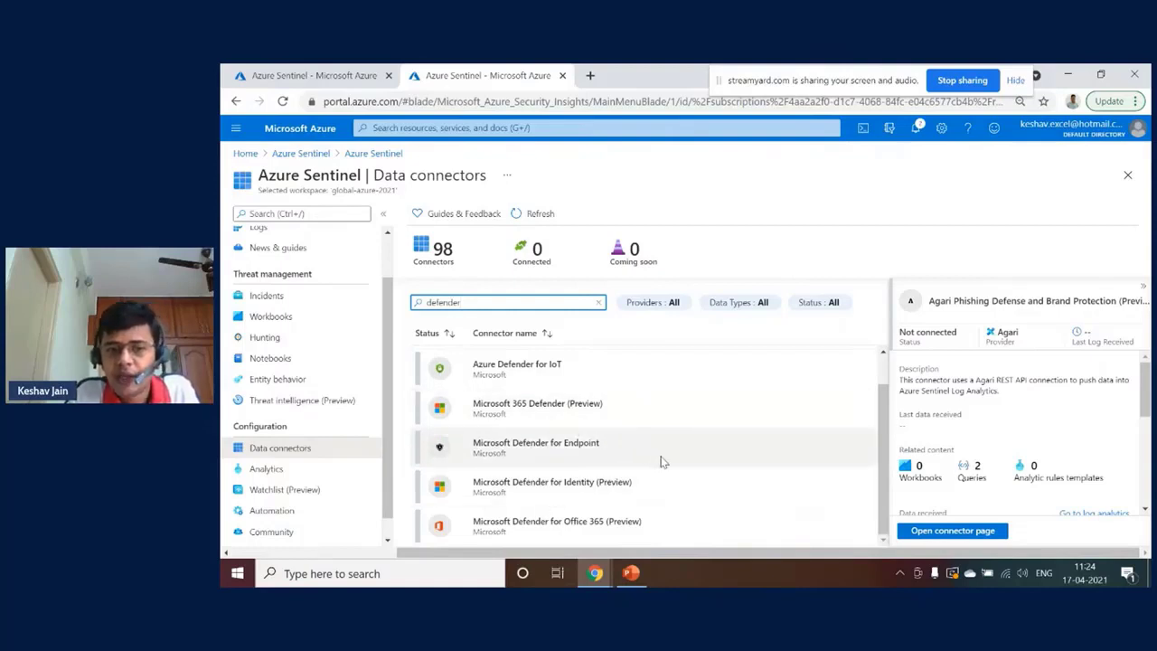
left_click(562, 417)
left_click(562, 418)
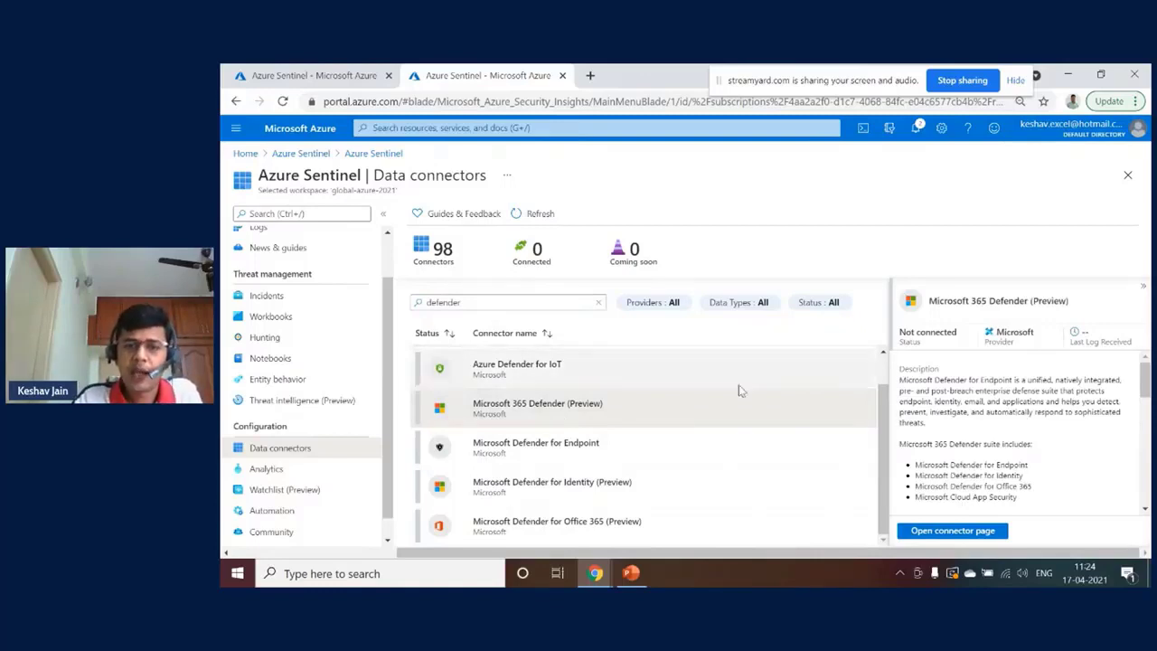
left_click(949, 531)
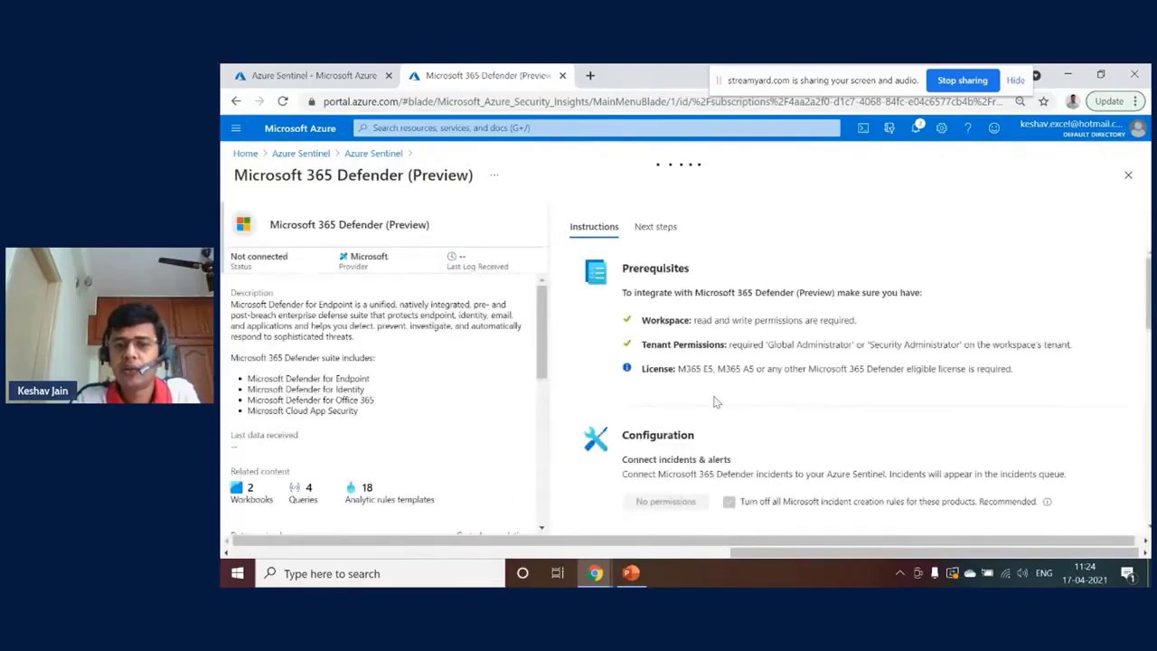
Step: Select all Microsoft Defender for Endpoint event types, from DeviceInfo to DeviceFileCertificateInfo, under the connector's event configuration
scroll(706, 411, "down", 1)
scroll(706, 419, "down", 1)
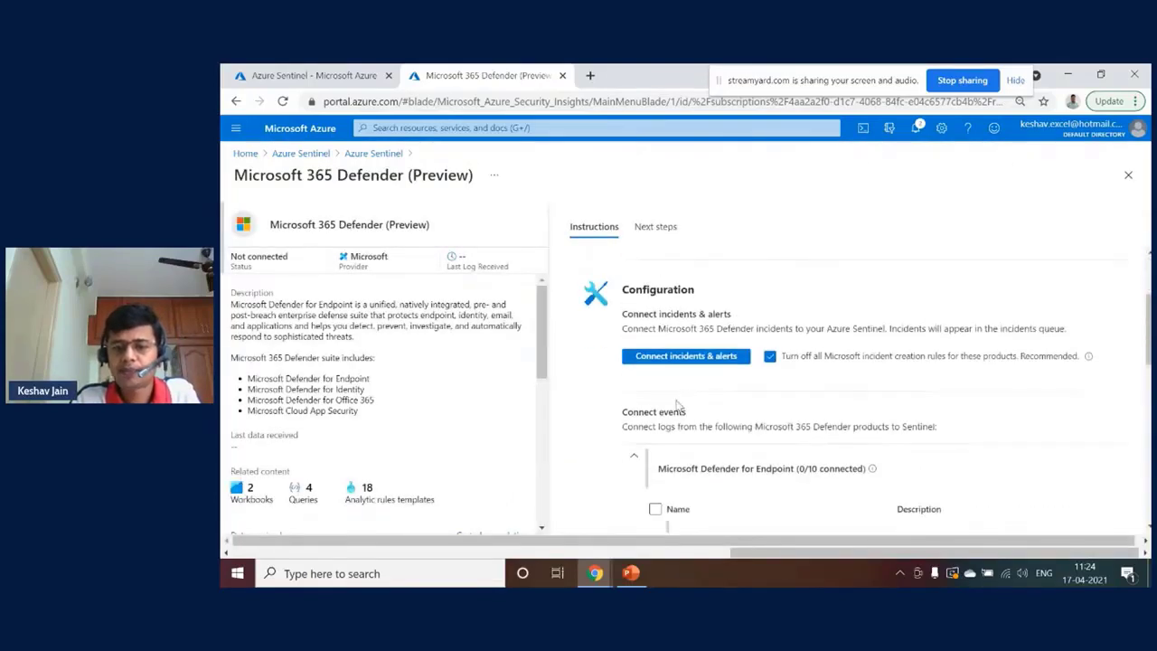
scroll(676, 397, "up", 2)
scroll(669, 392, "down", 2)
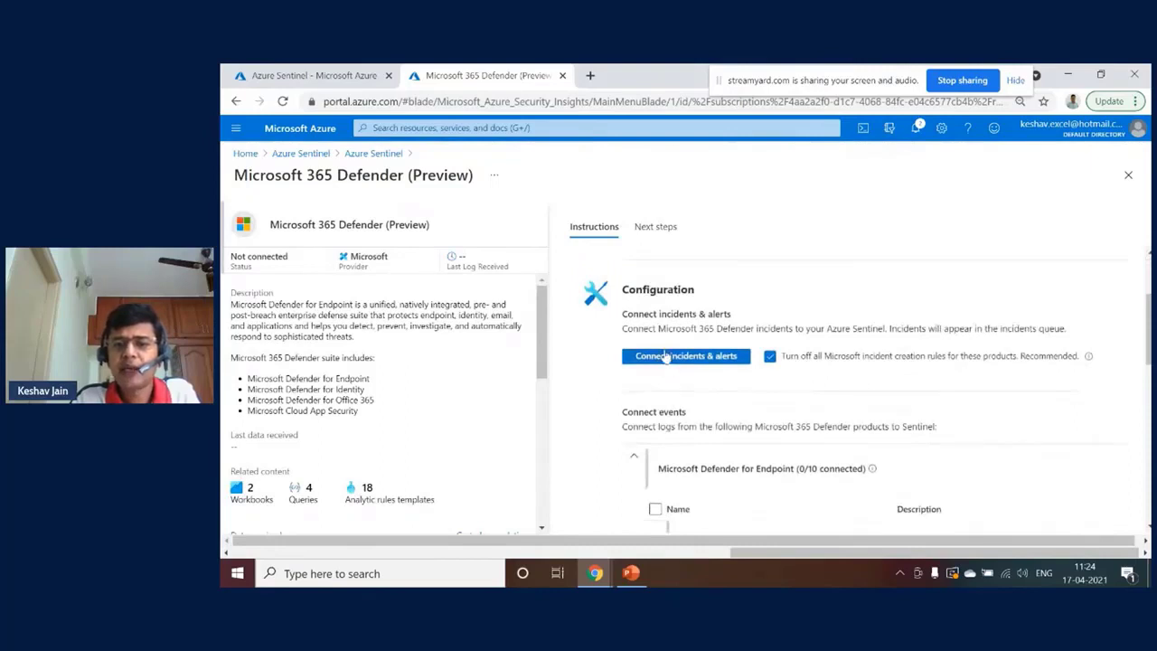
scroll(667, 376, "down", 2)
left_click(655, 363)
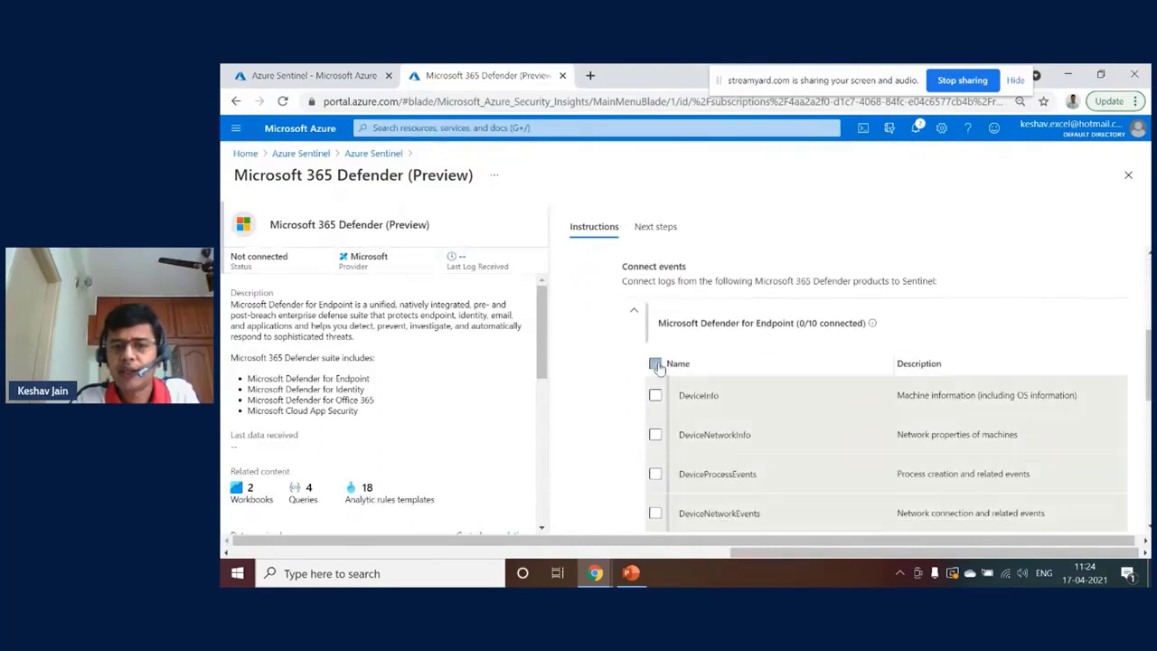
scroll(730, 374, "down", 2)
scroll(823, 352, "down", 1)
scroll(804, 344, "down", 5)
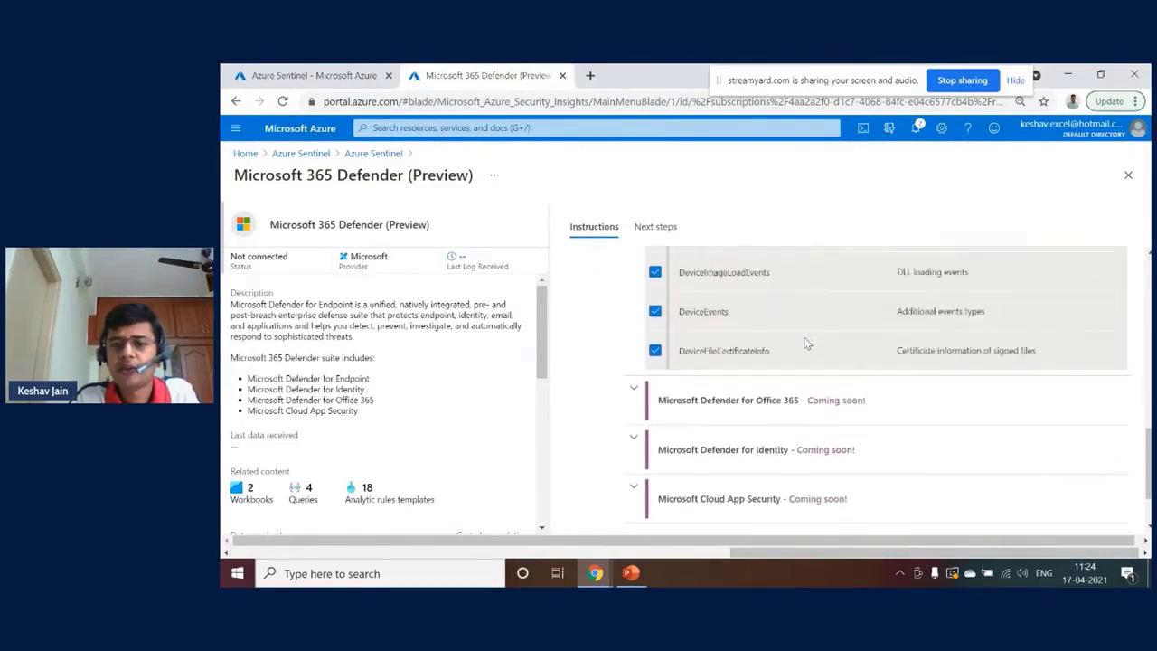
scroll(689, 400, "up", 4)
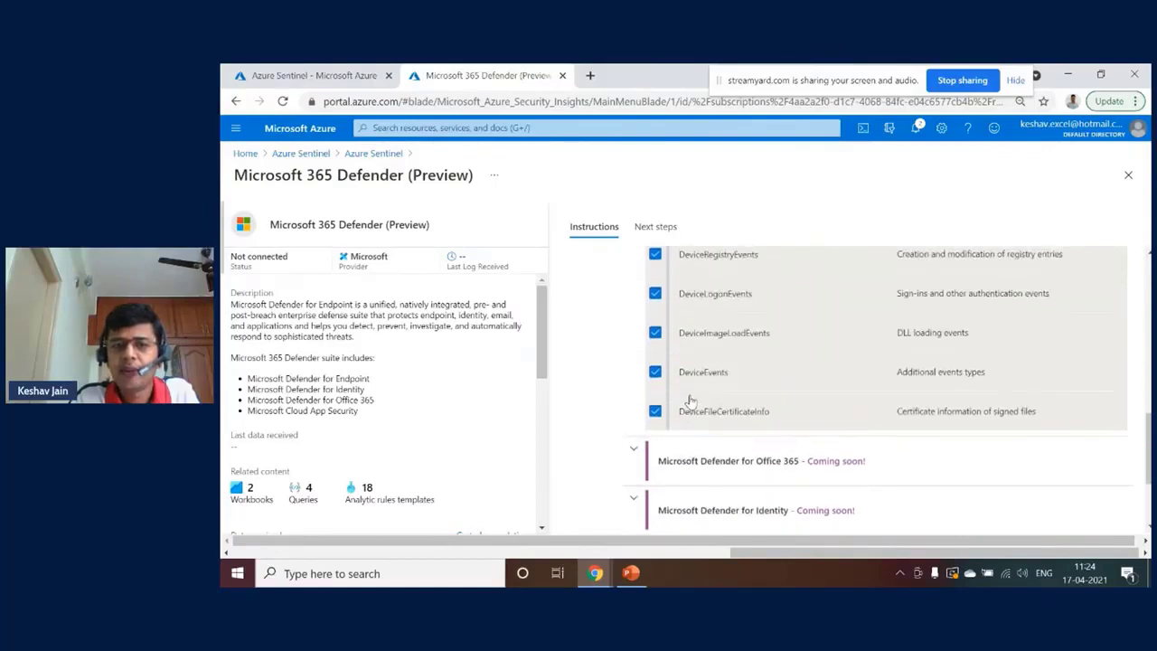
scroll(689, 400, "down", 4)
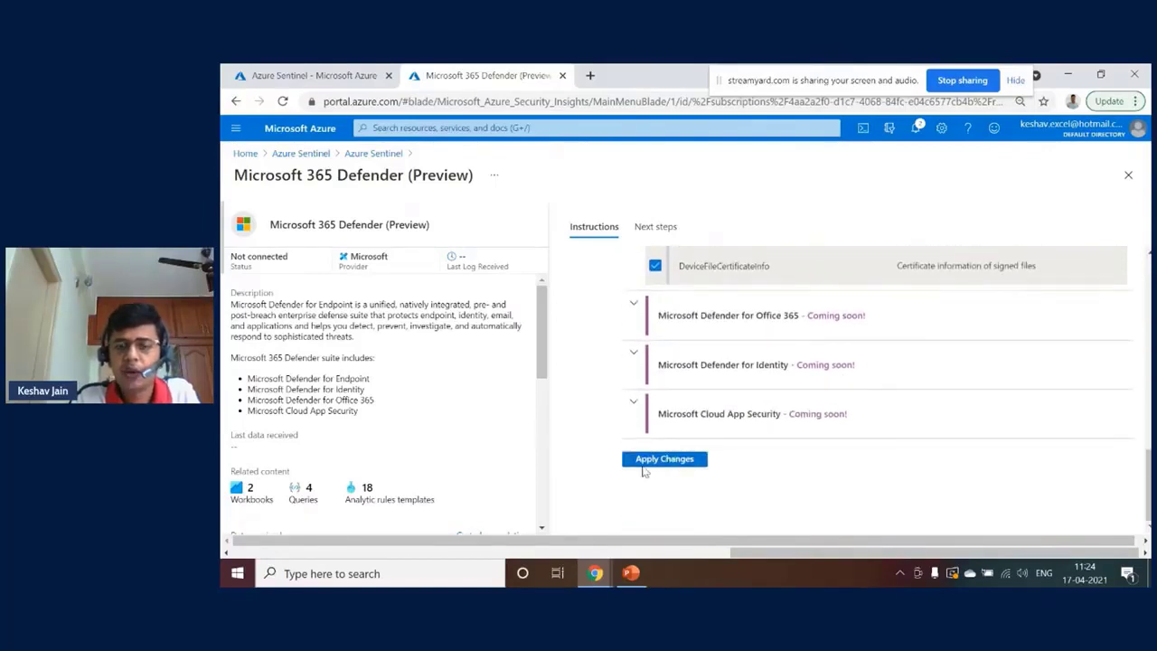
scroll(666, 416, "up", 10)
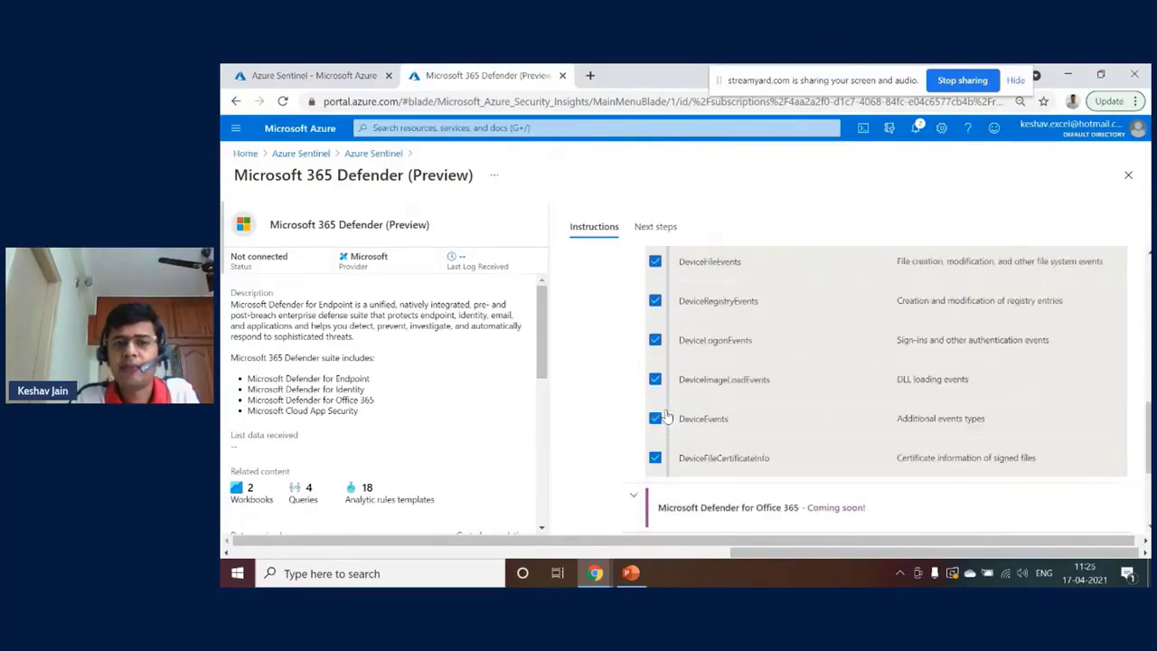
Step: Review the Microsoft 365 Defender connector's recommended workbooks and query samples
left_click(669, 233)
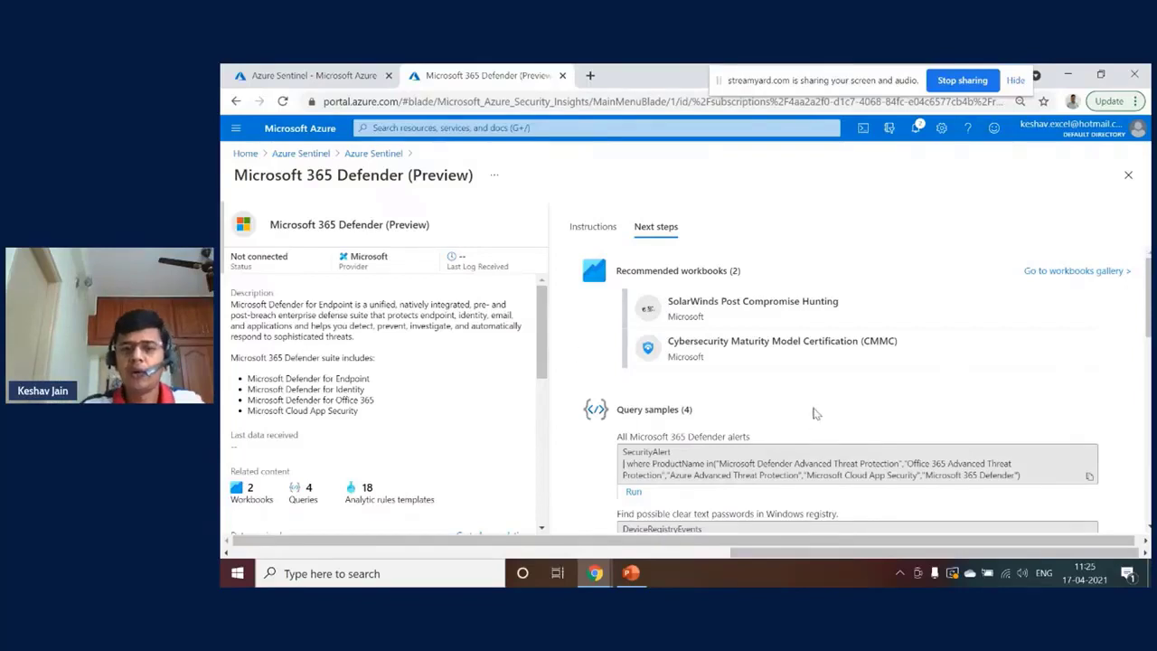
scroll(818, 411, "down", 3)
scroll(817, 411, "down", 10)
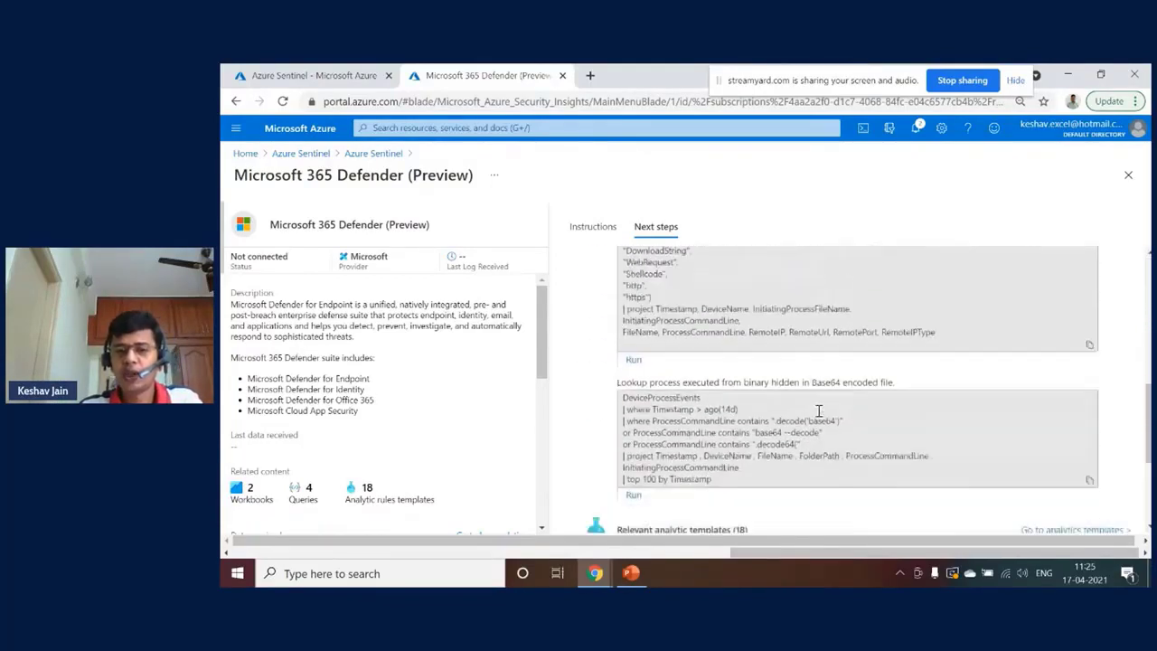
scroll(839, 430, "up", 5)
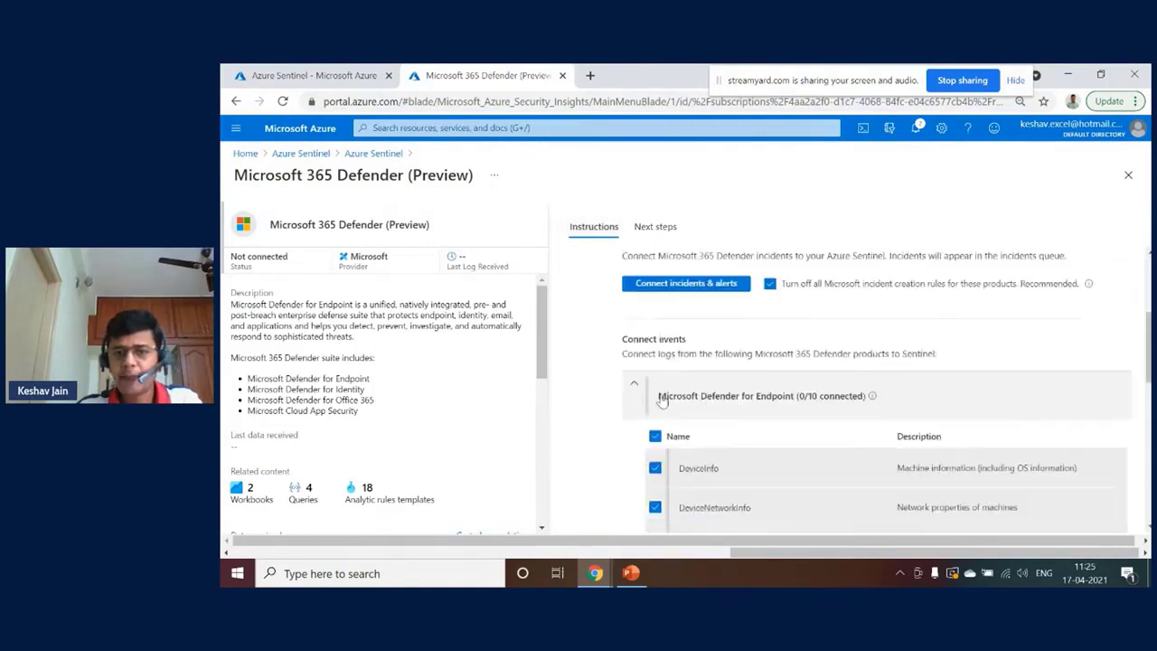
Step: Apply the selected Defender for Endpoint event changes and return to the data connectors list
scroll(669, 416, "down", 10)
left_click(655, 461)
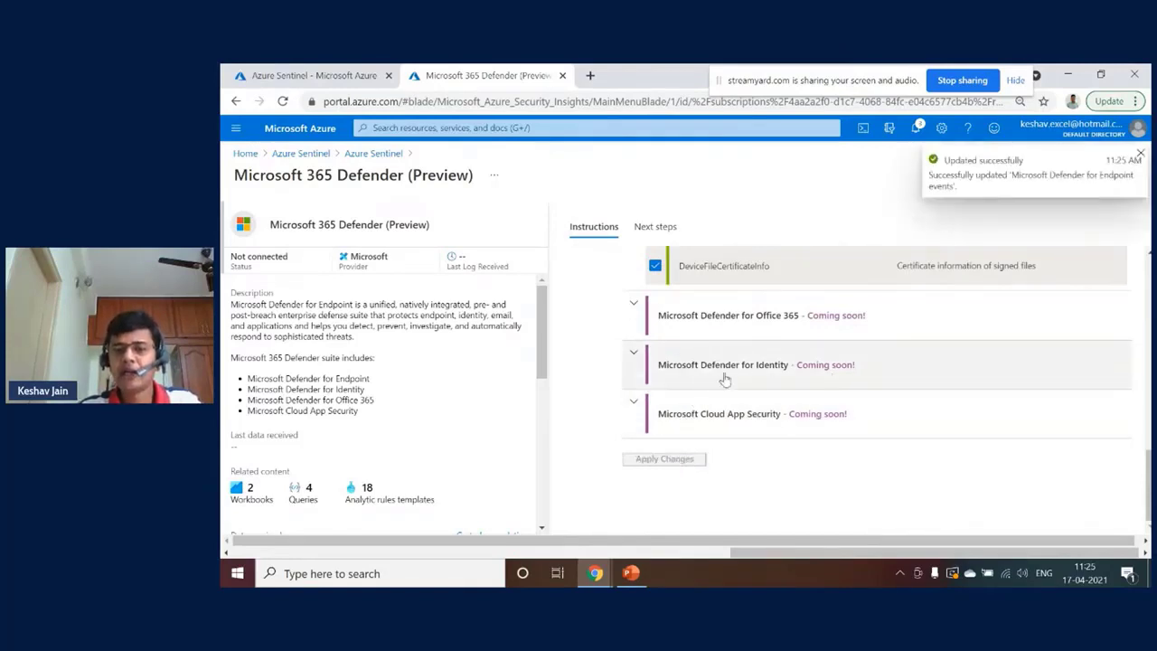
scroll(725, 400, "up", 1)
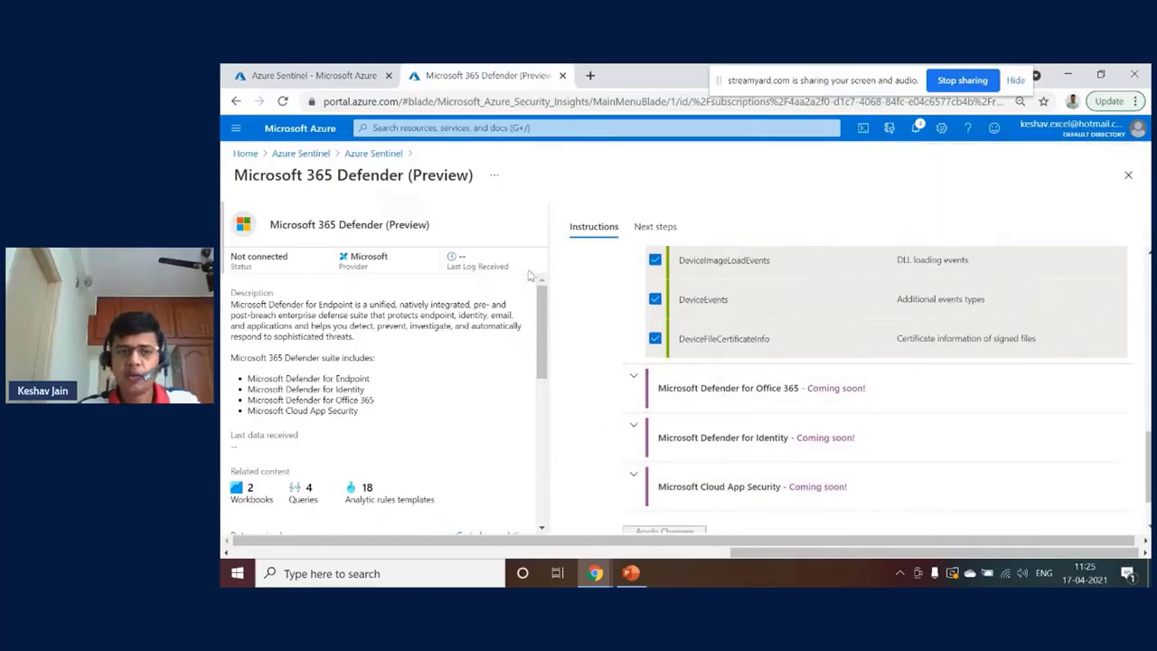
left_click(384, 154)
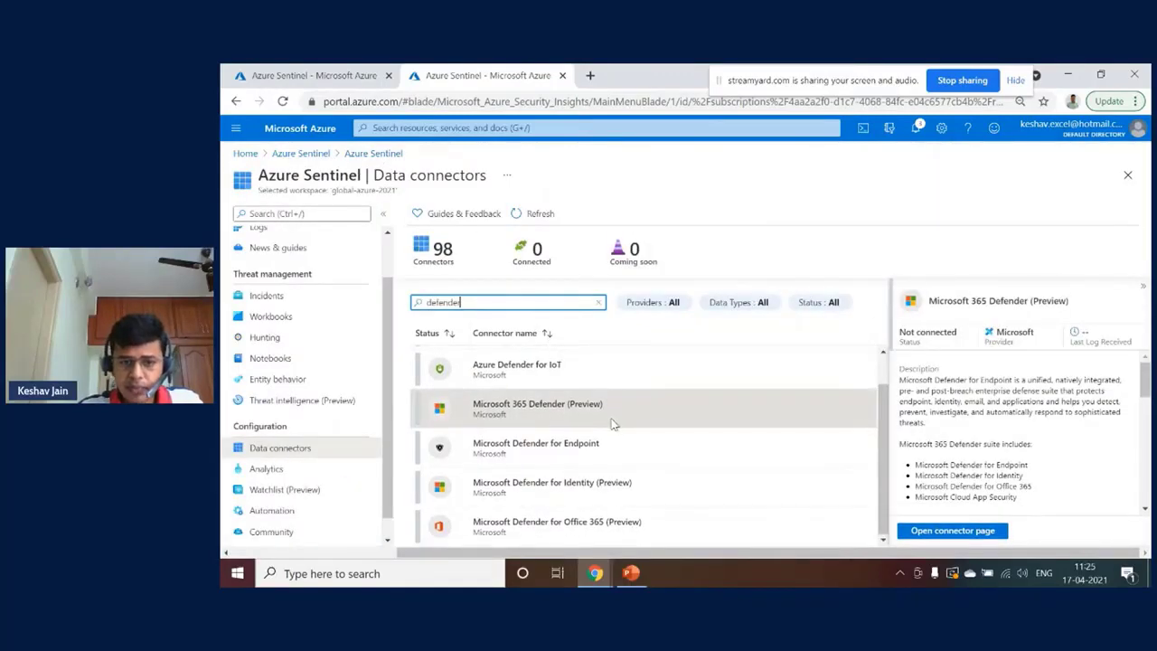
Step: Clear the "defender" filter, browse the full connector list and search it for "firewall"
scroll(612, 421, "up", 1)
scroll(633, 401, "down", 1)
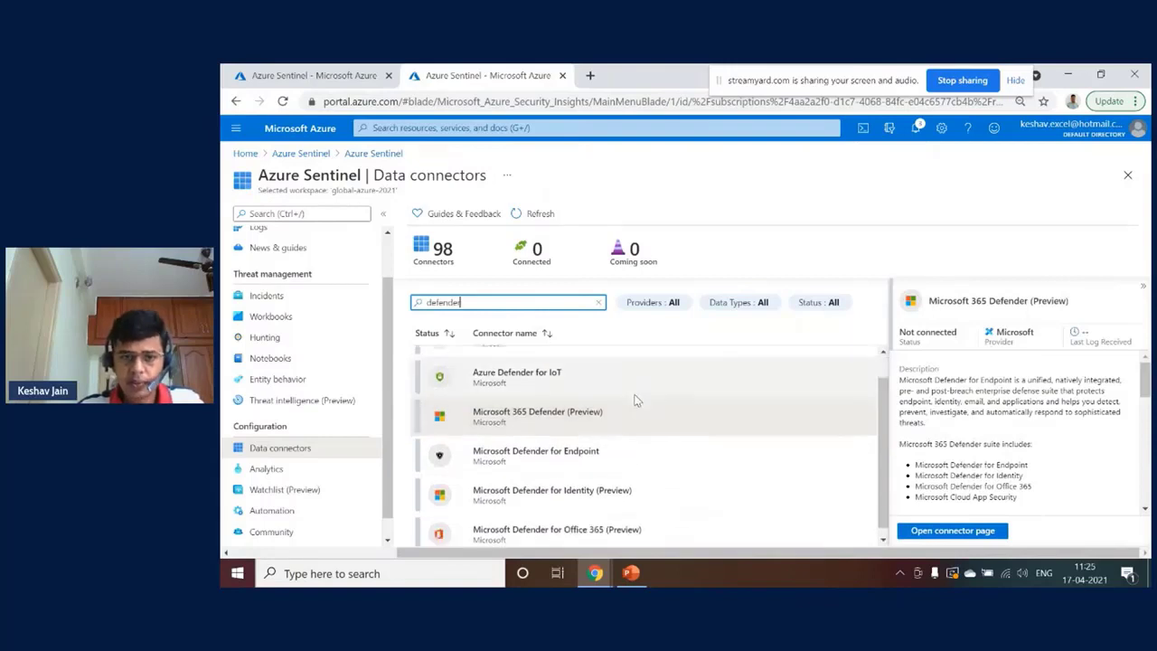
key("ctrl+a")
key("BackSpace")
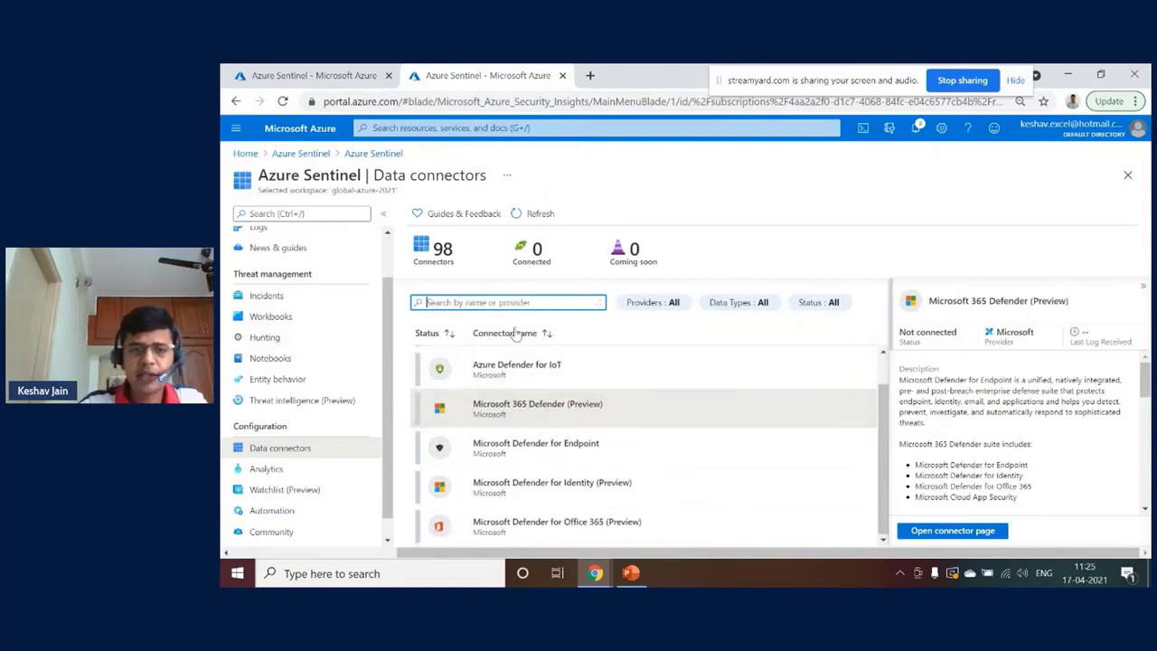
scroll(547, 423, "down", 3)
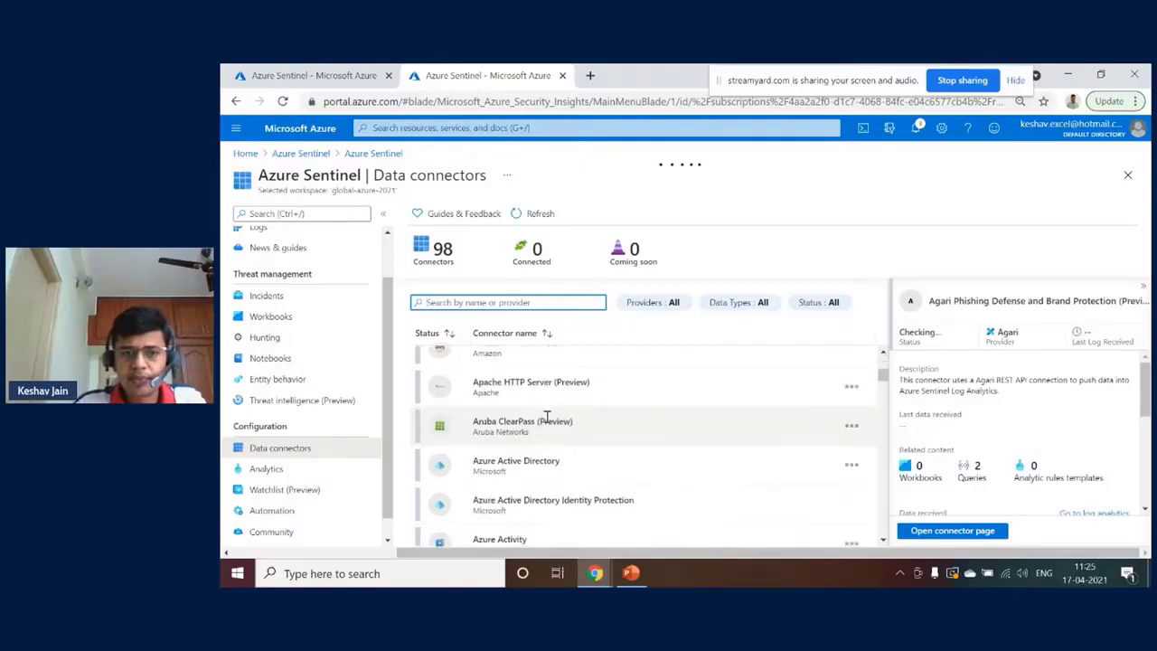
type("firewall")
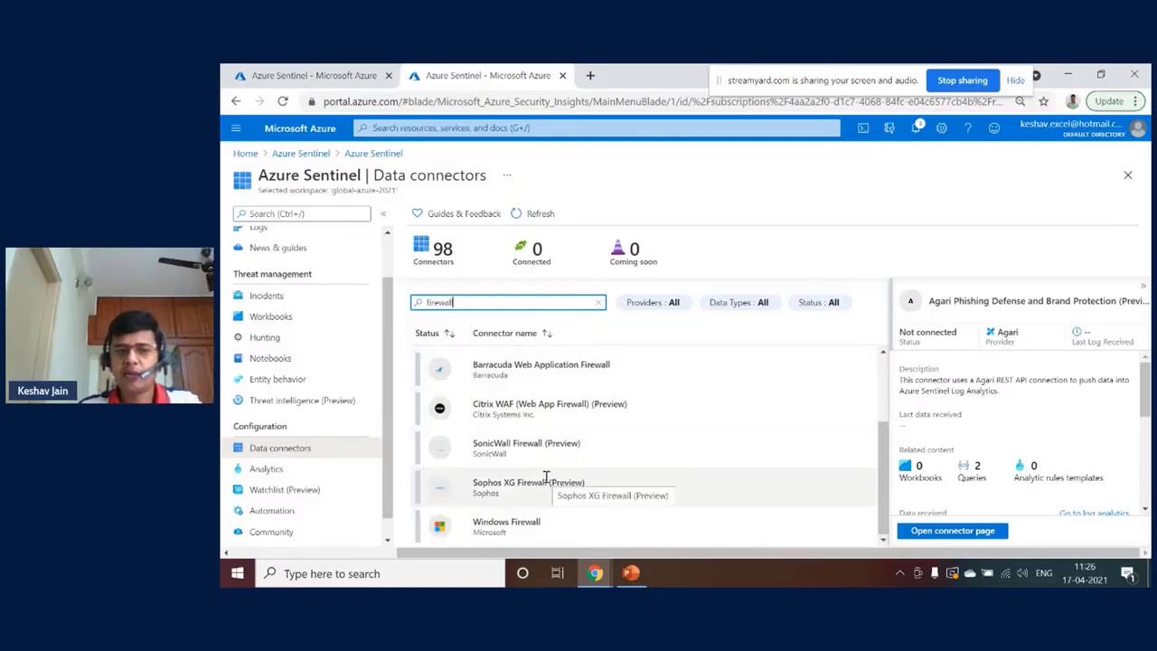
Step: Search the connectors for "sys", open the Syslog connector page and view its Linux agent configuration instructions
key("ctrl+a")
type("s")
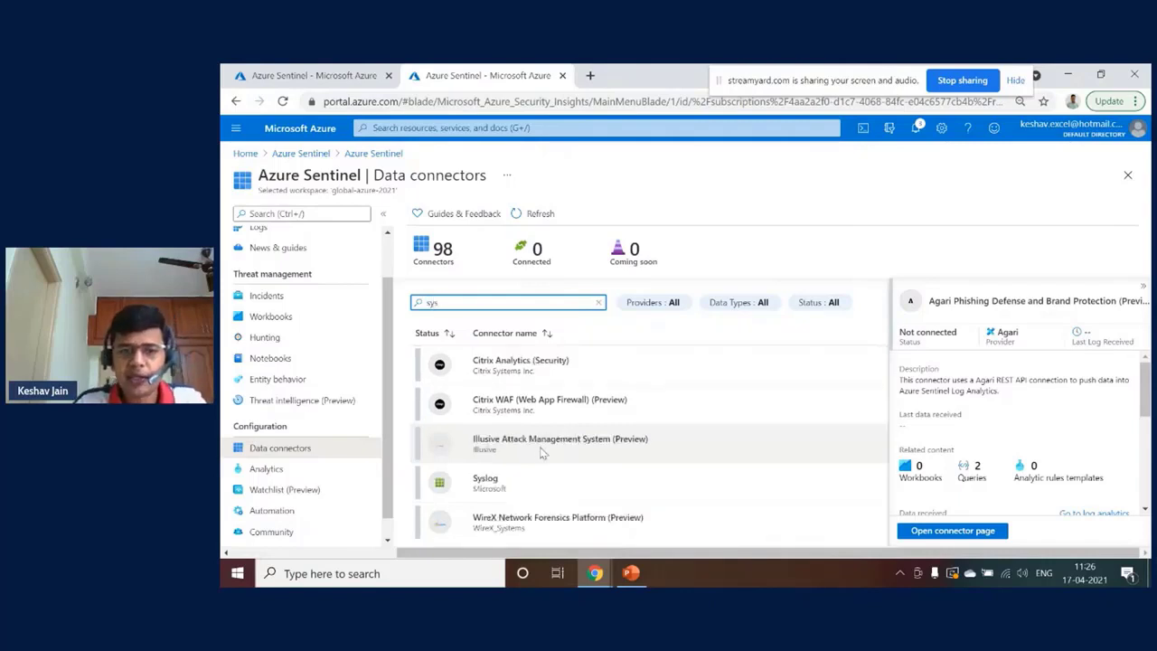
left_click(506, 482)
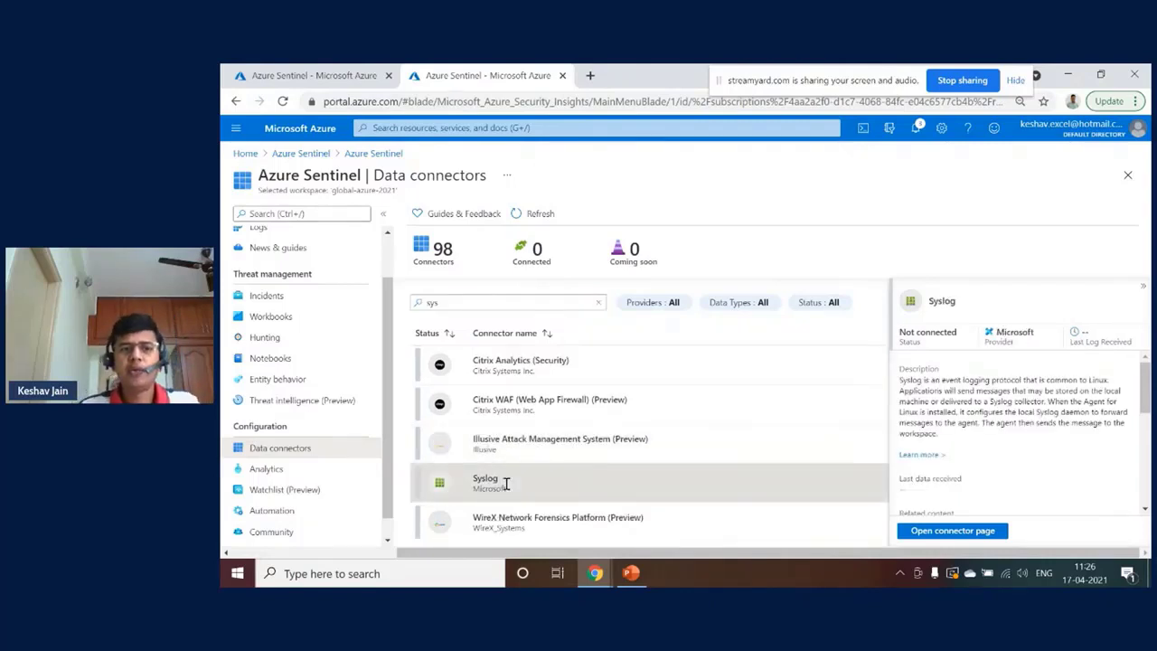
left_click(953, 531)
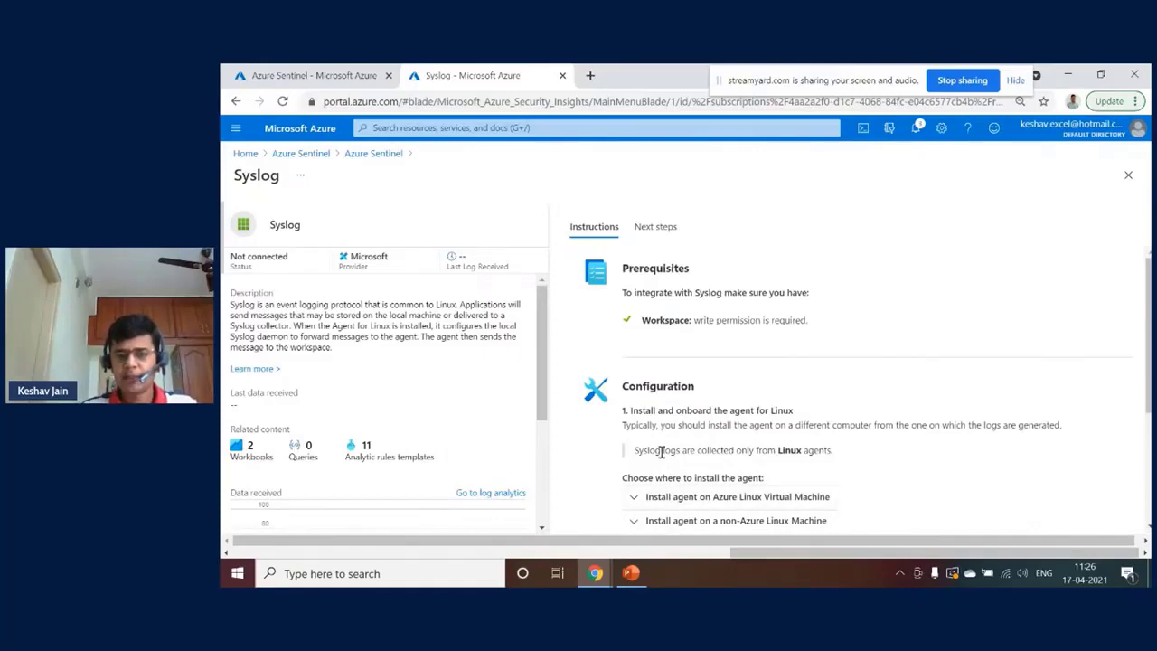
scroll(662, 452, "down", 1)
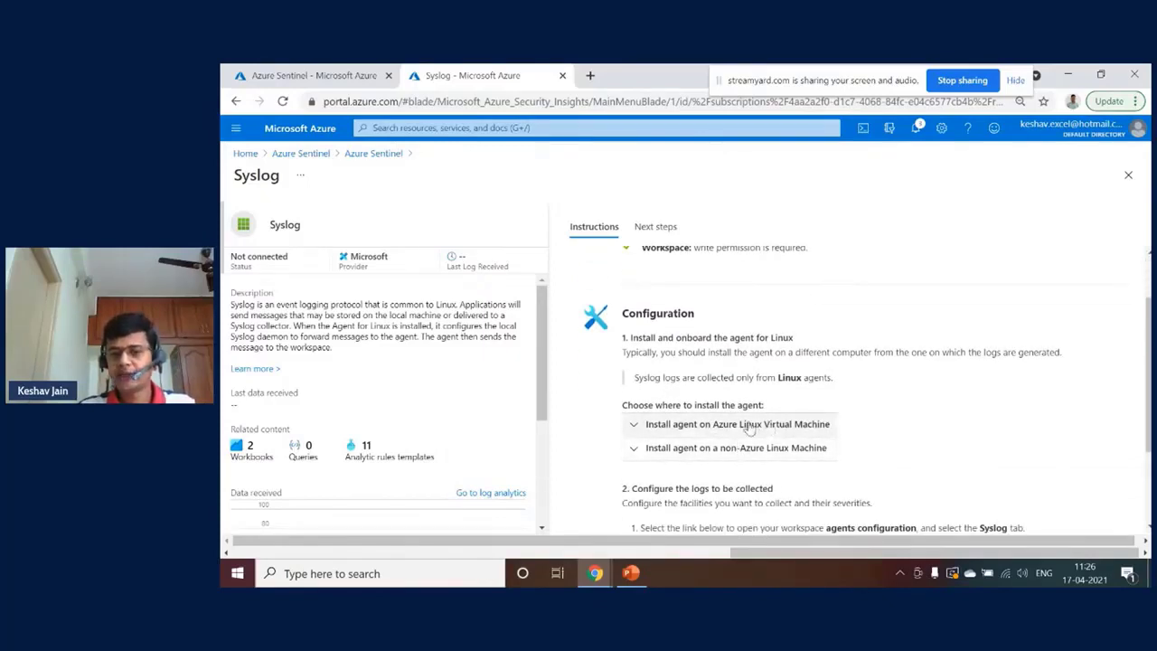
Step: Review the Azure Linux virtual machine agent instructions and open the workspace agents configuration for Syslog
left_click(748, 427)
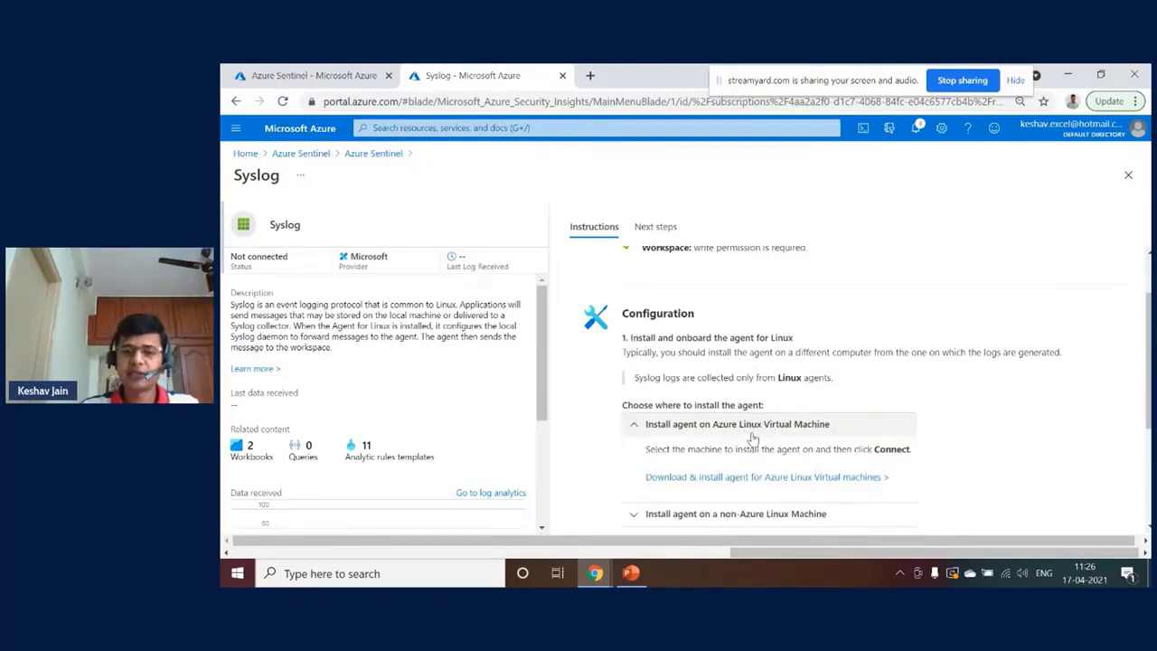
scroll(752, 437, "down", 3)
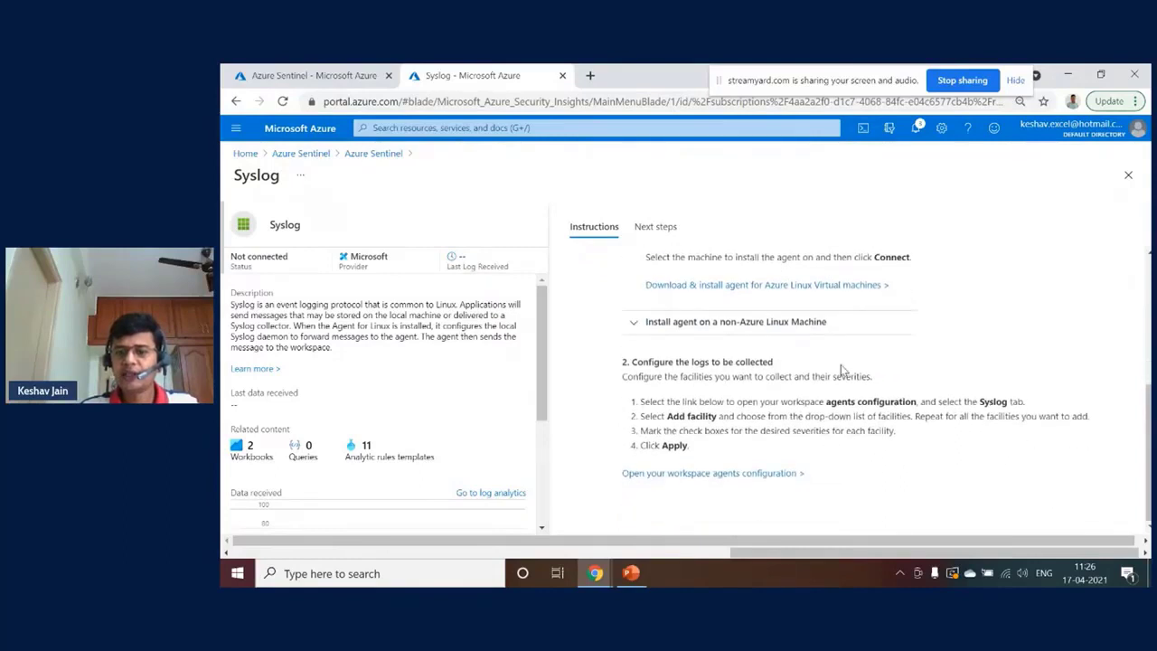
scroll(723, 340, "up", 2)
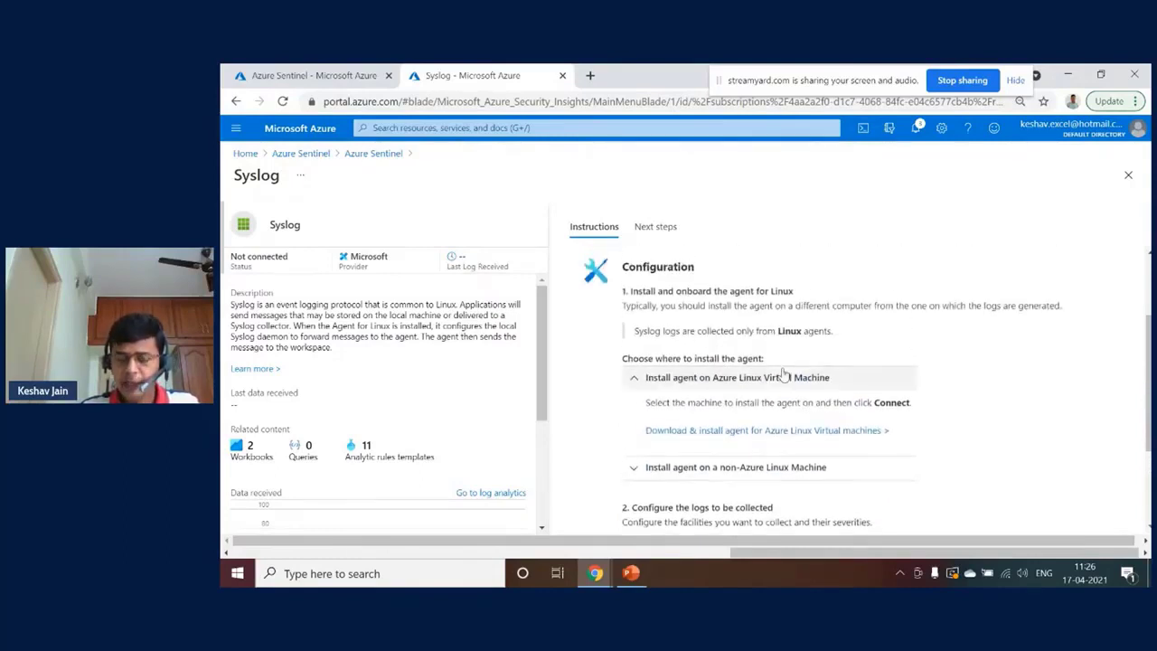
scroll(783, 375, "down", 2)
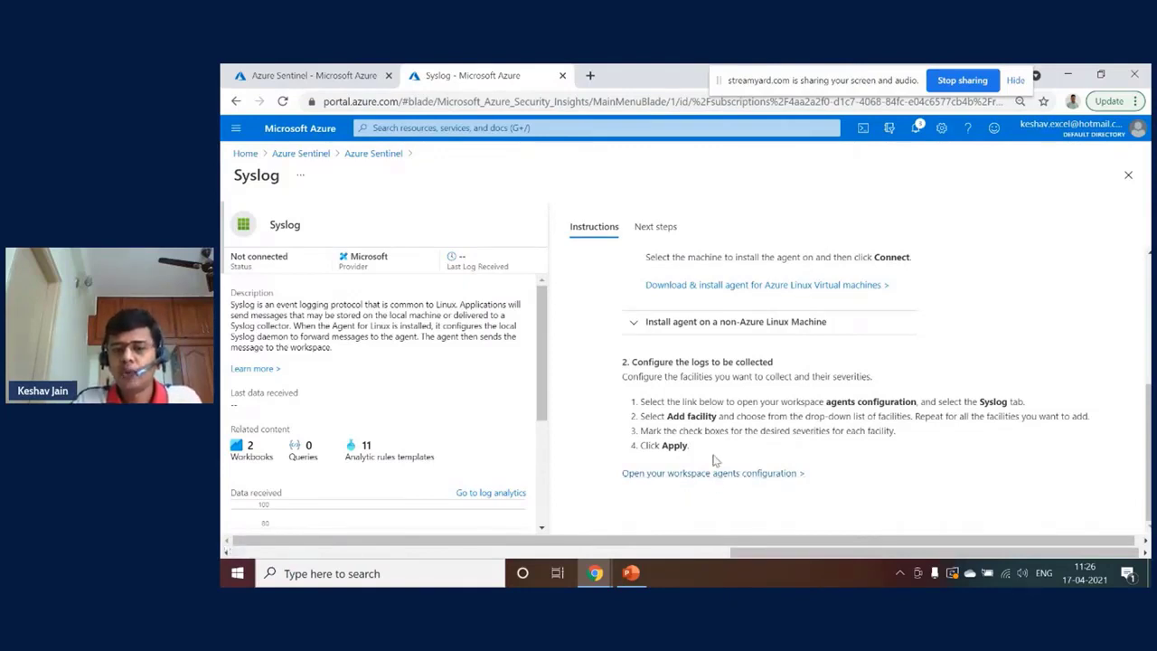
left_click(669, 475)
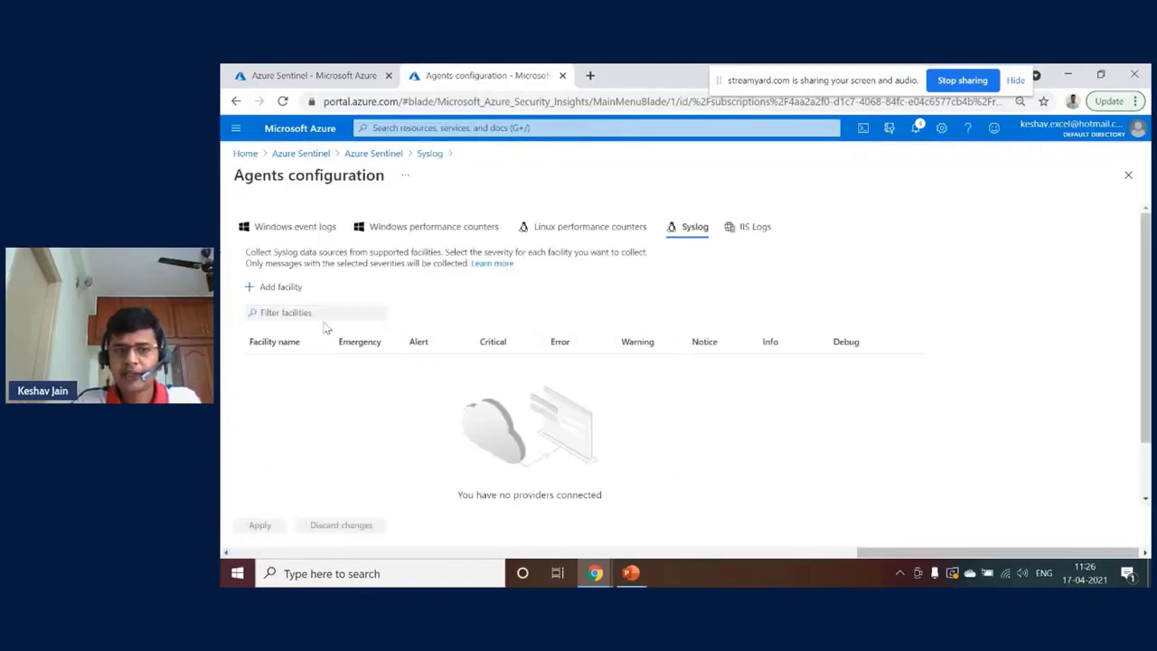
Step: Add the auth and local0 facilities with all severities to the Syslog collection, filtering the facilities by "local"
left_click(291, 286)
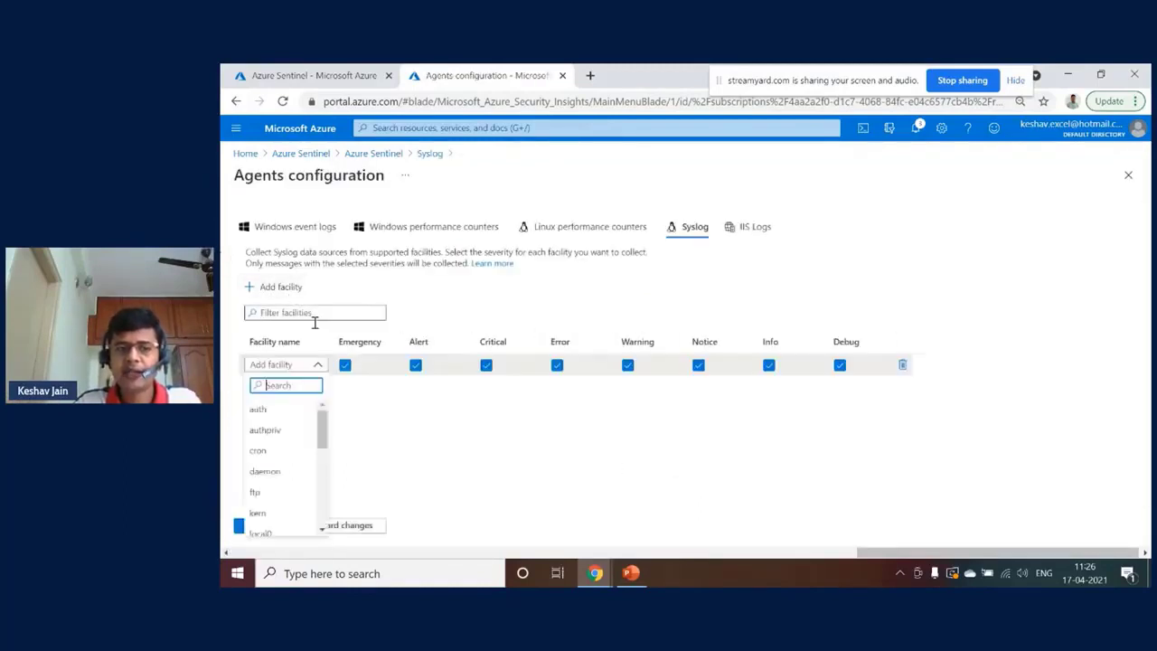
left_click(302, 411)
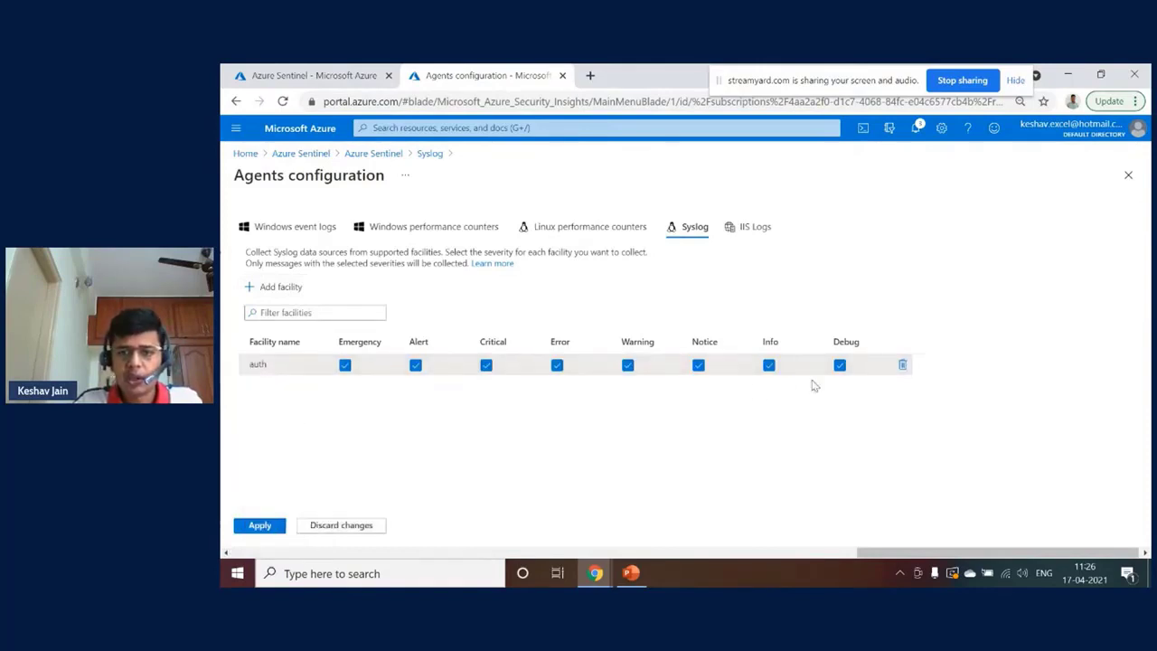
left_click(280, 310)
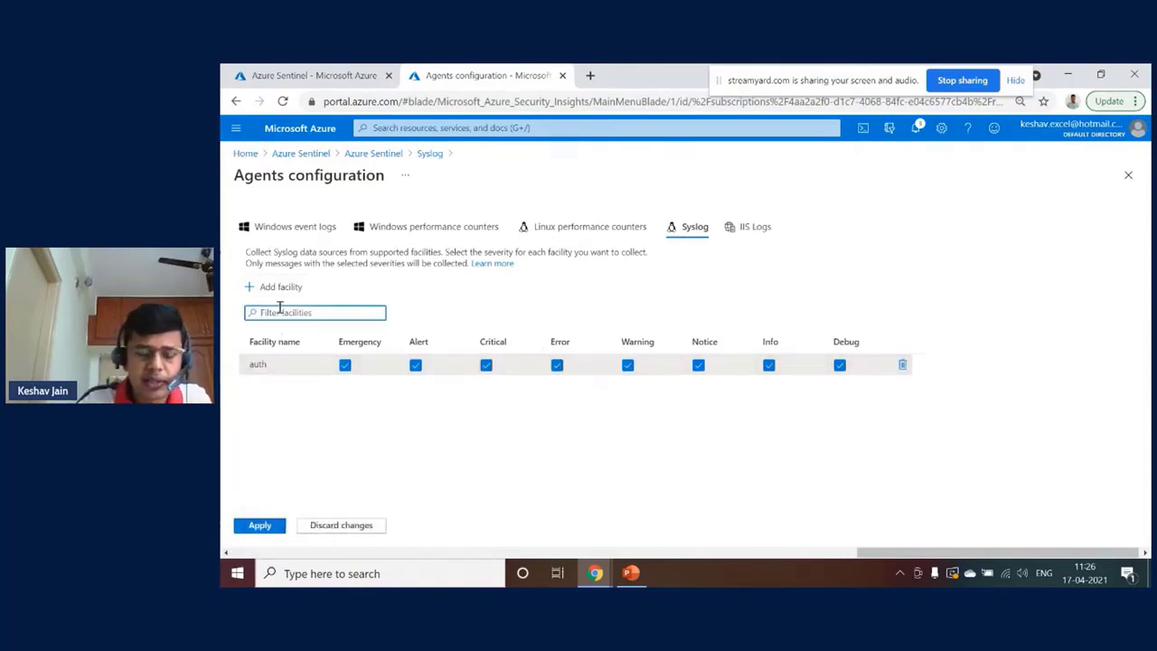
type("local")
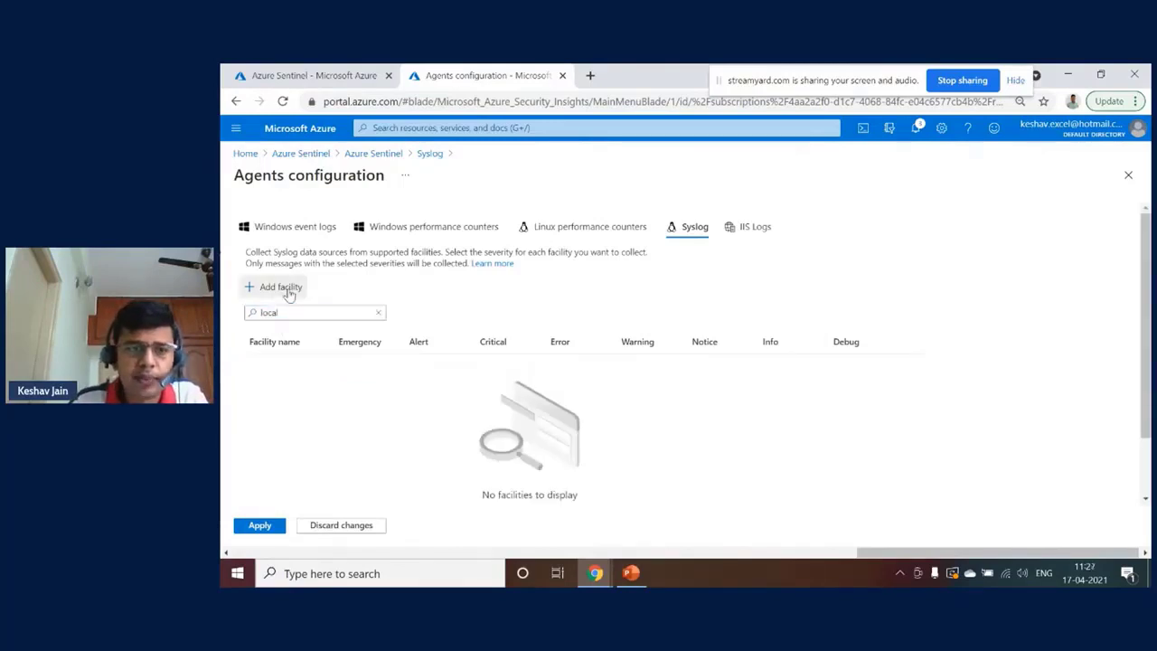
left_click(285, 287)
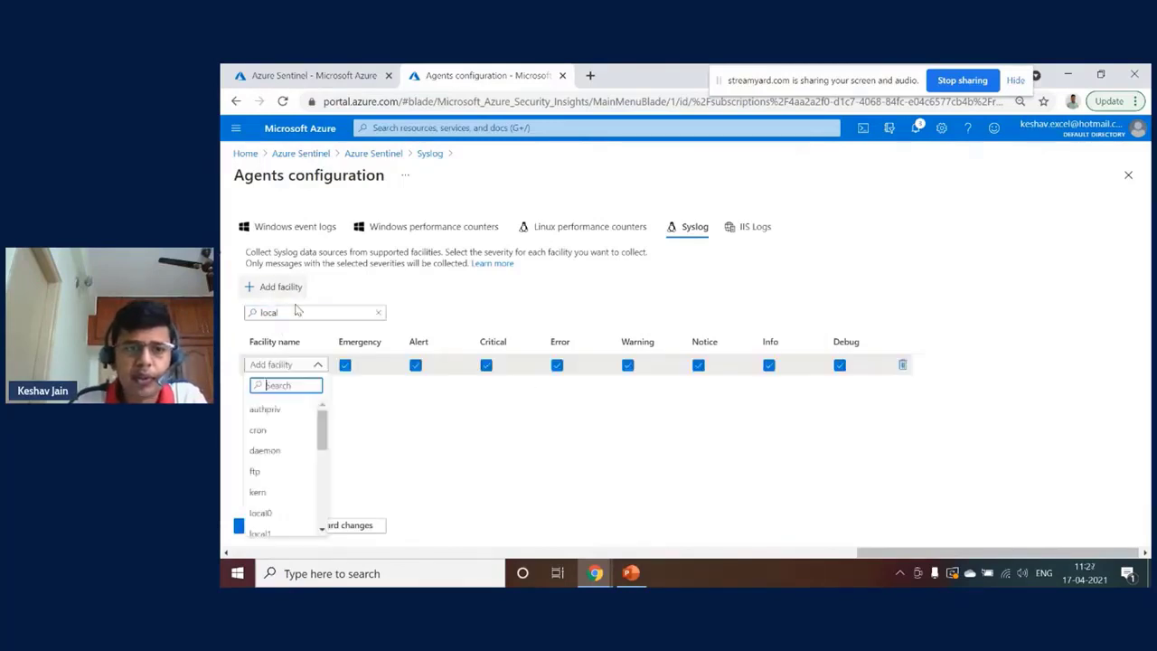
type("local")
left_click(284, 407)
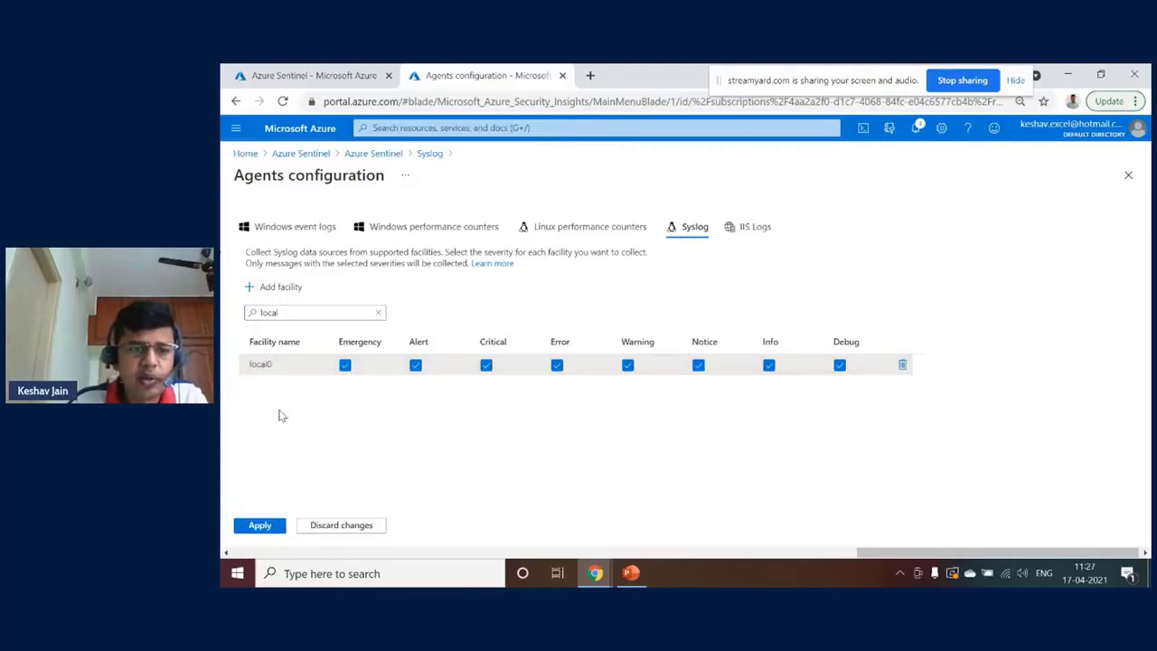
Step: Add the syslog facility with all severities and apply the agents configuration
left_click(269, 289)
scroll(295, 450, "down", 3)
scroll(295, 450, "down", 2)
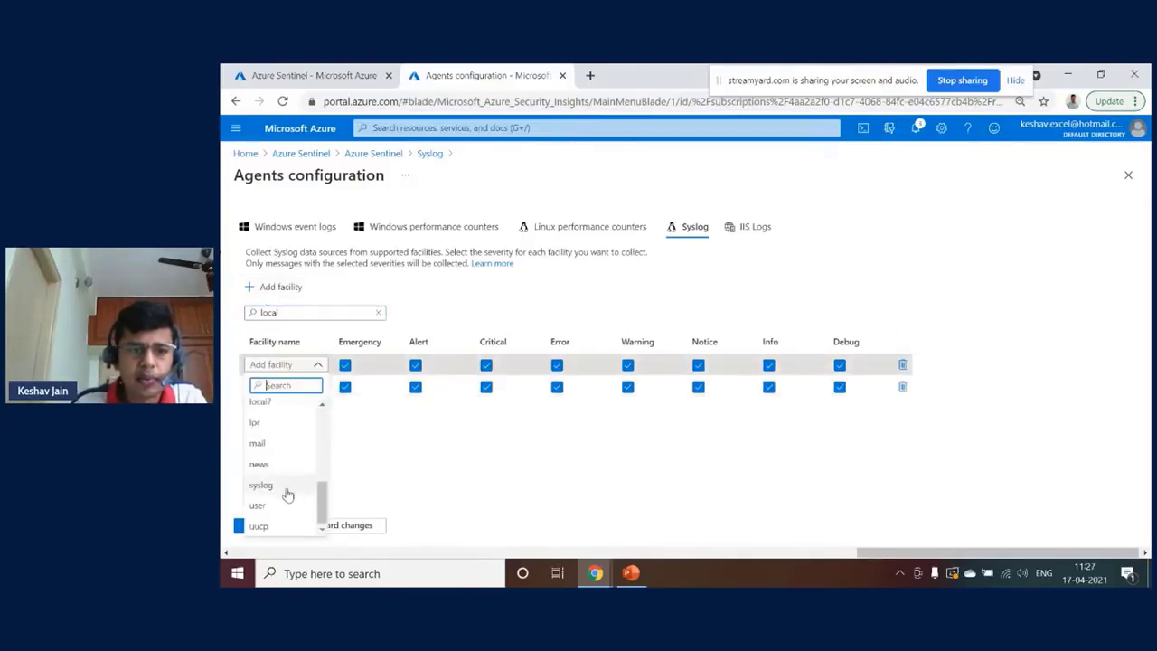
left_click(284, 493)
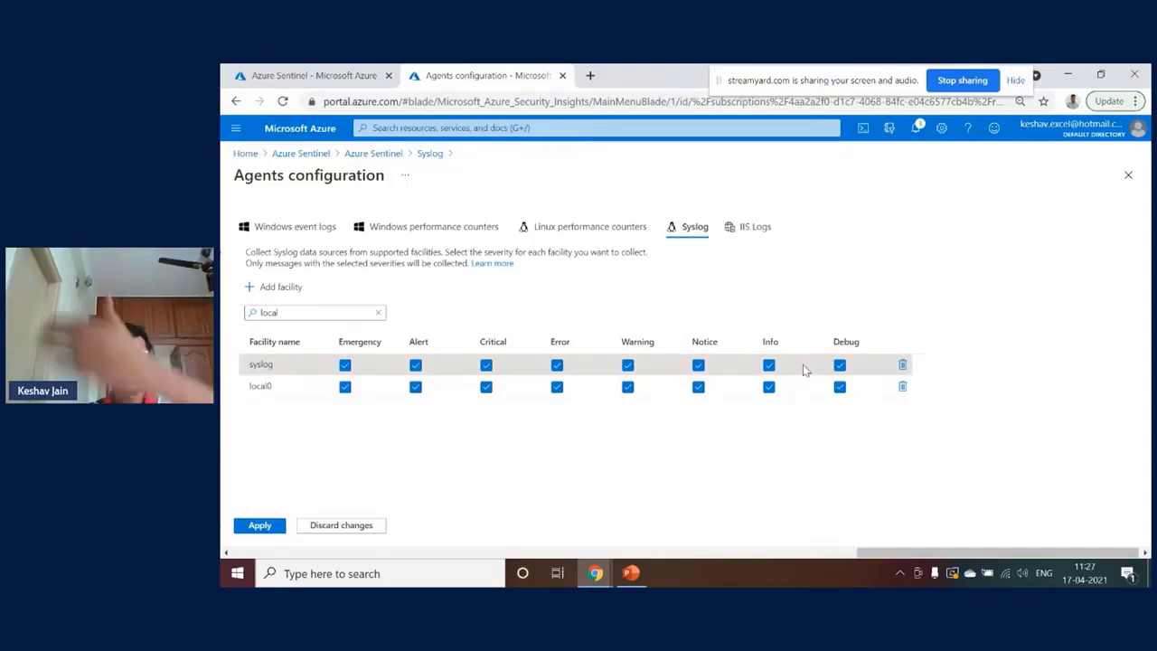
left_click(260, 525)
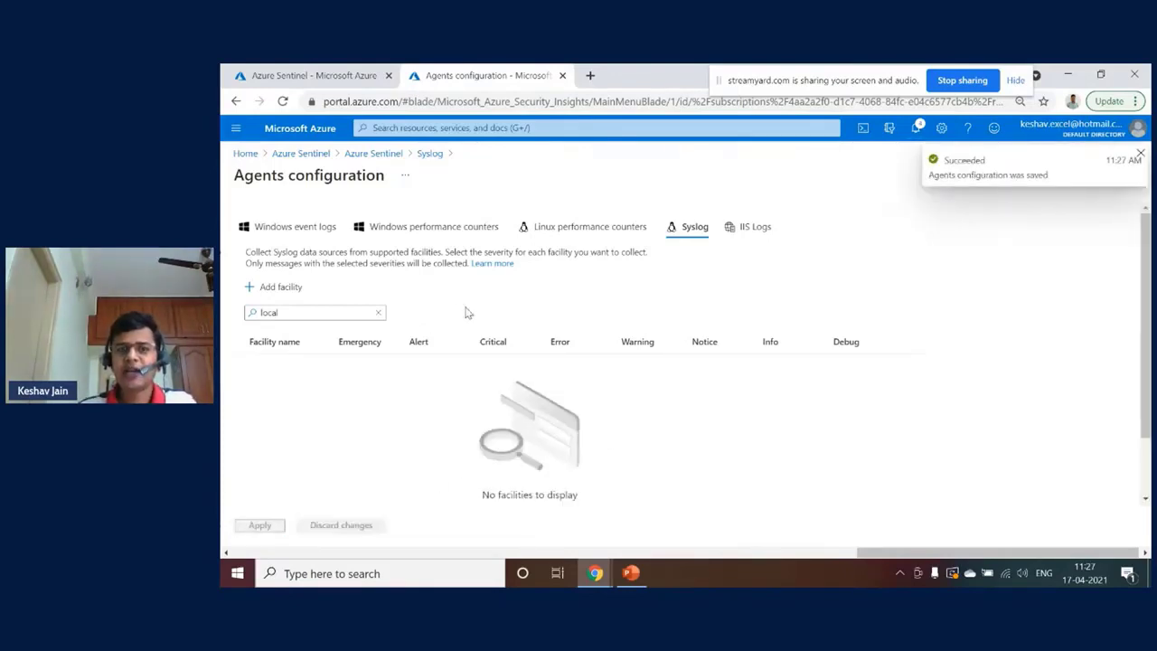
Step: Return to the Syslog connector, view its next steps with recommended workbooks, and go back to Azure Sentinel
left_click(428, 155)
left_click(646, 233)
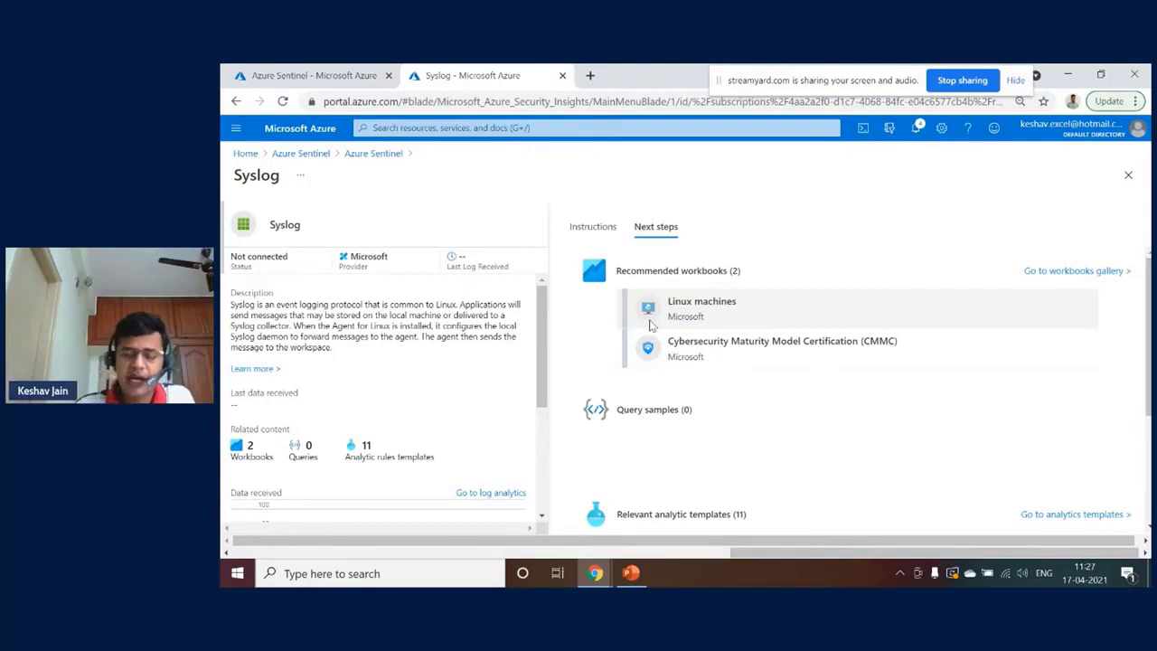
left_click(375, 154)
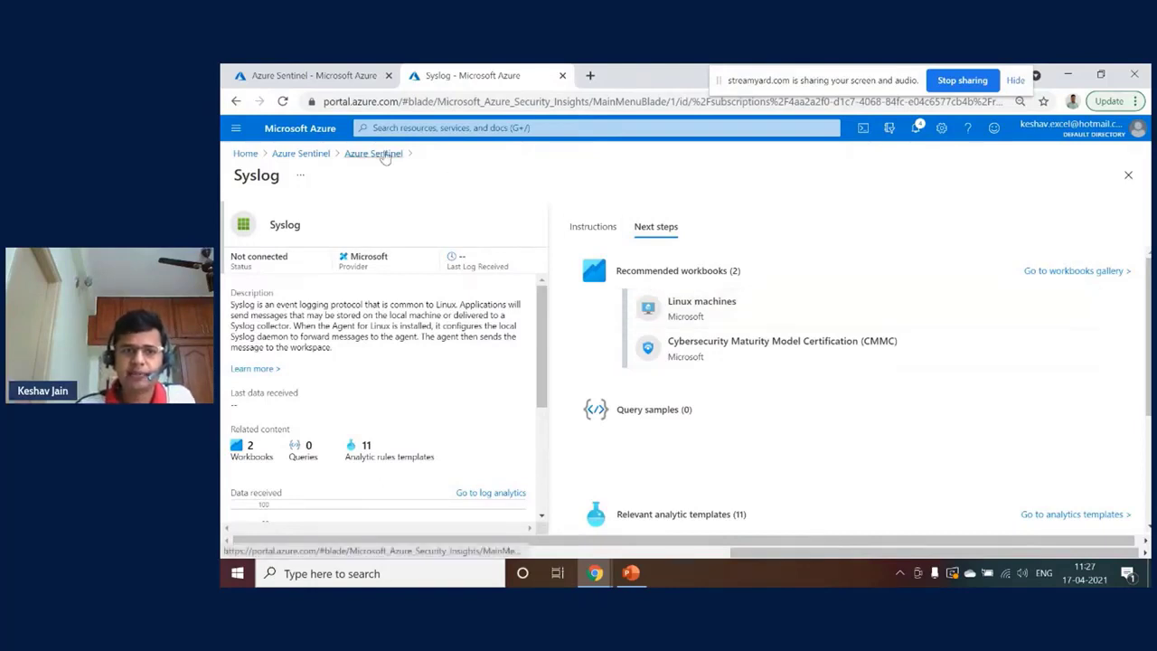
Step: Open the Azure portal in a new browser tab and go to the virtual machines list
left_click(316, 75)
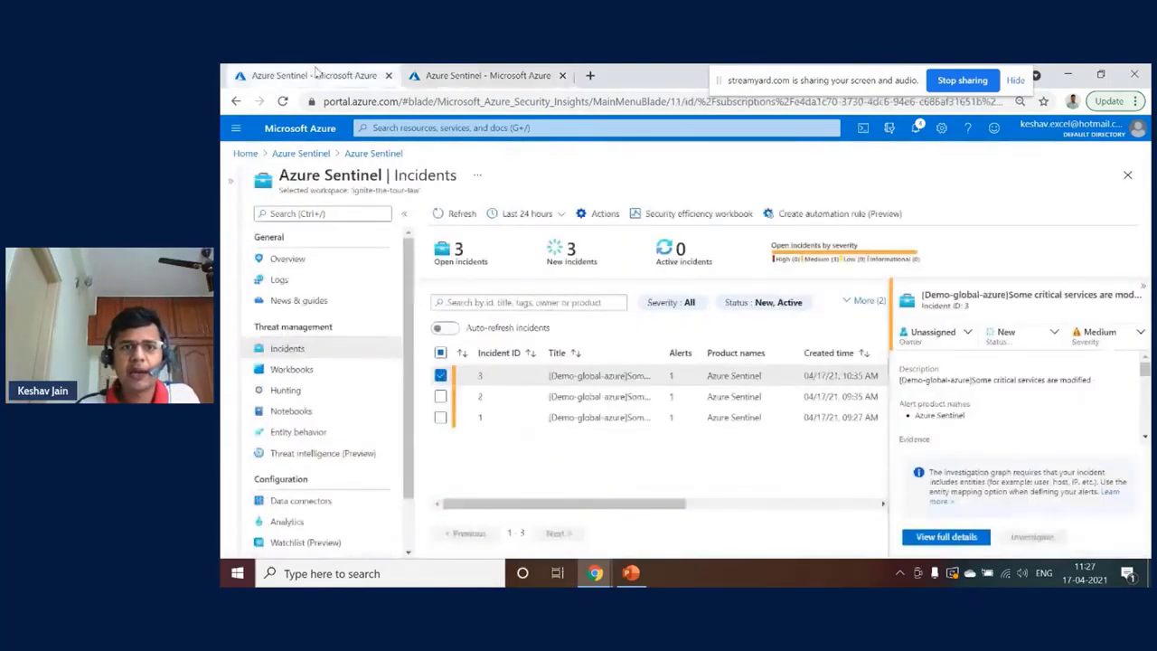
left_click(589, 75)
type("por")
key("Return")
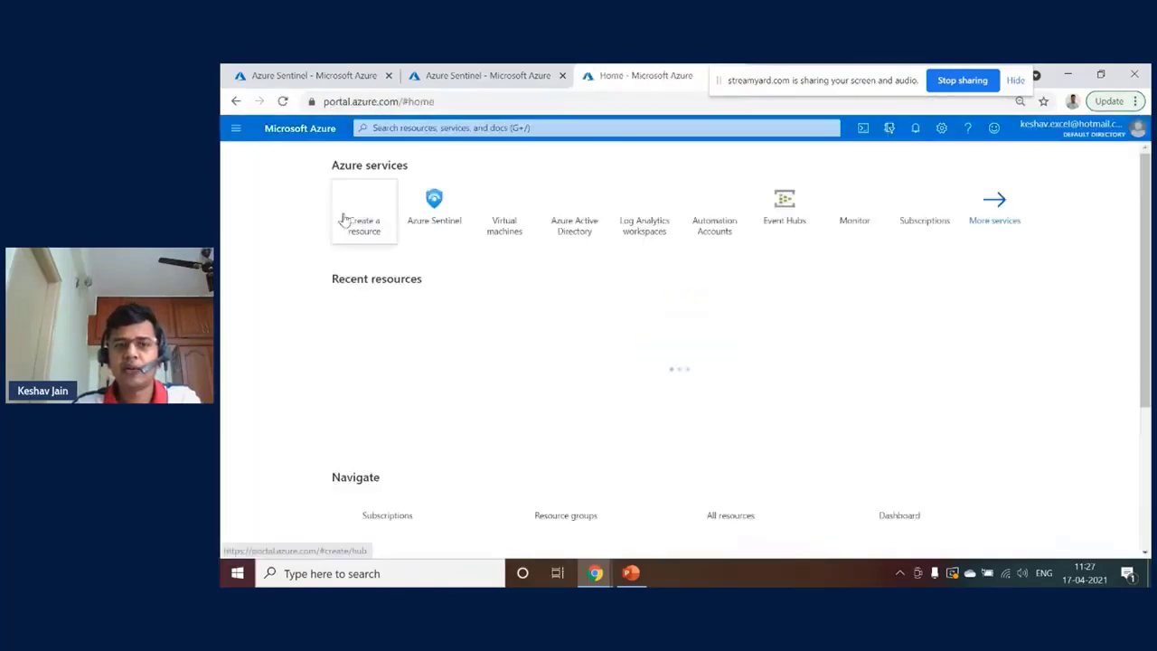
left_click(498, 233)
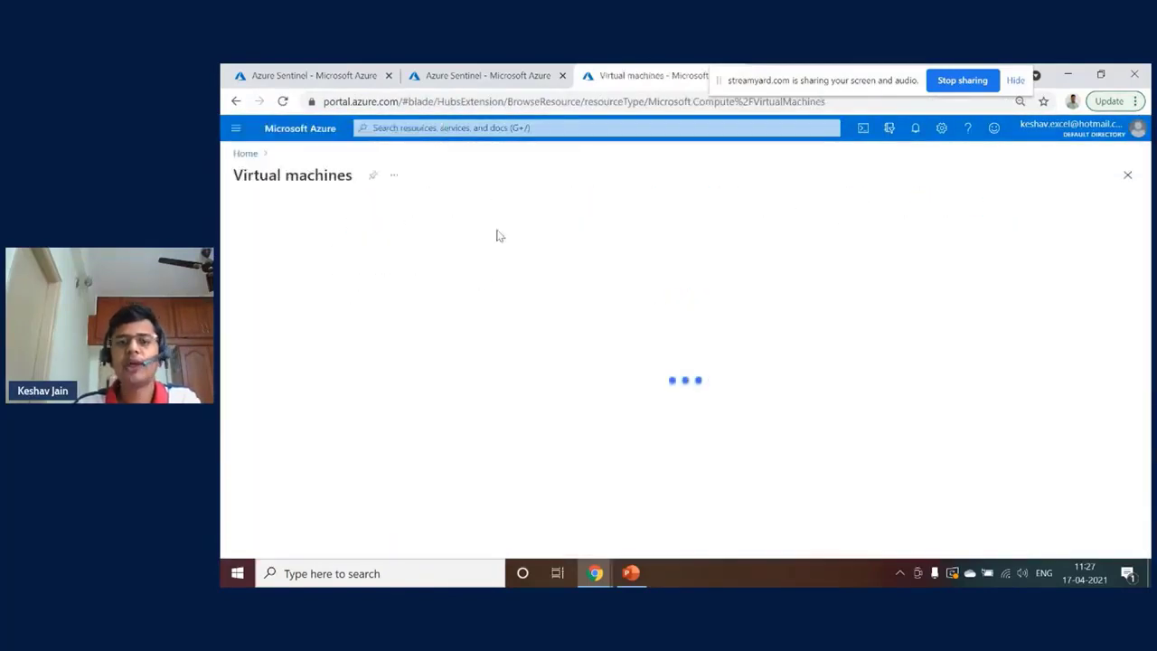
Step: Select all the listed virtual machines and restart them, confirming the restart
left_click(240, 294)
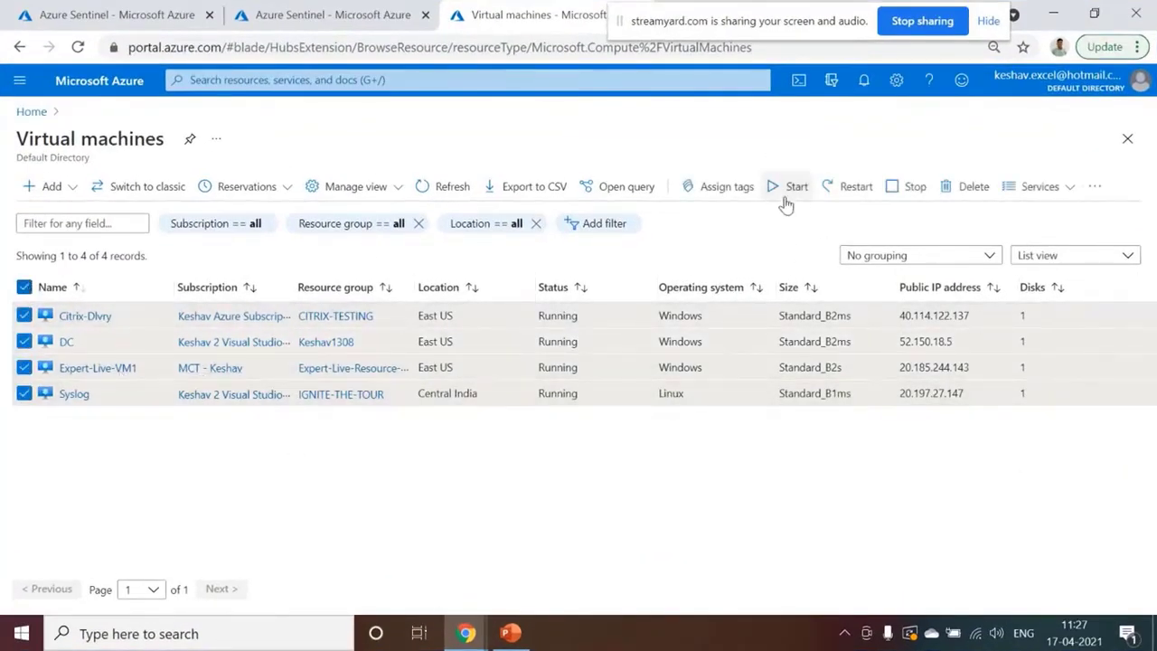
left_click(850, 188)
left_click(48, 274)
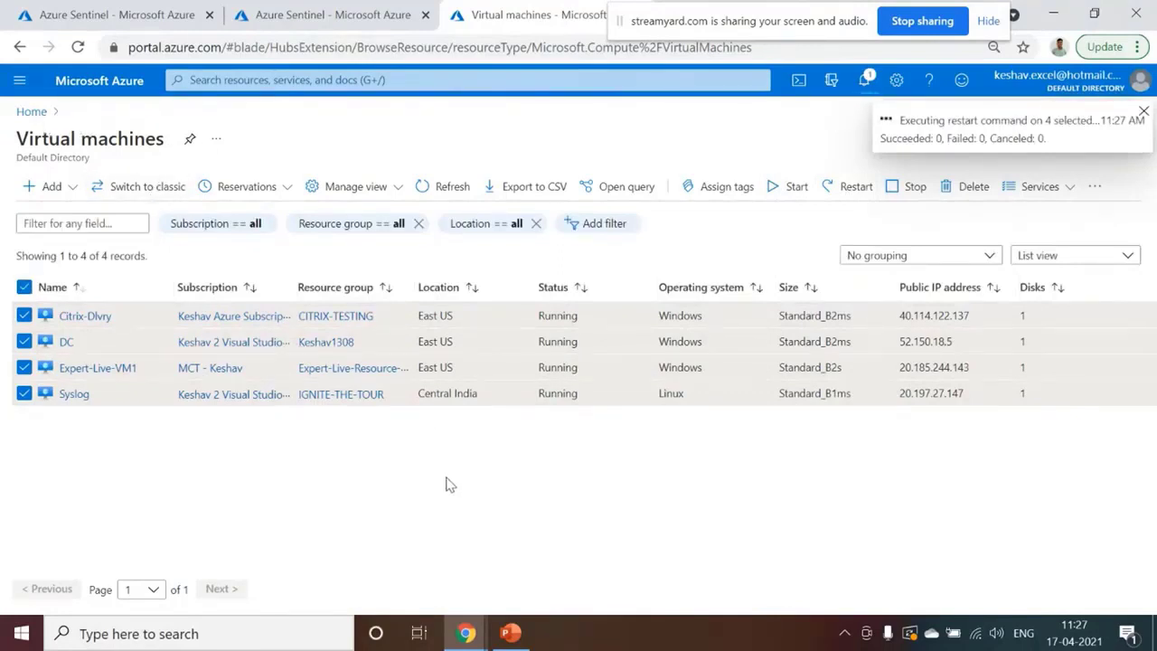
Step: Switch to PowerPoint and start the slide show from the "Azure Sentinel – Graph Security API" slide
left_click(511, 633)
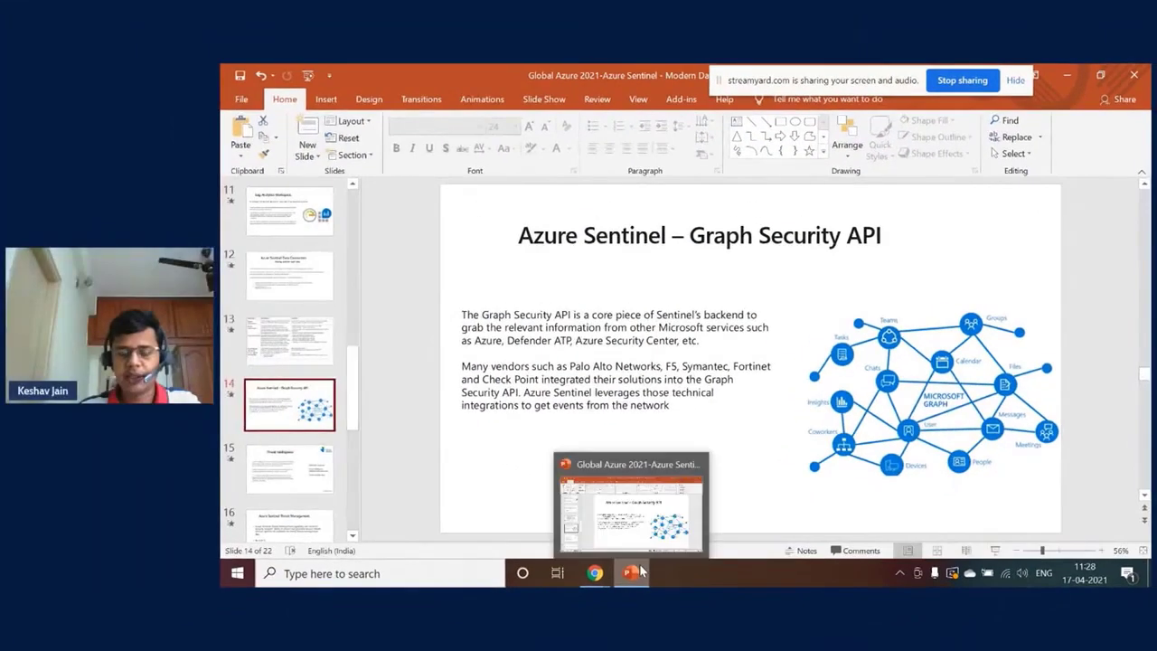
left_click(994, 550)
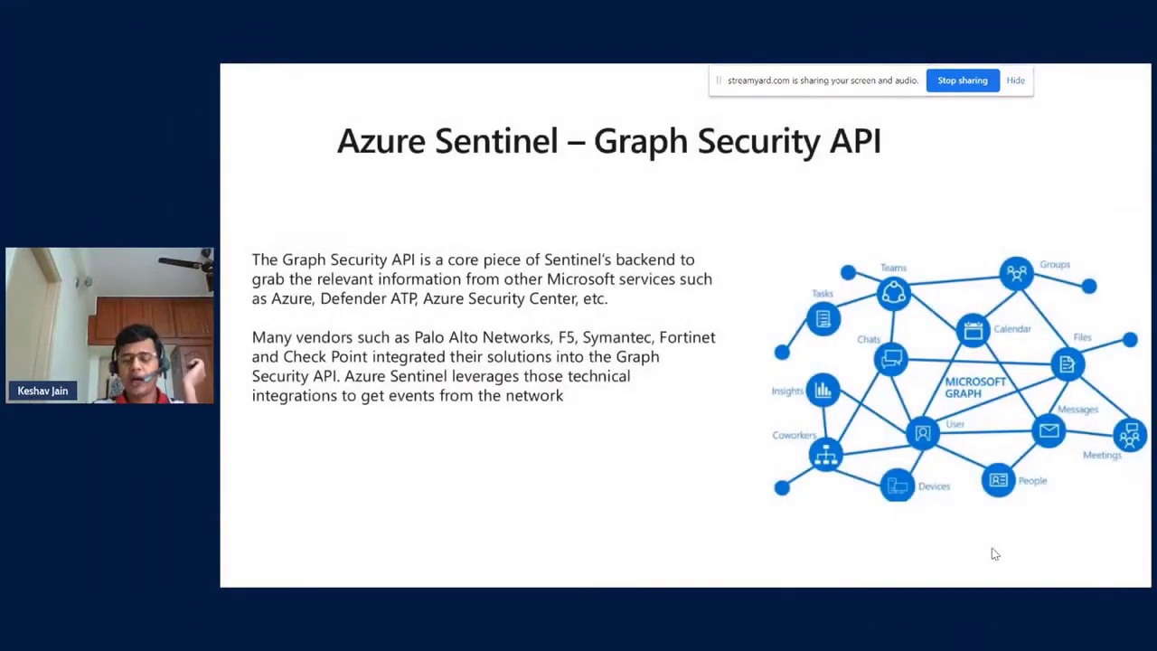